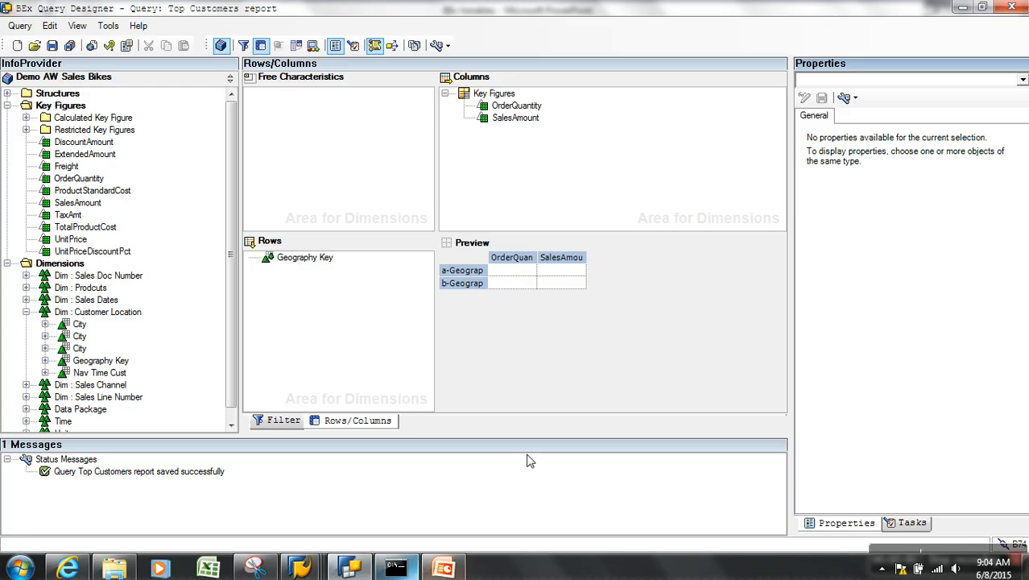
Assign the hierarchy named Flat file Region to Geography Key in the rows, in place of the hierarchy variable.
{"action": "left_click", "coordinate": [321, 256]}
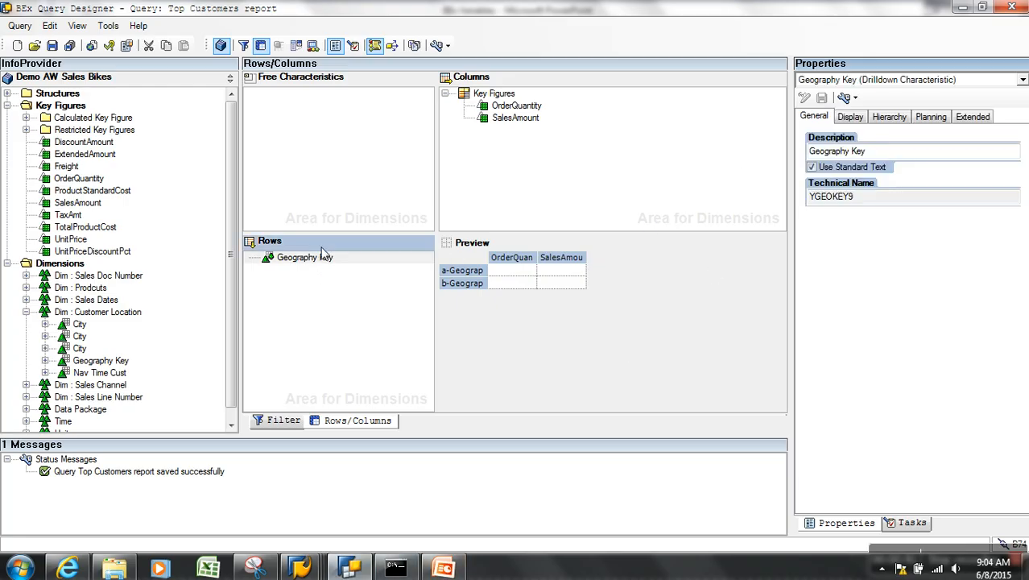
{"action": "left_click", "coordinate": [853, 119]}
{"action": "left_click", "coordinate": [925, 118]}
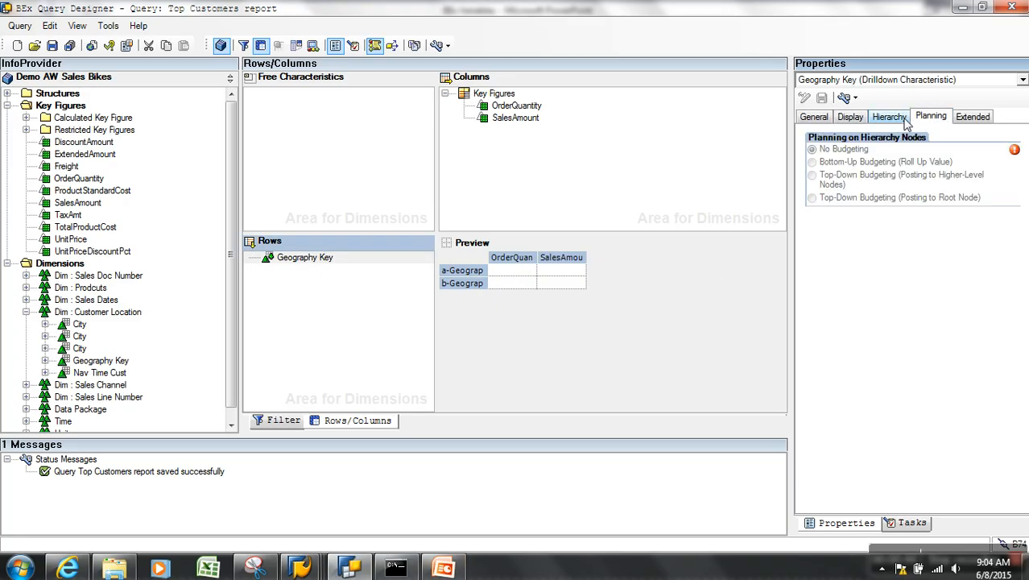
{"action": "left_click", "coordinate": [892, 118]}
{"action": "left_click", "coordinate": [996, 173]}
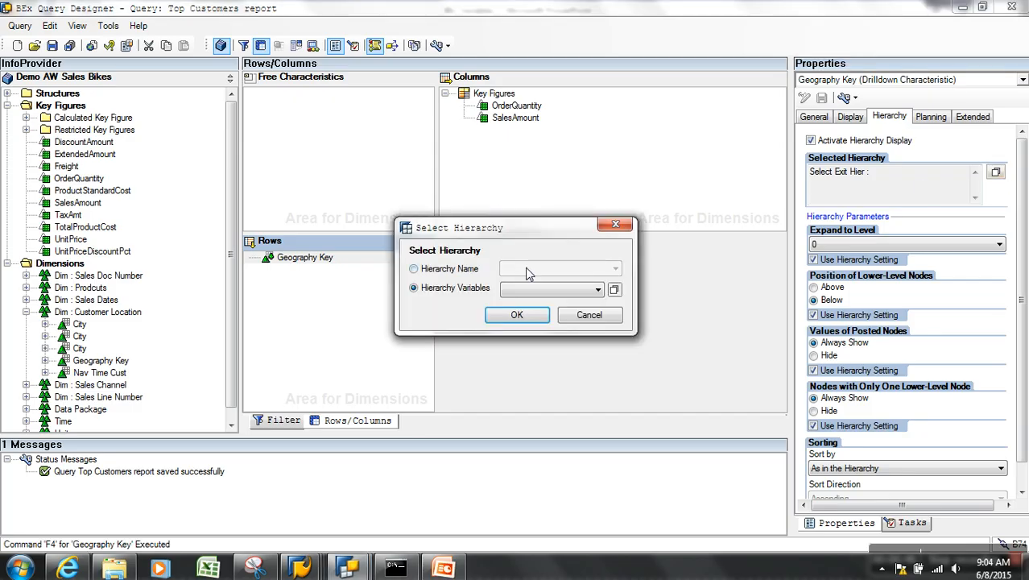
{"action": "left_click", "coordinate": [472, 271]}
{"action": "left_click", "coordinate": [541, 265]}
{"action": "left_click", "coordinate": [533, 292]}
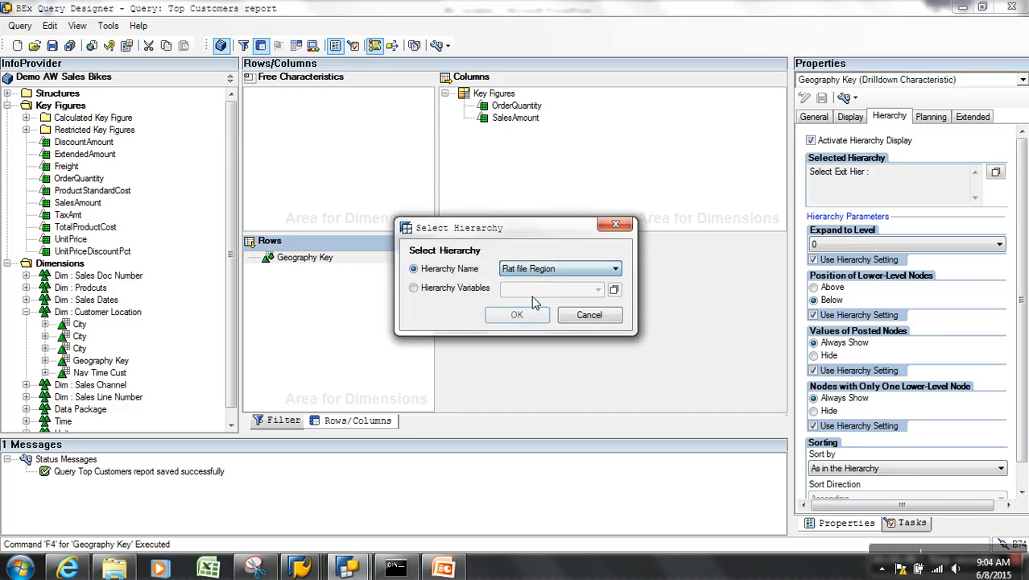
{"action": "left_click", "coordinate": [517, 314]}
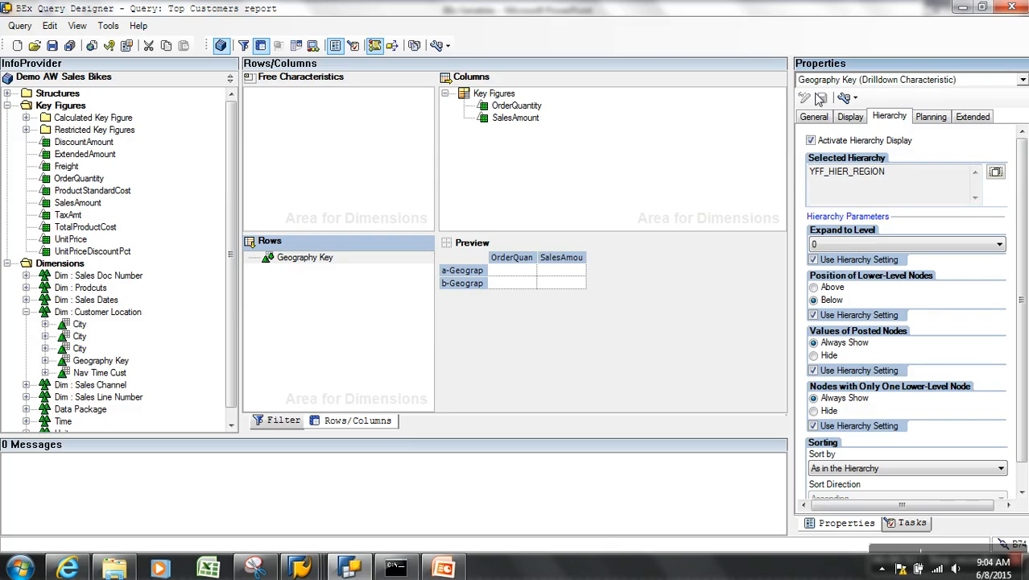
Restrict Geography Key in the default filter values to the 'APAC' hierarchy node under 'ALL', and save the query.
{"action": "left_click", "coordinate": [329, 260]}
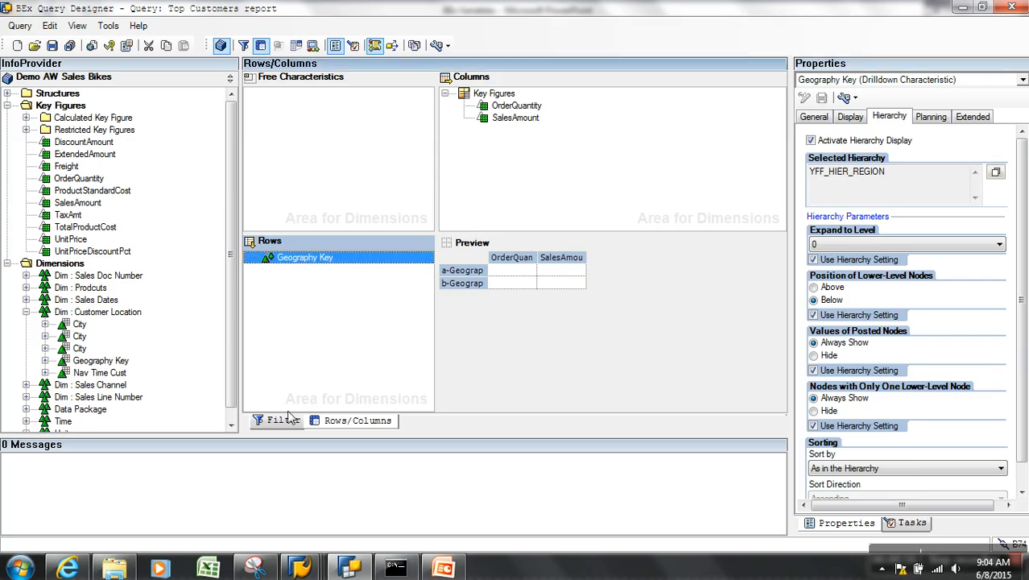
{"action": "left_click", "coordinate": [286, 419]}
{"action": "right_click", "coordinate": [505, 95]}
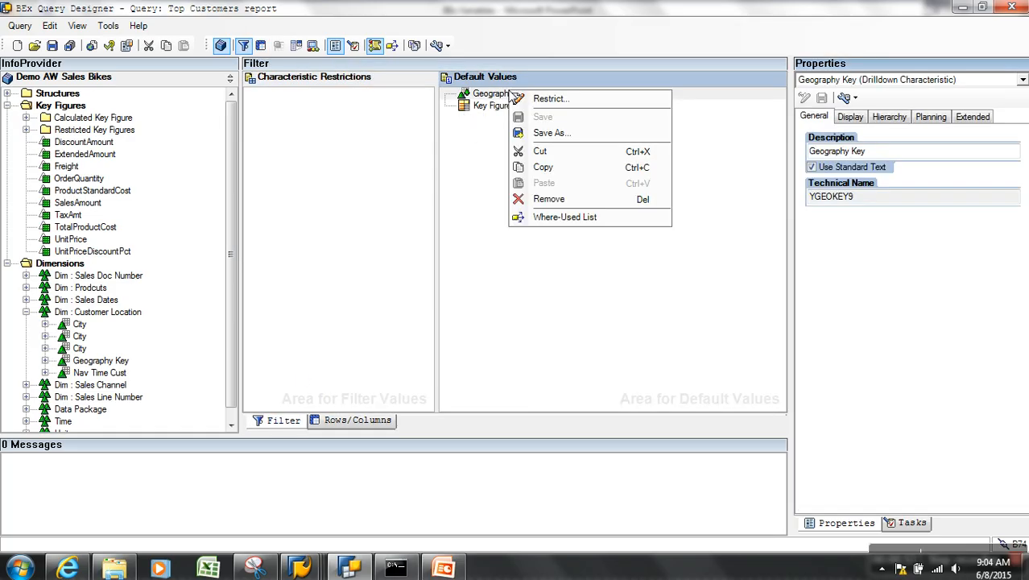
{"action": "left_click", "coordinate": [491, 97]}
{"action": "right_click", "coordinate": [491, 95]}
{"action": "left_click", "coordinate": [516, 98]}
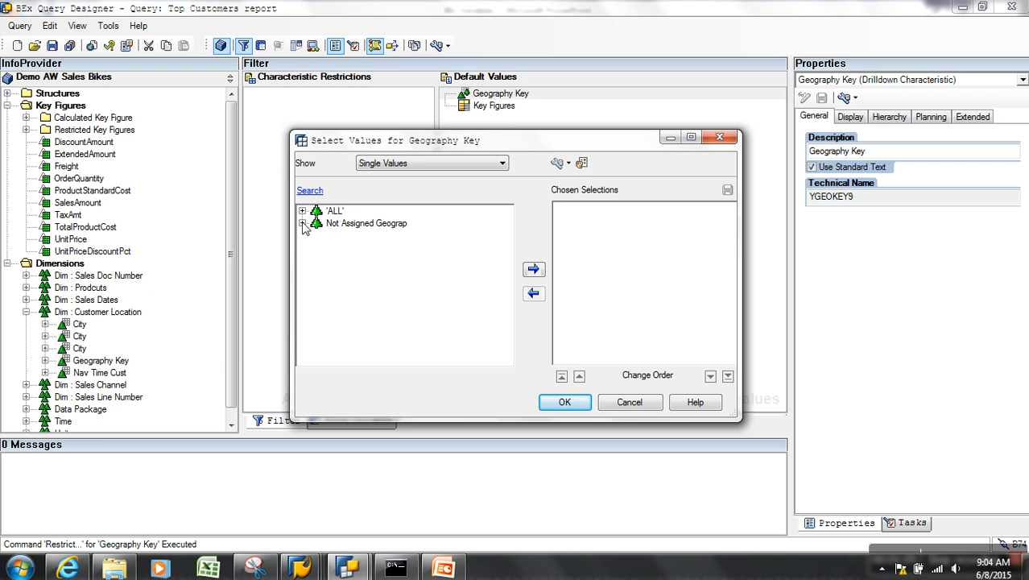
{"action": "left_click", "coordinate": [335, 212]}
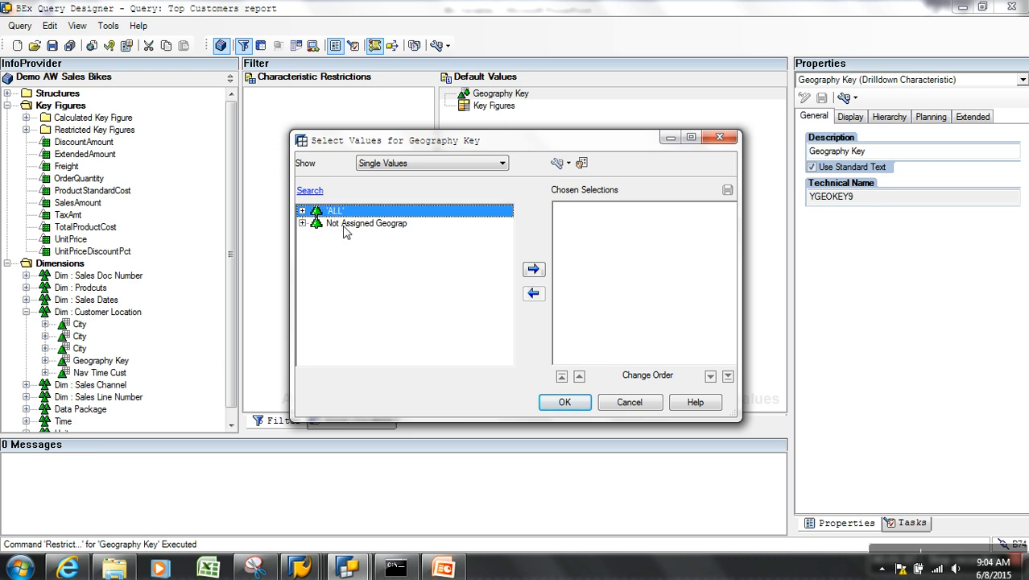
{"action": "left_click", "coordinate": [302, 211]}
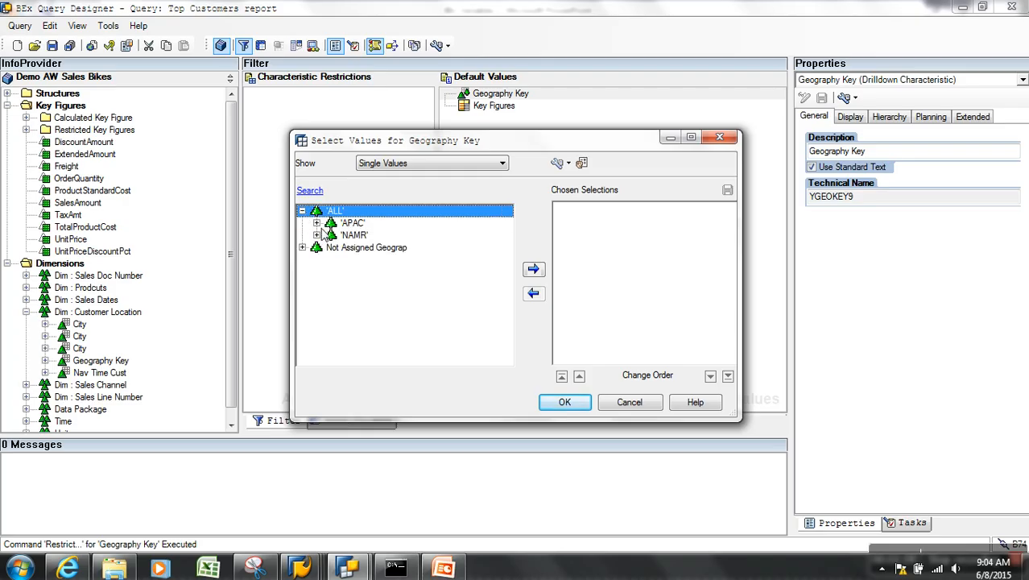
{"action": "left_click", "coordinate": [318, 223]}
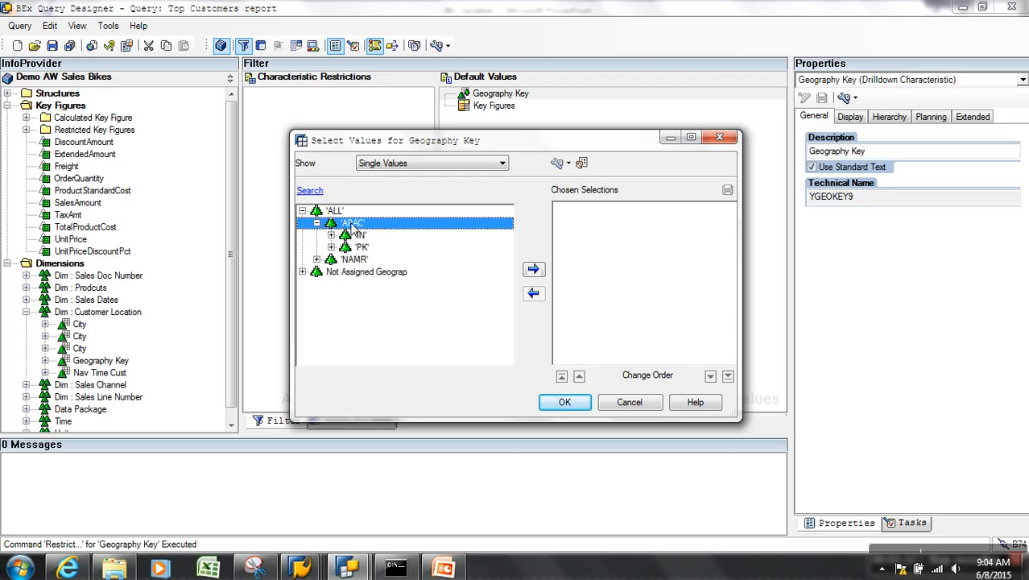
{"action": "left_click", "coordinate": [533, 270]}
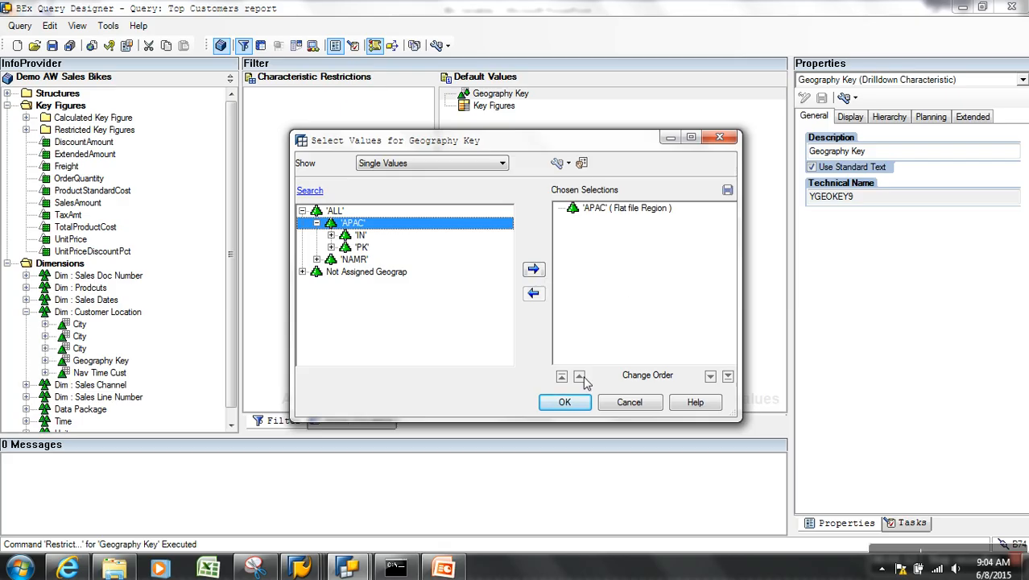
{"action": "left_click", "coordinate": [566, 402]}
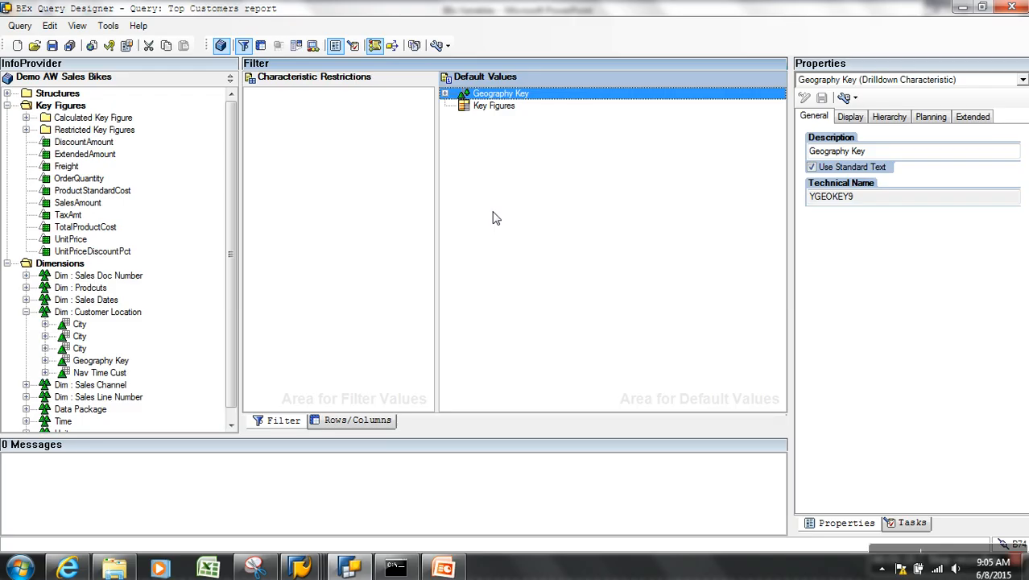
{"action": "left_click", "coordinate": [52, 46]}
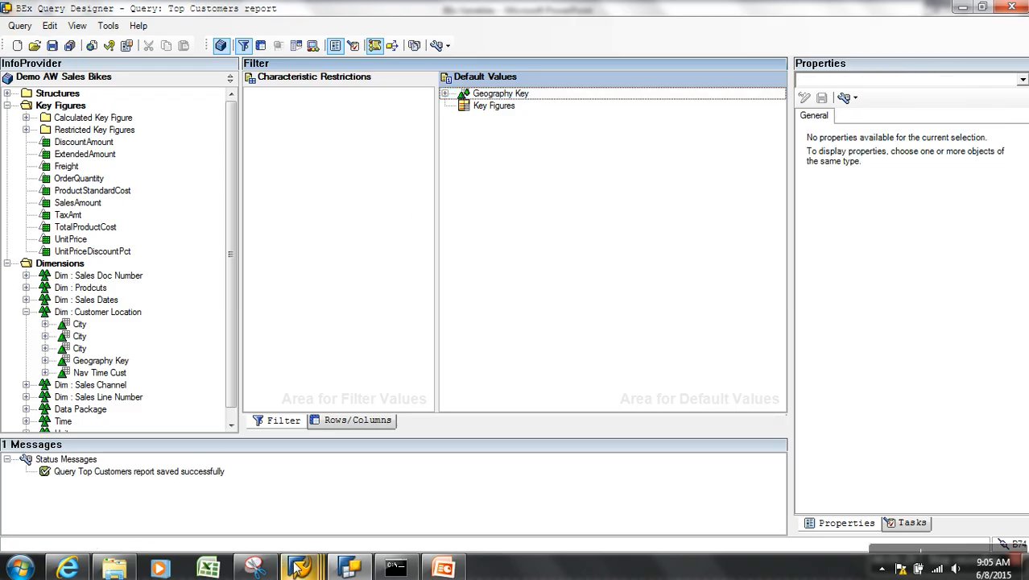
Switch to the SAP Query window and rerun the Top Customers report with the 'APAC' restriction.
{"action": "mouse_move", "coordinate": [300, 565]}
{"action": "left_click", "coordinate": [393, 521]}
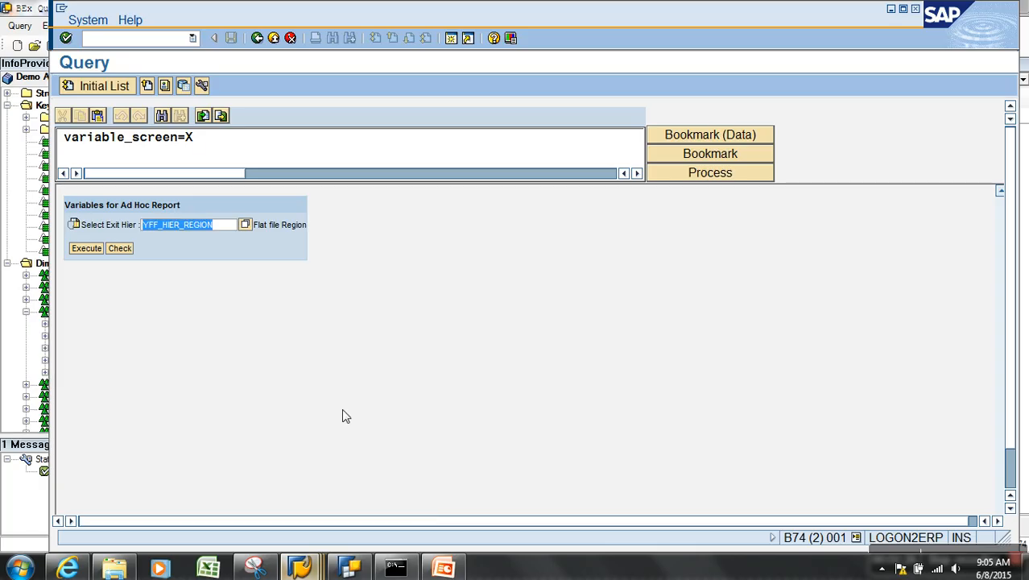
{"action": "left_click", "coordinate": [257, 39]}
{"action": "left_click", "coordinate": [94, 89]}
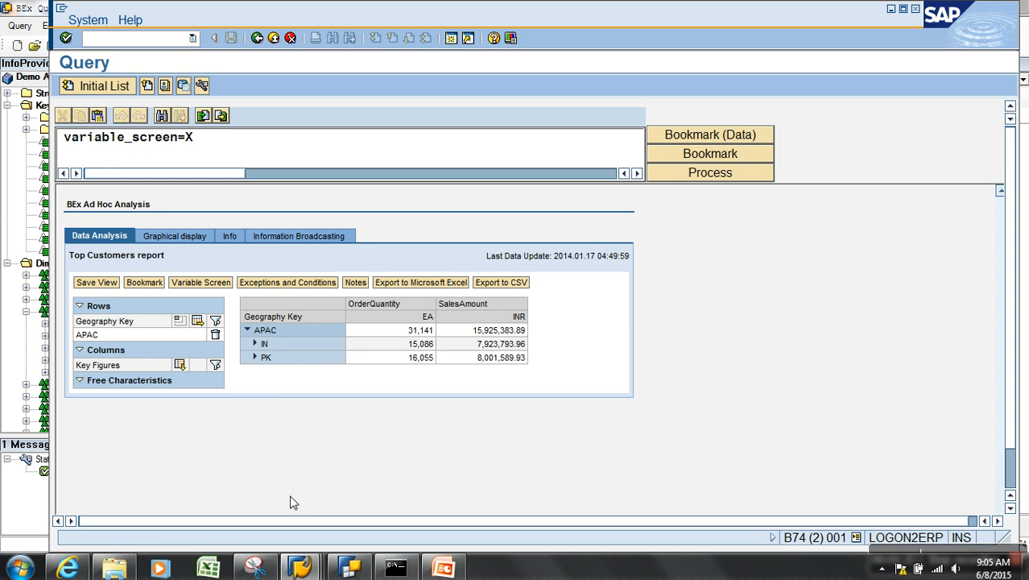
Switch back to BEx Query Designer and remove the 'APAC' node from Geography Key in the default values.
{"action": "left_click", "coordinate": [355, 560]}
{"action": "left_click", "coordinate": [444, 93]}
{"action": "left_click_drag", "start_coordinate": [492, 106], "coordinate": [373, 126]}
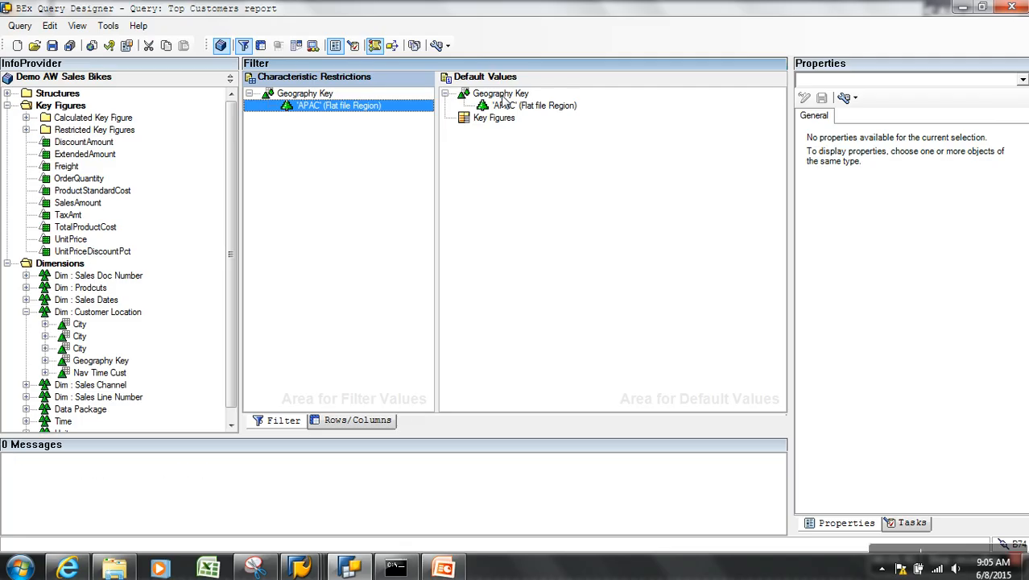
{"action": "left_click_drag", "start_coordinate": [312, 97], "coordinate": [181, 147]}
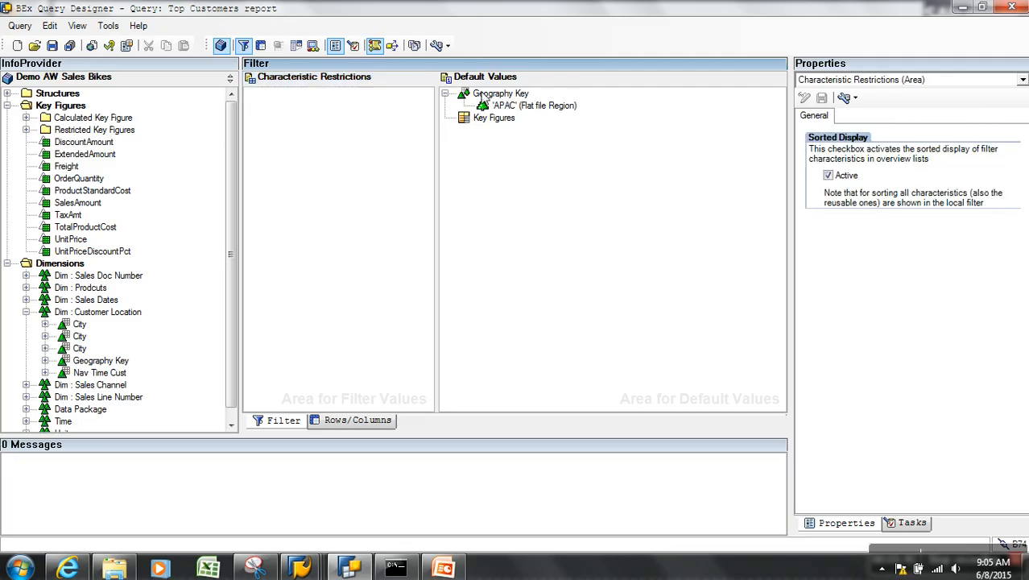
{"action": "left_click_drag", "start_coordinate": [508, 106], "coordinate": [345, 157]}
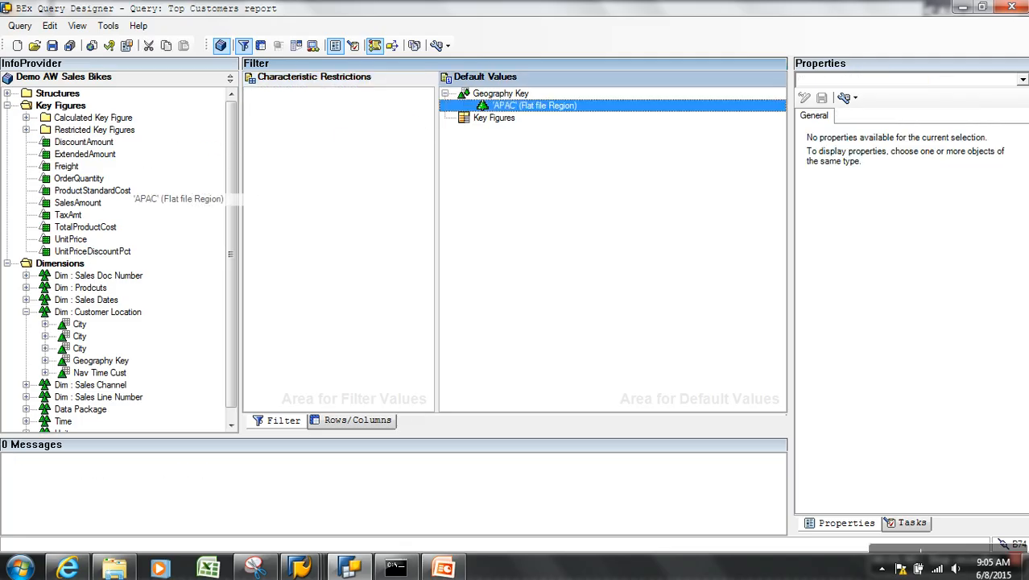
Restrict Geography Key's default values to the single value 'IN' under the 'APAC' node, and save the query.
{"action": "right_click", "coordinate": [493, 95]}
{"action": "left_click", "coordinate": [532, 100]}
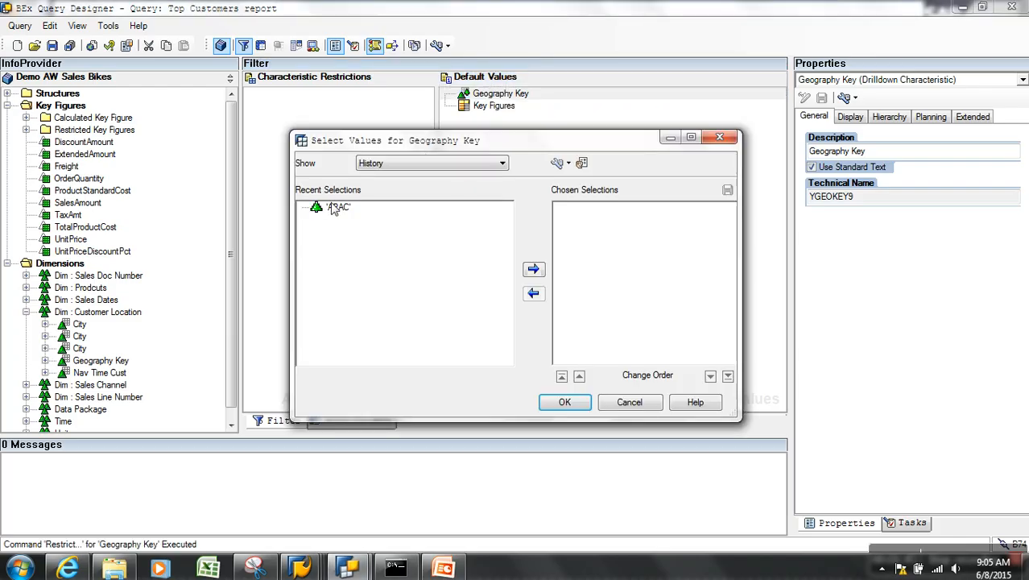
{"action": "left_click", "coordinate": [394, 170]}
{"action": "left_click", "coordinate": [381, 196]}
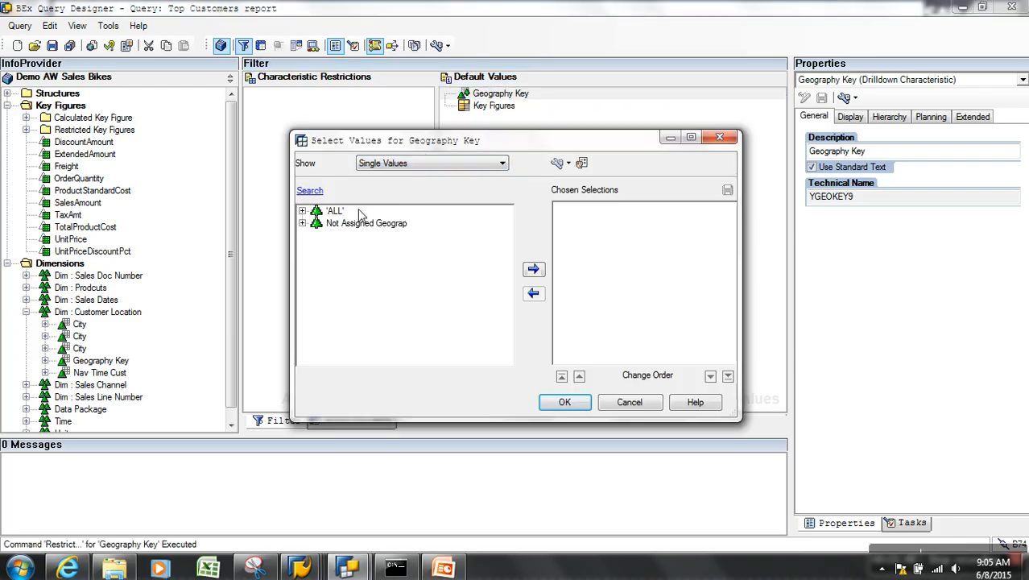
{"action": "left_click", "coordinate": [302, 211]}
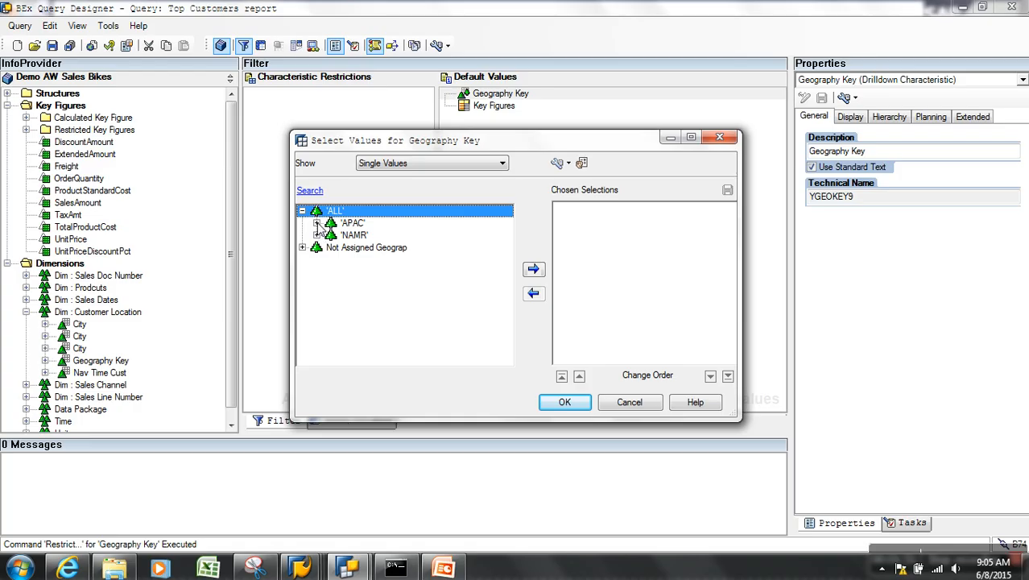
{"action": "left_click", "coordinate": [316, 223]}
{"action": "left_click", "coordinate": [360, 236]}
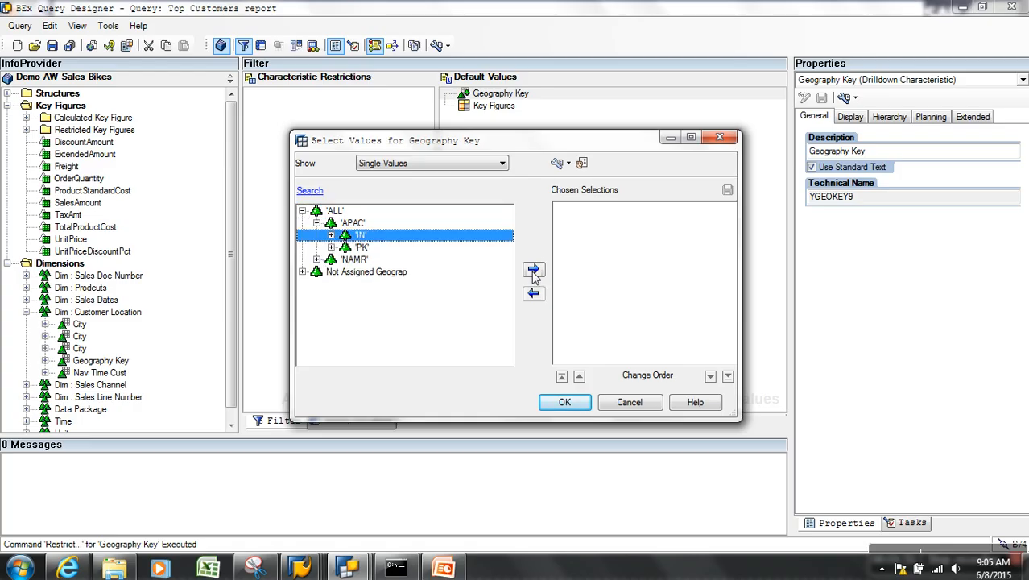
{"action": "left_click", "coordinate": [533, 270]}
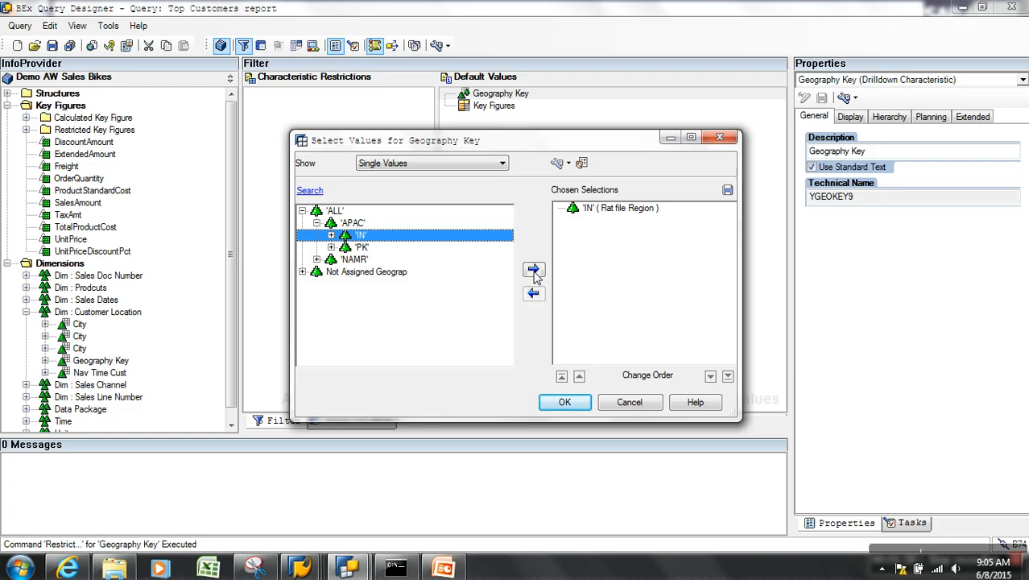
{"action": "left_click", "coordinate": [565, 402]}
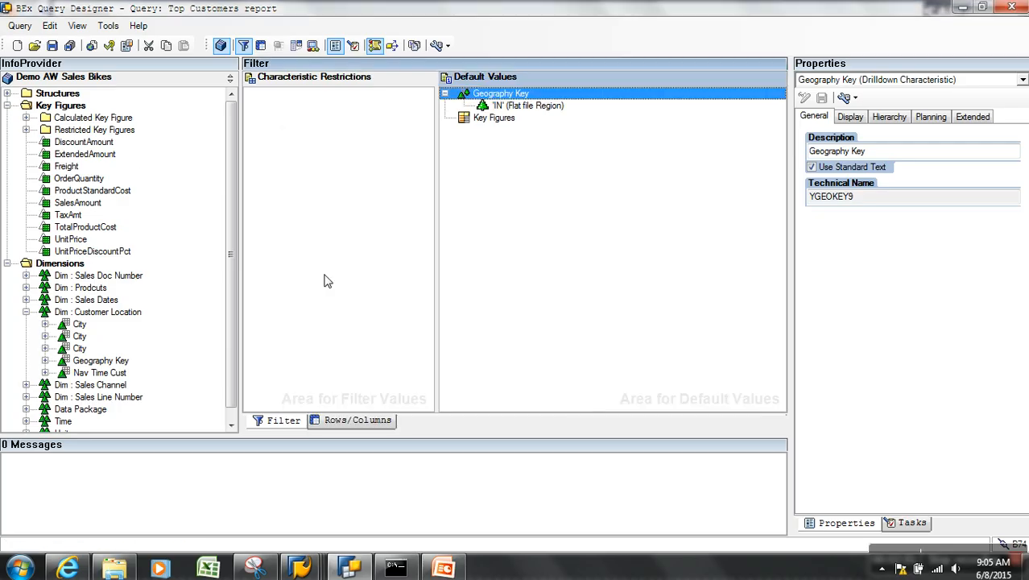
{"action": "left_click", "coordinate": [51, 45]}
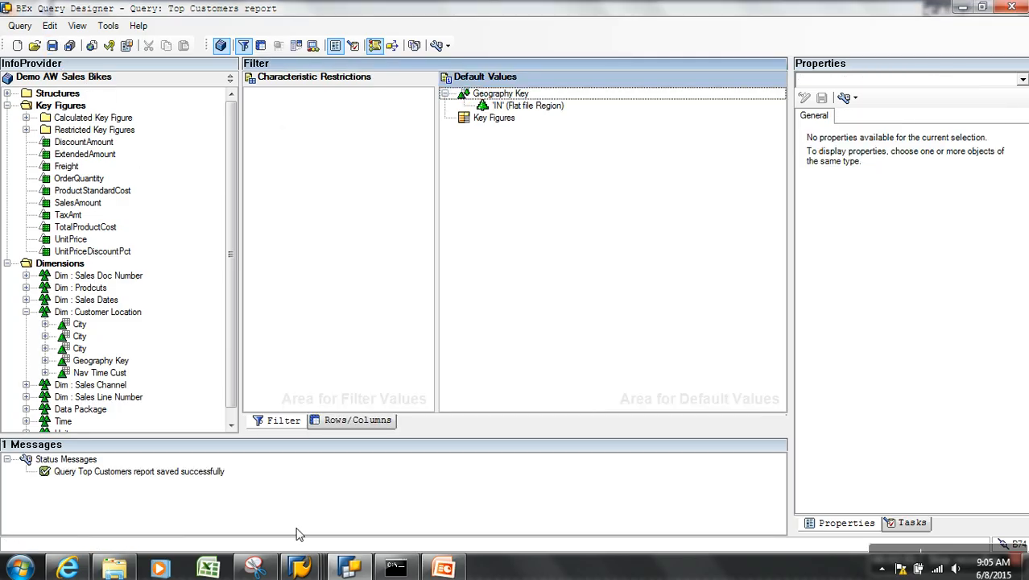
Switch to the SAP Query window and execute the Top Customers report again to view the 'IN' node data.
{"action": "mouse_move", "coordinate": [314, 555]}
{"action": "left_click", "coordinate": [466, 489]}
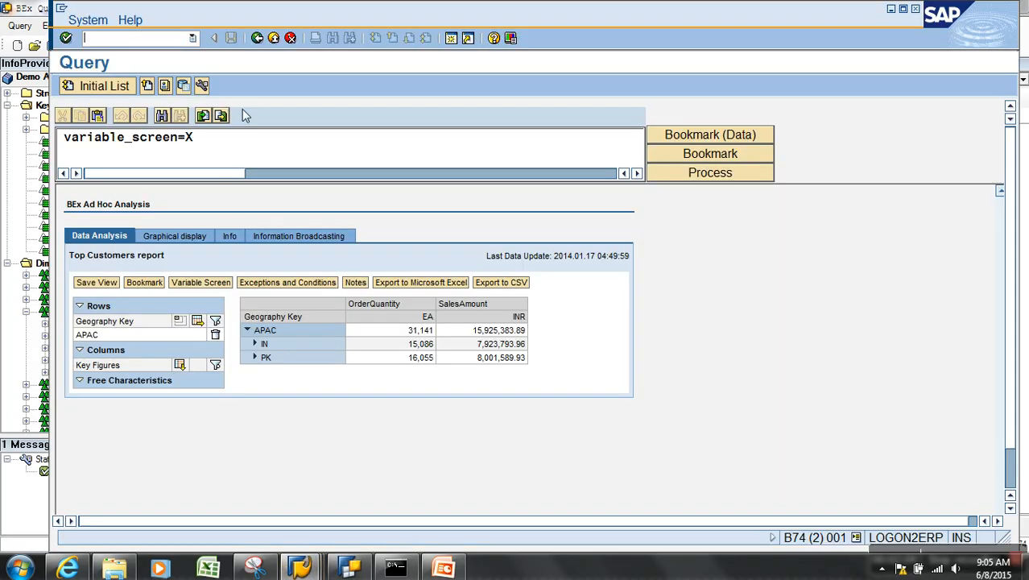
{"action": "left_click", "coordinate": [257, 38]}
{"action": "left_click", "coordinate": [108, 93]}
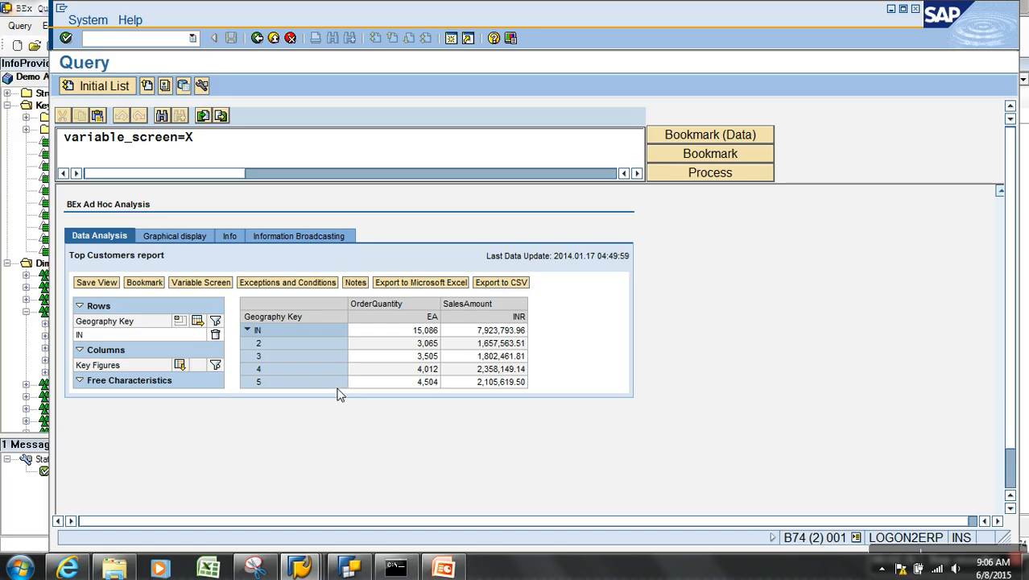
Switch to the BEx Variables presentation in PowerPoint and review the processing types on the Hierarchy Node Variable slide.
{"action": "left_click", "coordinate": [441, 568]}
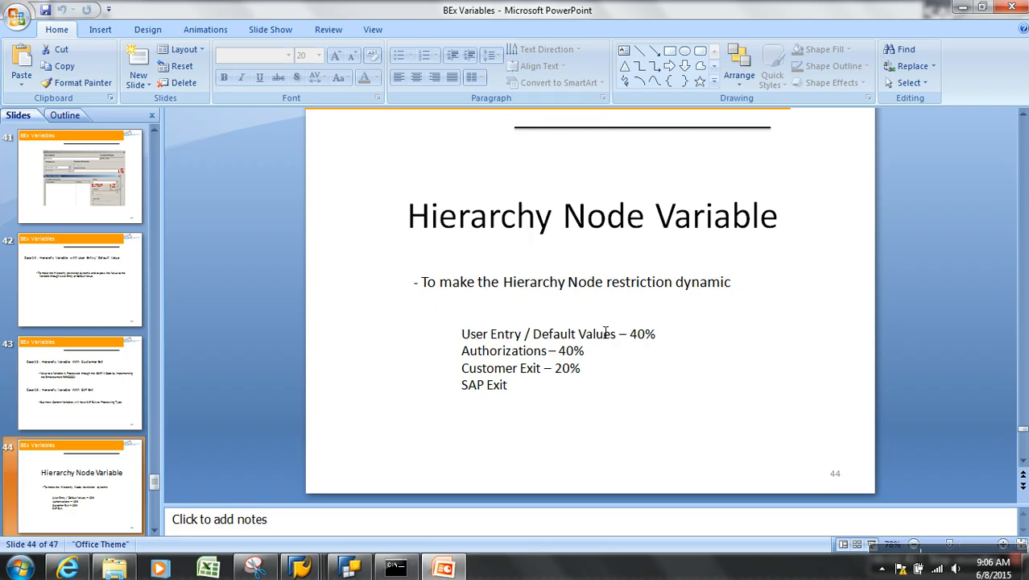
{"action": "left_click_drag", "start_coordinate": [476, 340], "coordinate": [500, 395]}
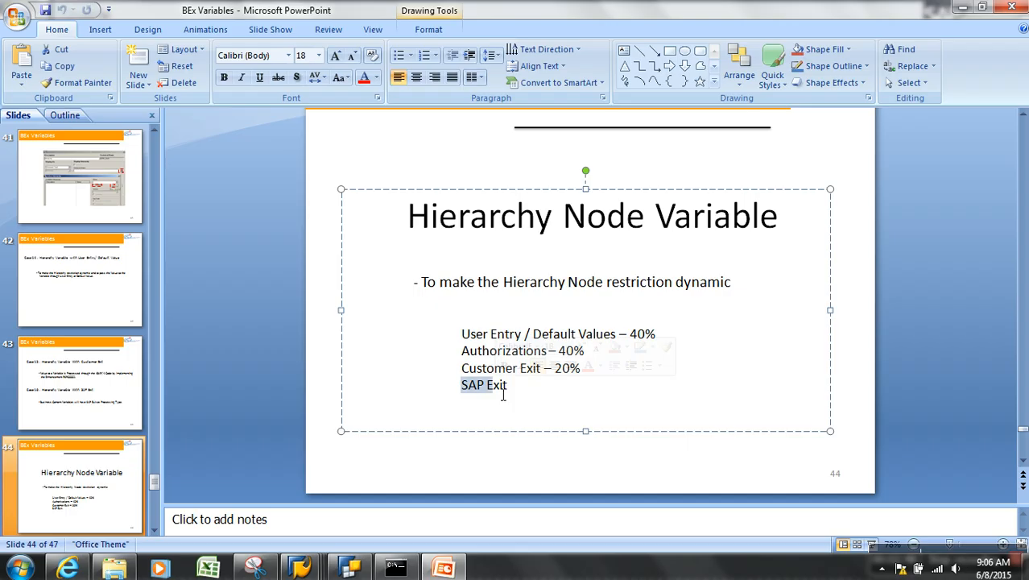
{"action": "left_click_drag", "start_coordinate": [471, 337], "coordinate": [462, 336]}
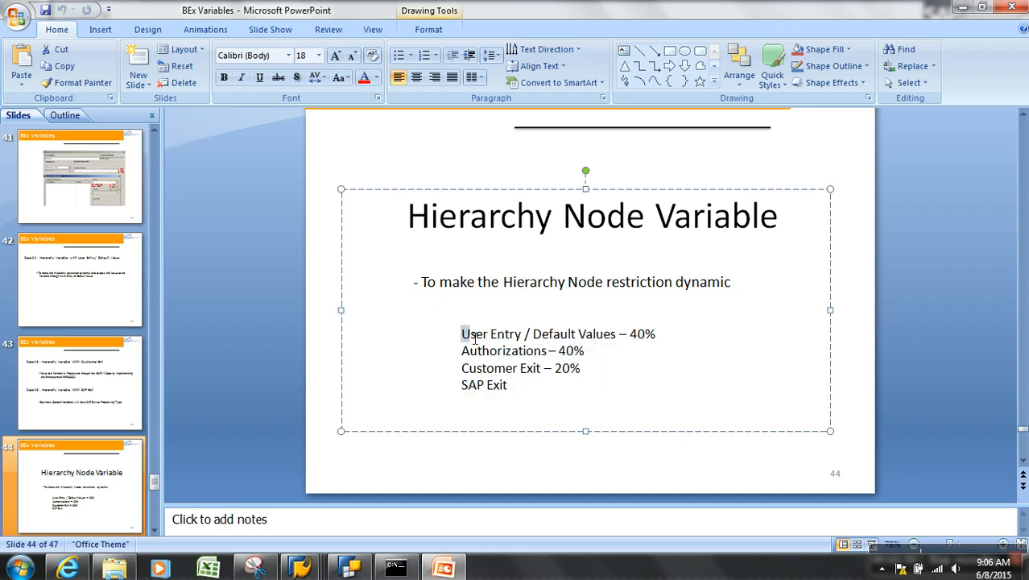
{"action": "left_click_drag", "start_coordinate": [602, 360], "coordinate": [316, 345]}
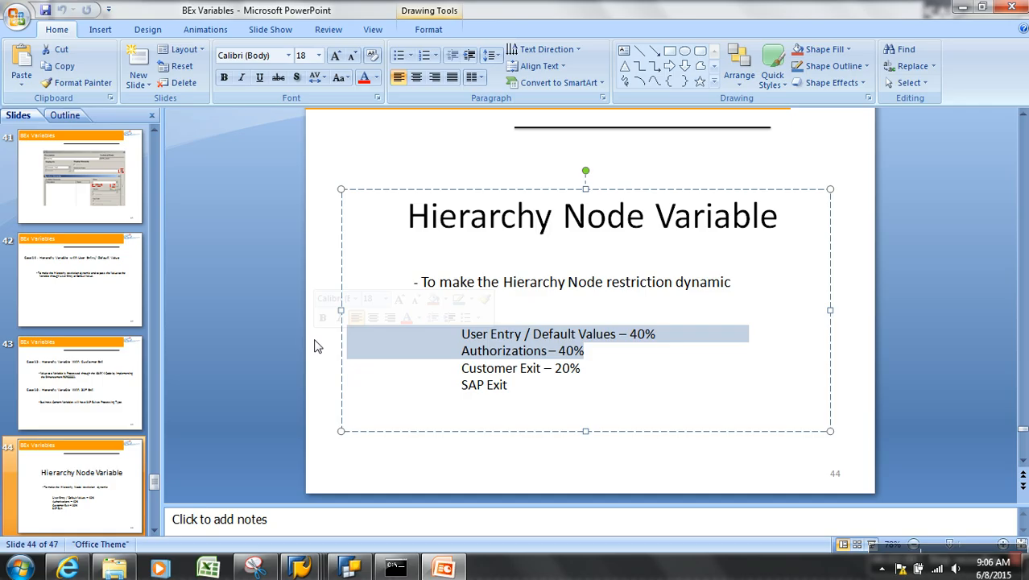
Switch back to BEx Query Designer and remove the 'IN' node from Geography Key in the default values.
{"action": "left_click", "coordinate": [350, 568]}
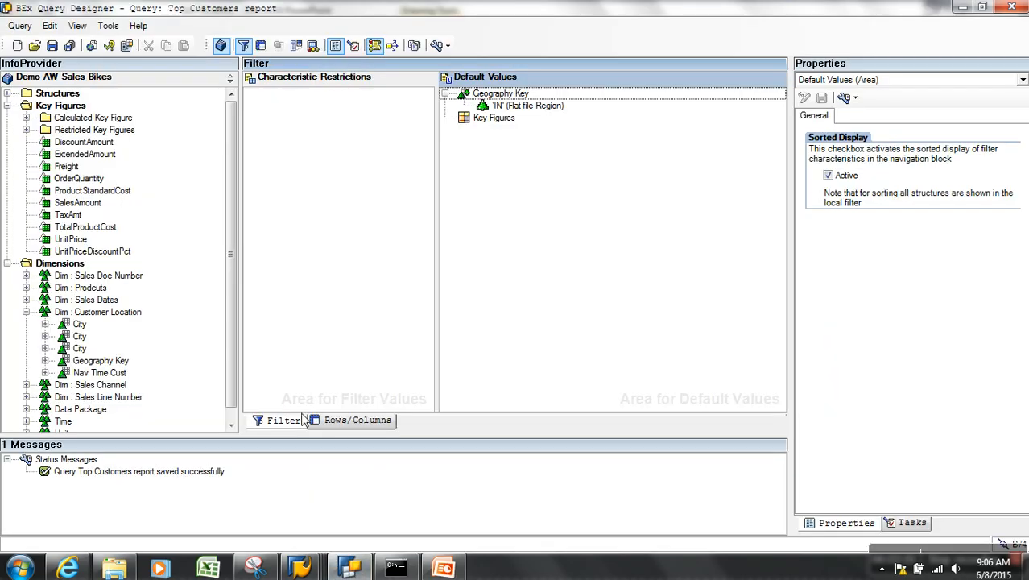
{"action": "left_click_drag", "start_coordinate": [520, 113], "coordinate": [177, 192]}
Open the value selection for Geography Key in the default values, show its variables and start a new hierarchy node variable.
{"action": "right_click", "coordinate": [492, 96]}
{"action": "left_click", "coordinate": [523, 96]}
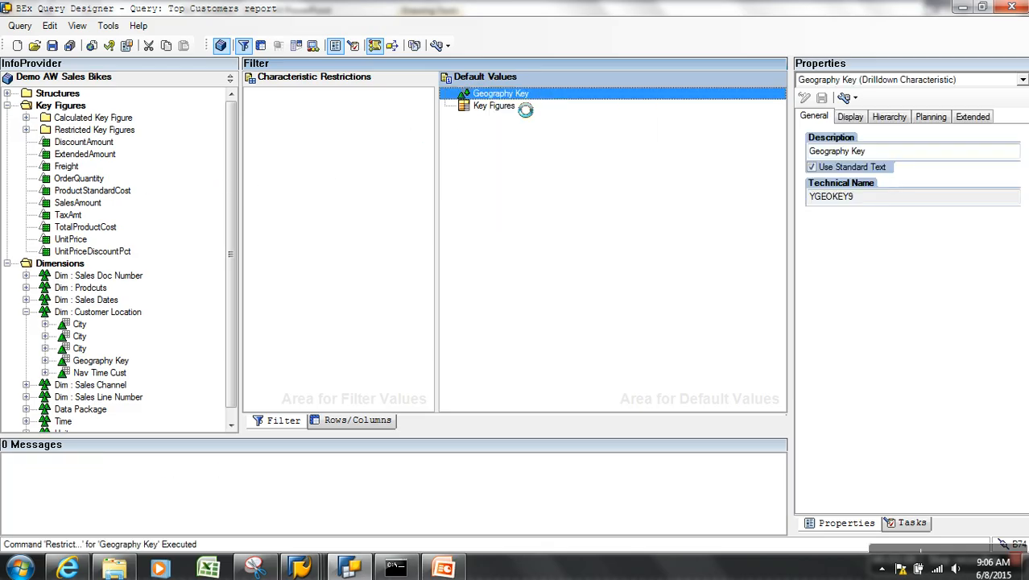
{"action": "left_click", "coordinate": [459, 163]}
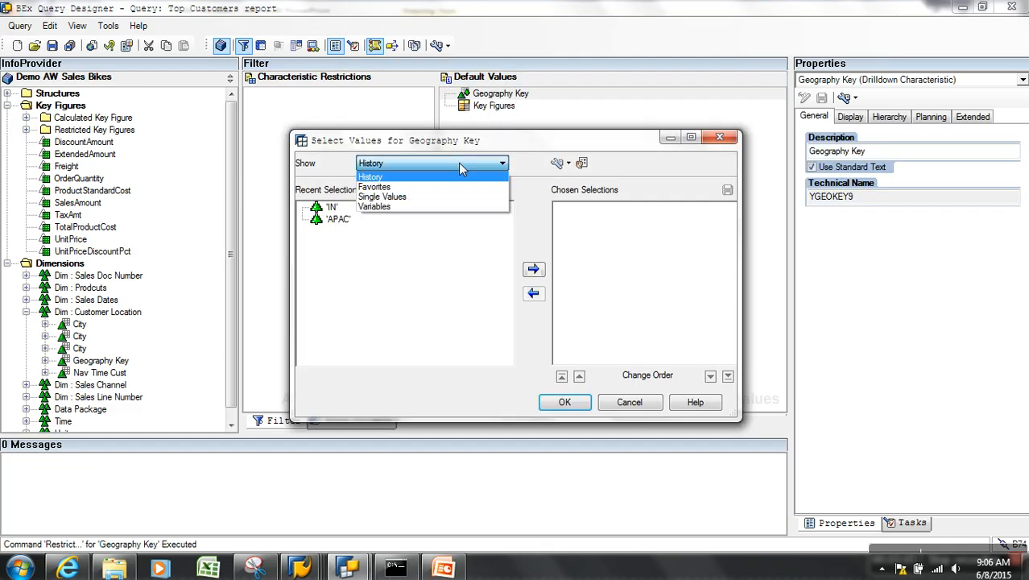
{"action": "left_click", "coordinate": [394, 208]}
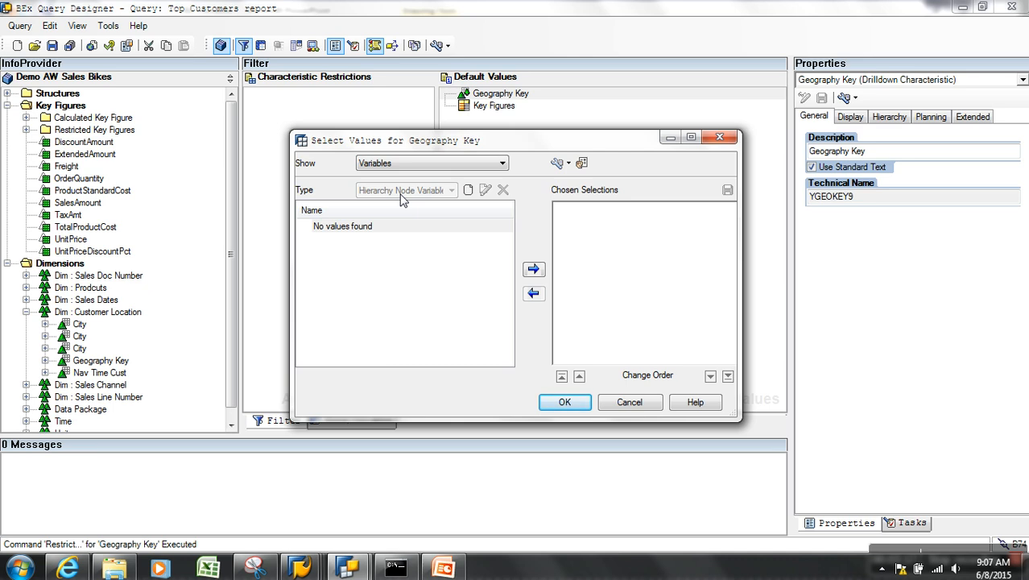
{"action": "left_click", "coordinate": [469, 191]}
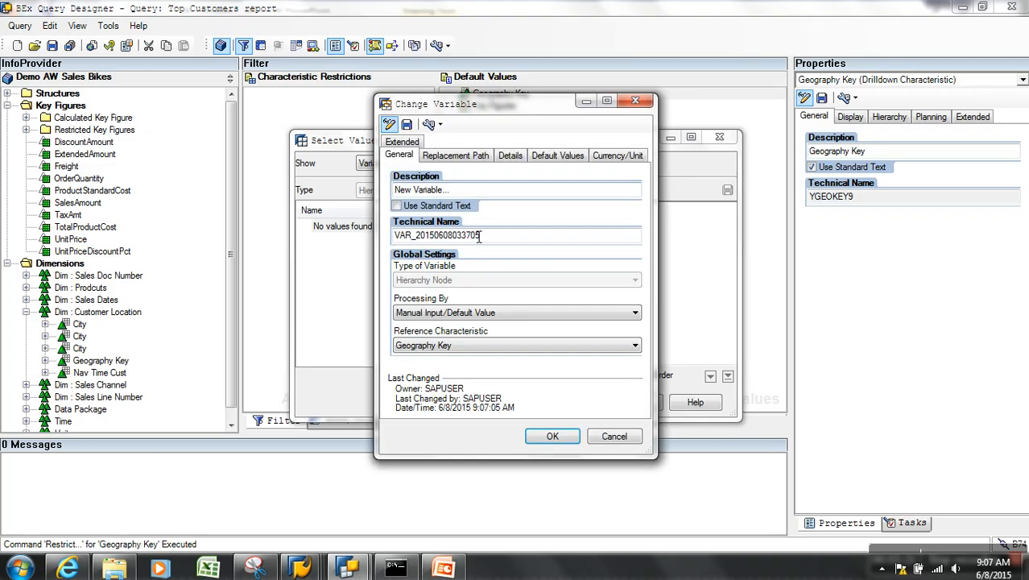
Give the variable the description 'Select Hier Node:' and technical name YHN001, review its basic settings and save it.
{"action": "type", "text": "Sel"}
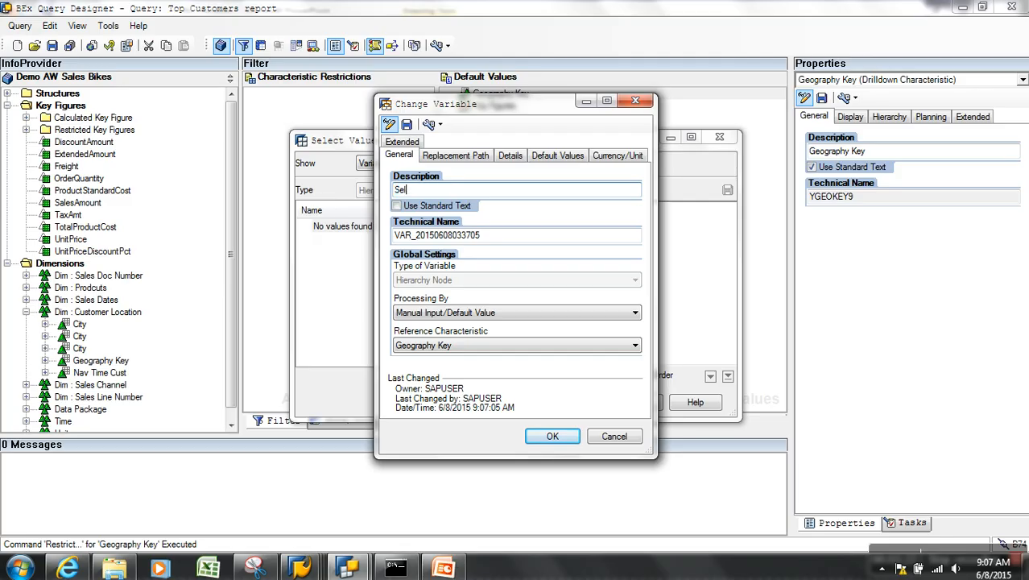
{"action": "type", "text": "ect Hier Node:"}
{"action": "key", "text": "Tab"}
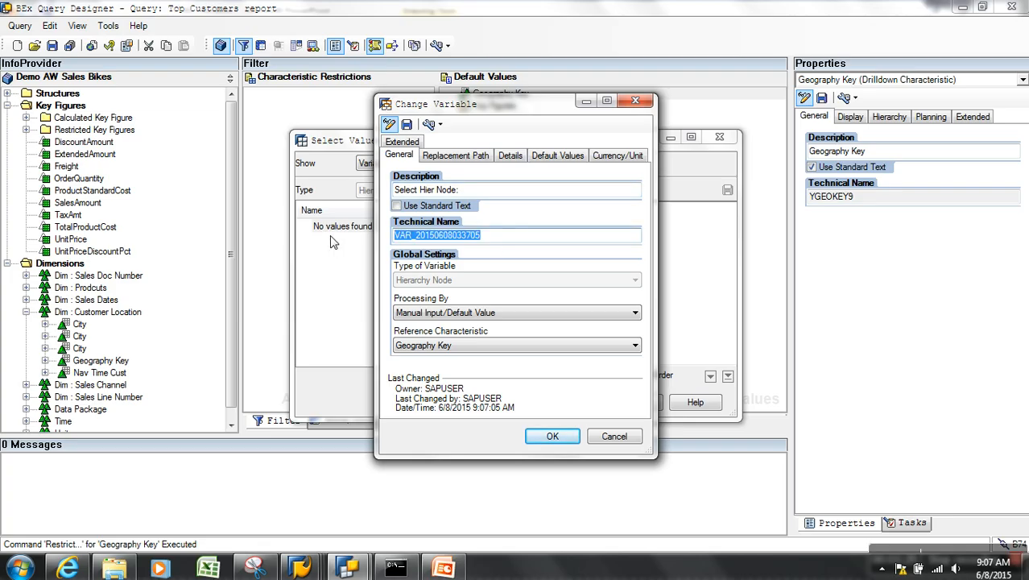
{"action": "type", "text": "YHN001"}
{"action": "left_click", "coordinate": [510, 155]}
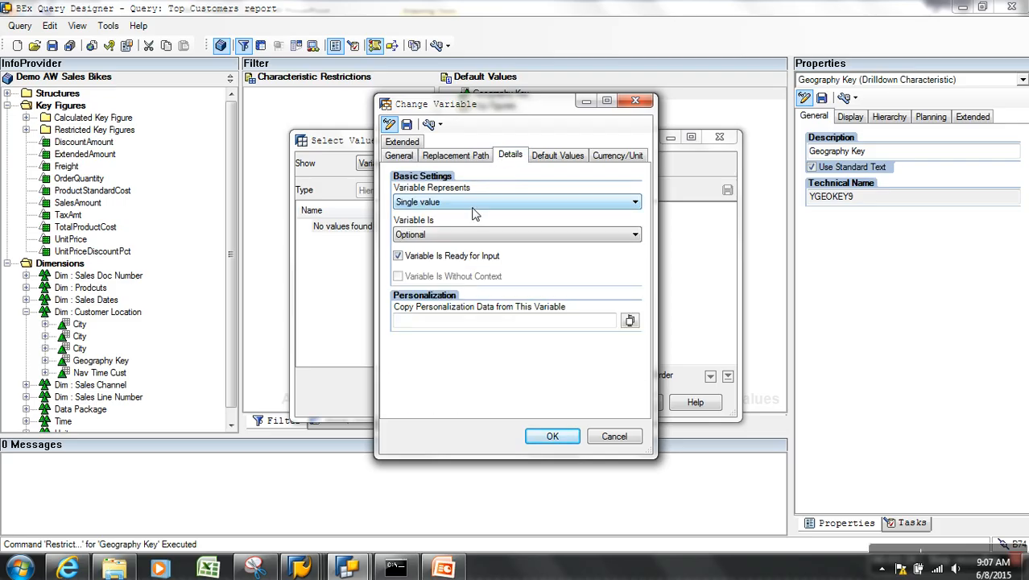
{"action": "left_click", "coordinate": [407, 124]}
{"action": "left_click", "coordinate": [527, 322]}
{"action": "left_click", "coordinate": [552, 435]}
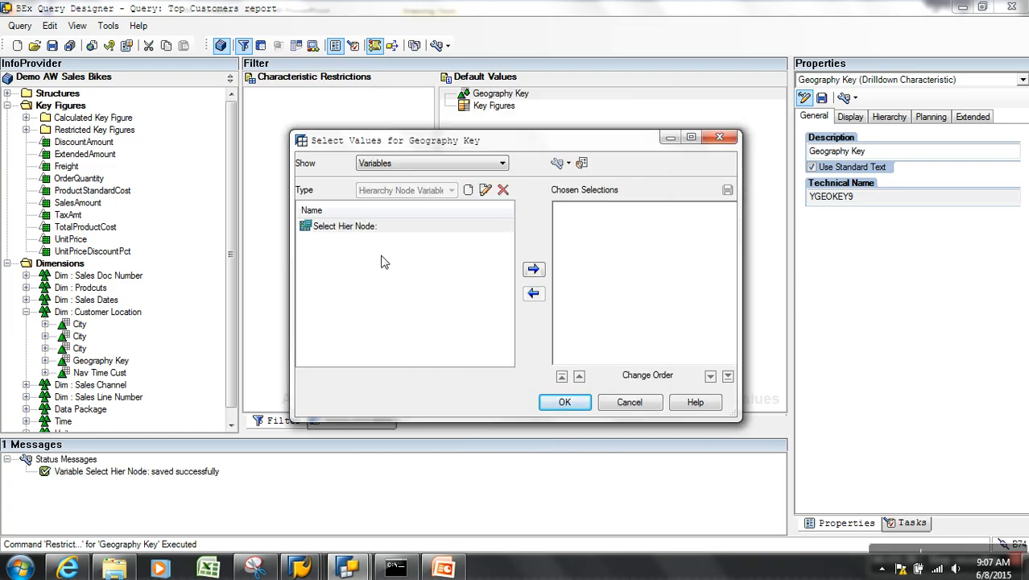
Restrict Geography Key's default values to the 'Select Hier Node:' variable and save the query anyway when asked.
{"action": "left_click", "coordinate": [382, 229]}
{"action": "left_click", "coordinate": [532, 269]}
{"action": "left_click", "coordinate": [564, 402]}
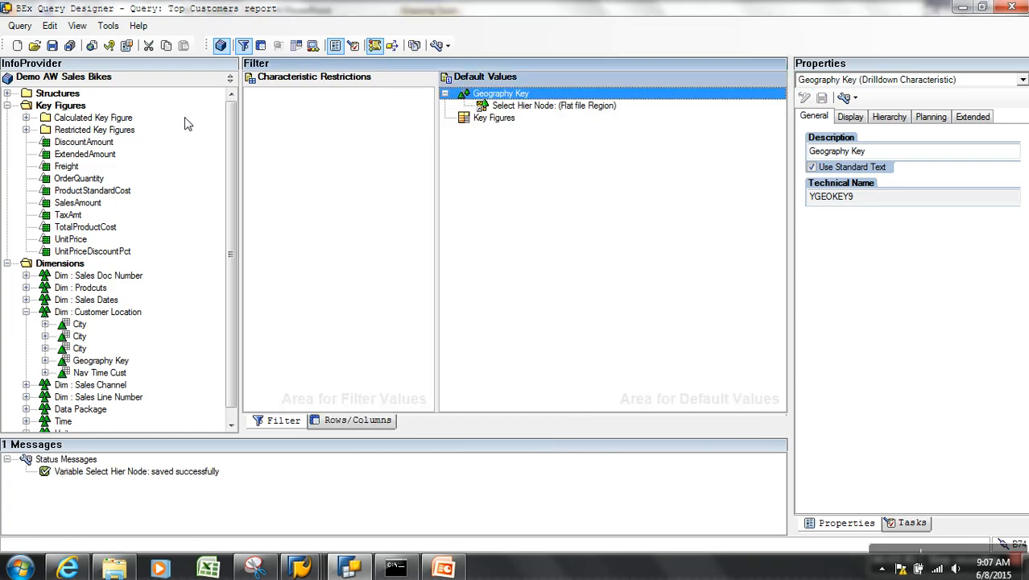
{"action": "left_click", "coordinate": [51, 45]}
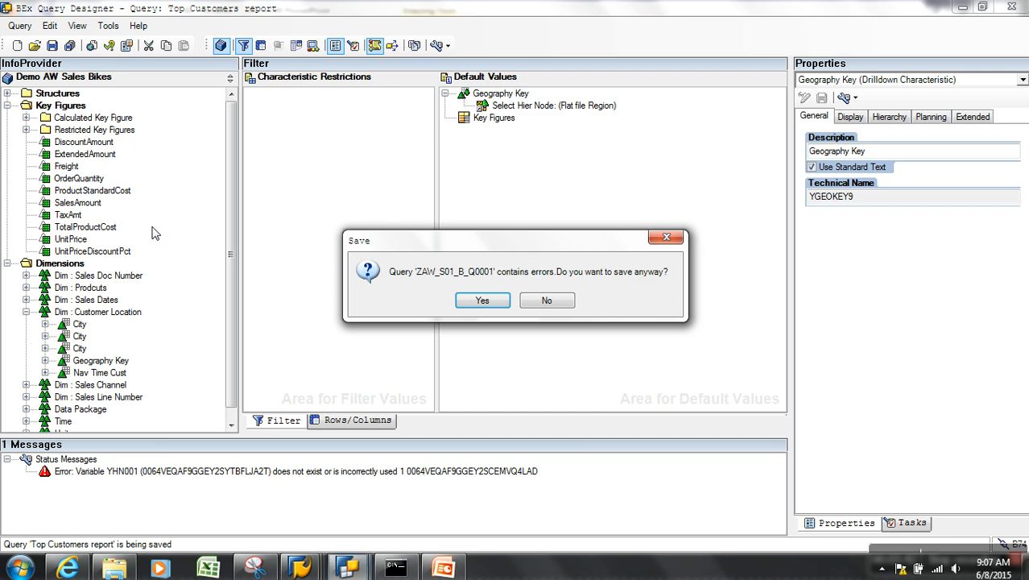
{"action": "left_click", "coordinate": [482, 300]}
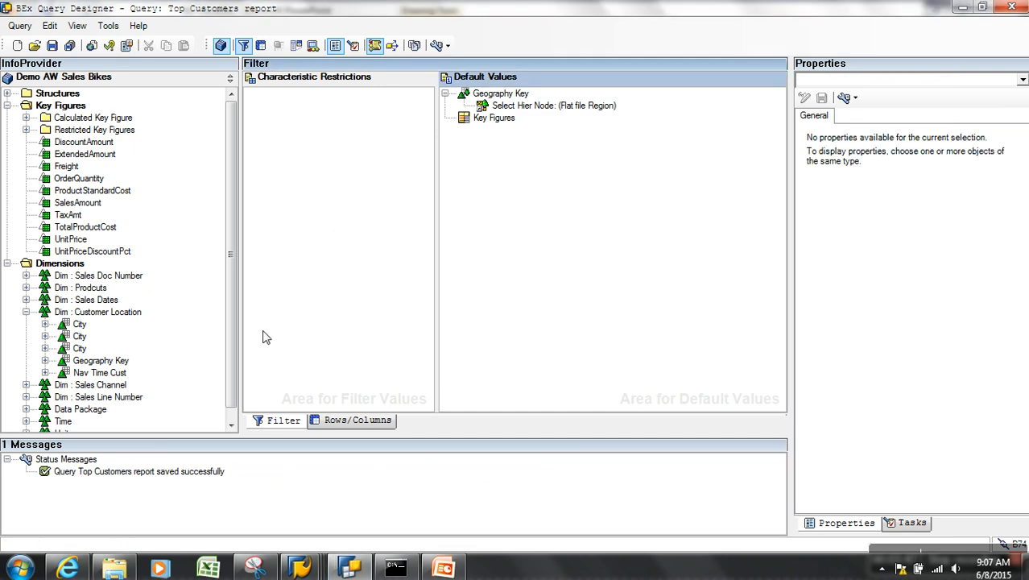
{"action": "left_click", "coordinate": [51, 45]}
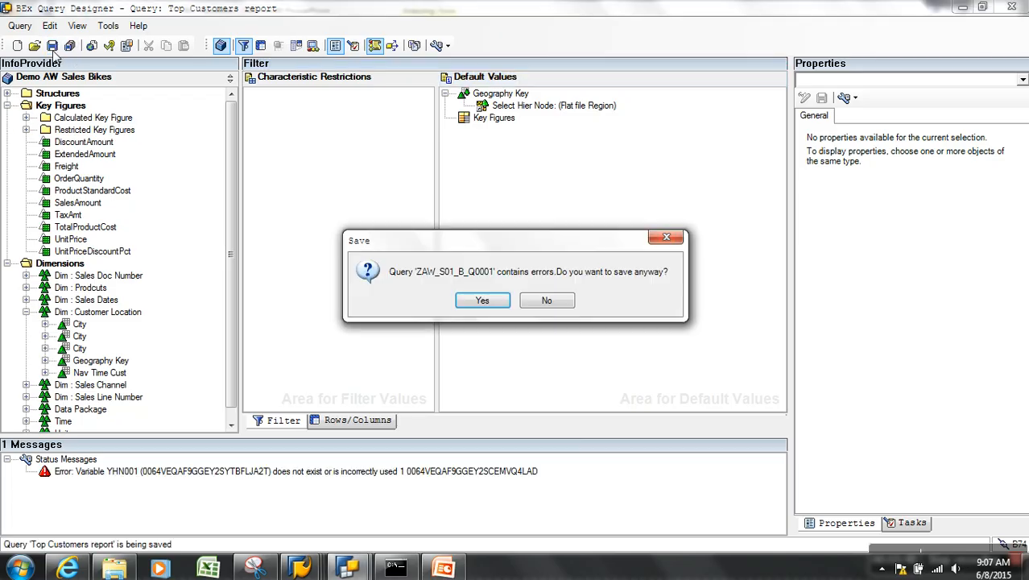
{"action": "left_click", "coordinate": [481, 301]}
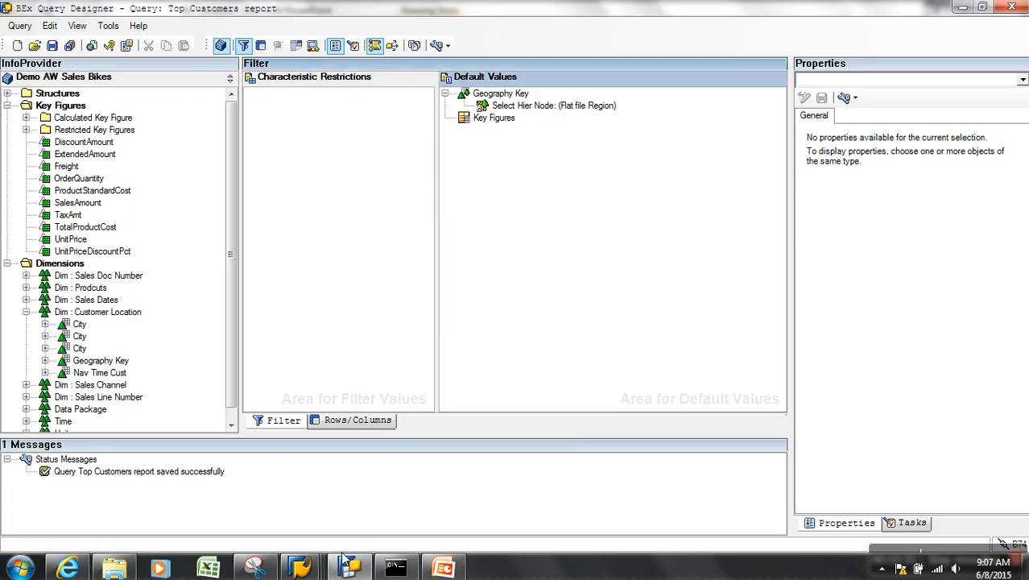
Switch to the SAP Query window, execute the Top Customers report again and continue past the debugger breakpoints to view its messages.
{"action": "mouse_move", "coordinate": [347, 568]}
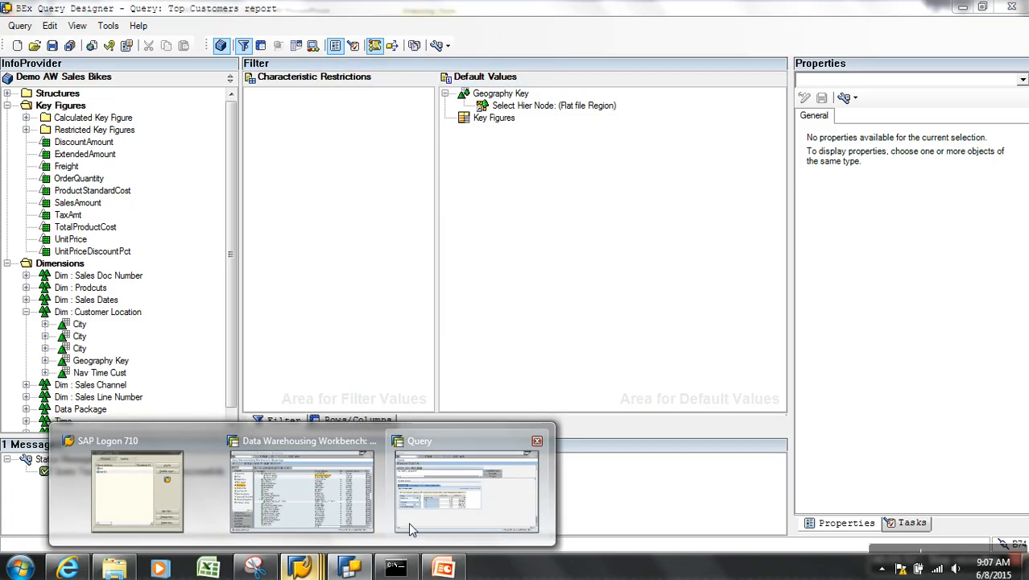
{"action": "left_click", "coordinate": [413, 528]}
{"action": "left_click", "coordinate": [257, 39]}
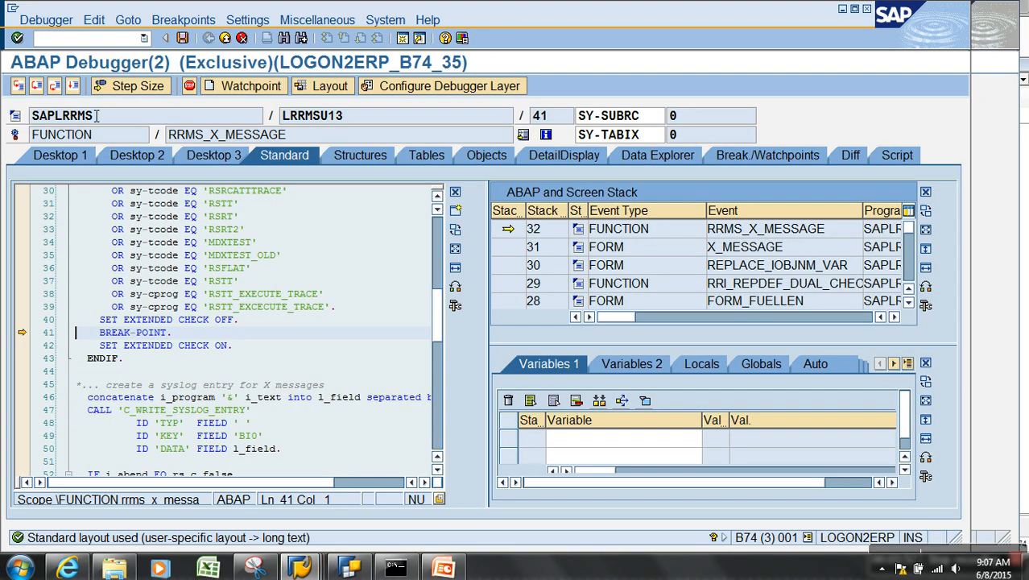
{"action": "key", "text": "F8"}
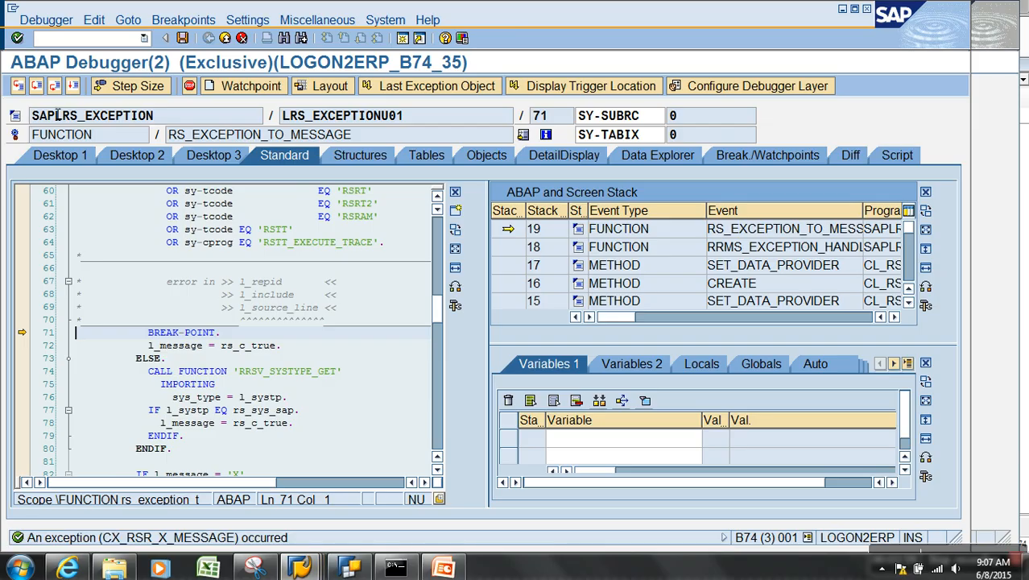
{"action": "left_click", "coordinate": [72, 85]}
{"action": "left_click", "coordinate": [340, 559]}
{"action": "left_click", "coordinate": [340, 557]}
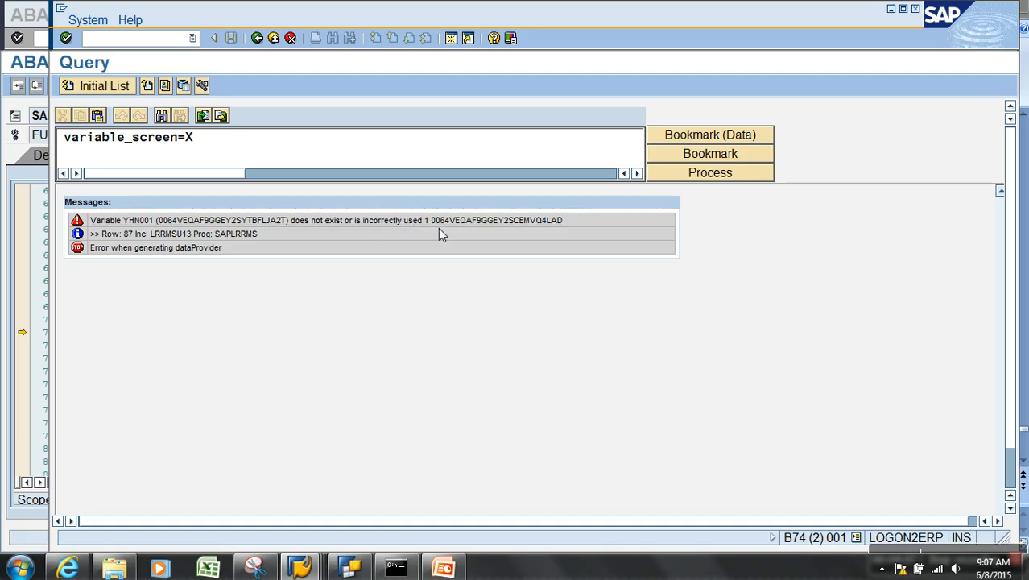
Switch back to BEx Query Designer and check the Top Customers report query for errors.
{"action": "left_click", "coordinate": [350, 567]}
{"action": "left_click", "coordinate": [322, 492]}
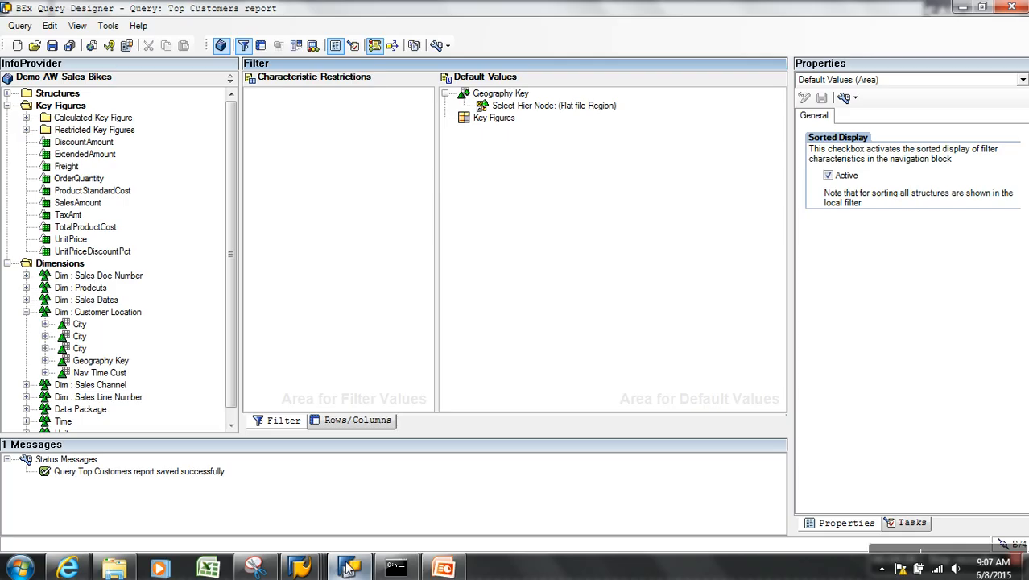
{"action": "left_click", "coordinate": [20, 26]}
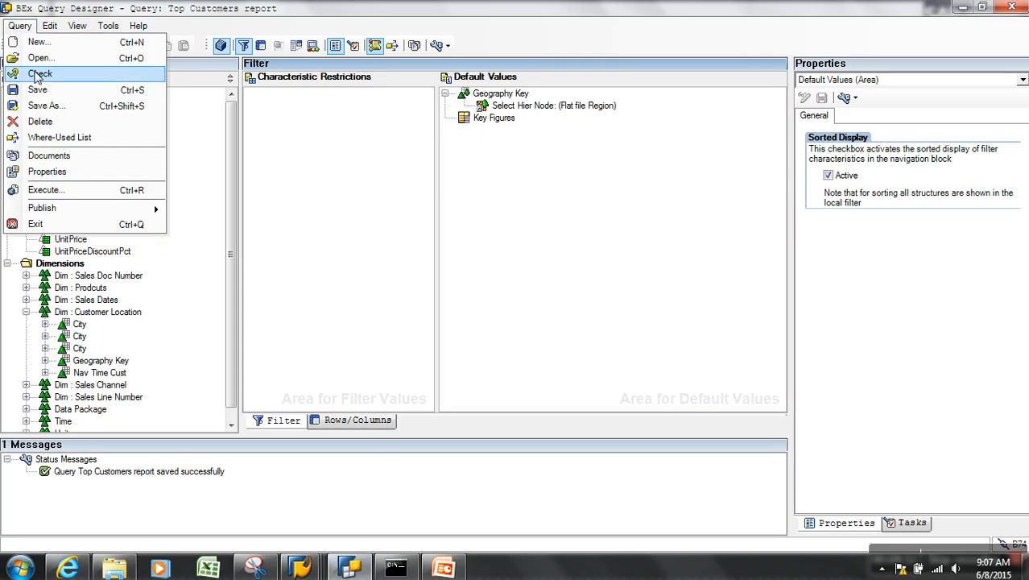
{"action": "left_click", "coordinate": [40, 74]}
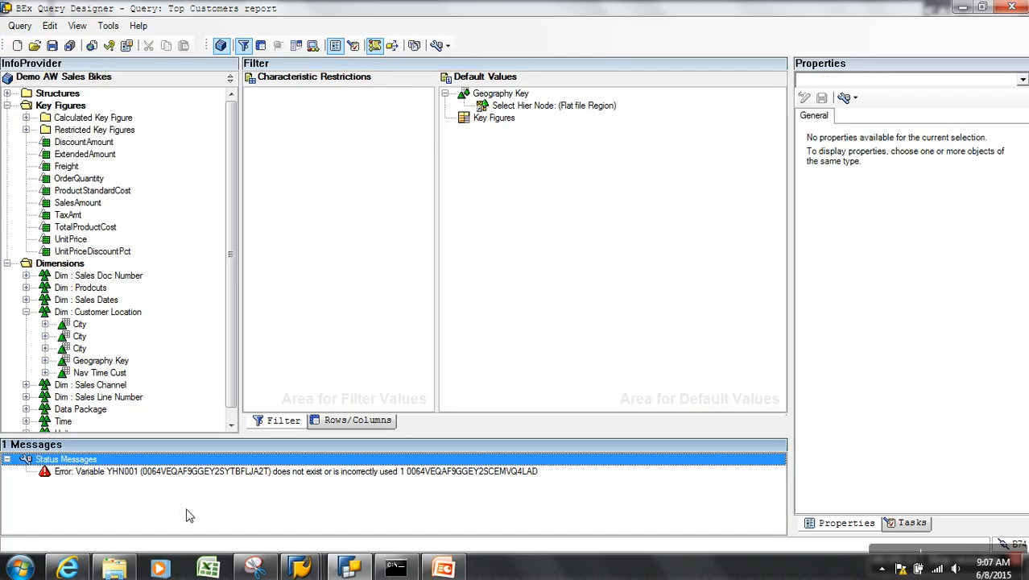
Open the long text of the YHN001 error message, read the diagnosis and procedure, and review the query's rows and columns.
{"action": "right_click", "coordinate": [240, 474]}
{"action": "left_click", "coordinate": [310, 497]}
{"action": "left_click_drag", "start_coordinate": [311, 256], "coordinate": [667, 268]}
{"action": "left_click", "coordinate": [636, 286]}
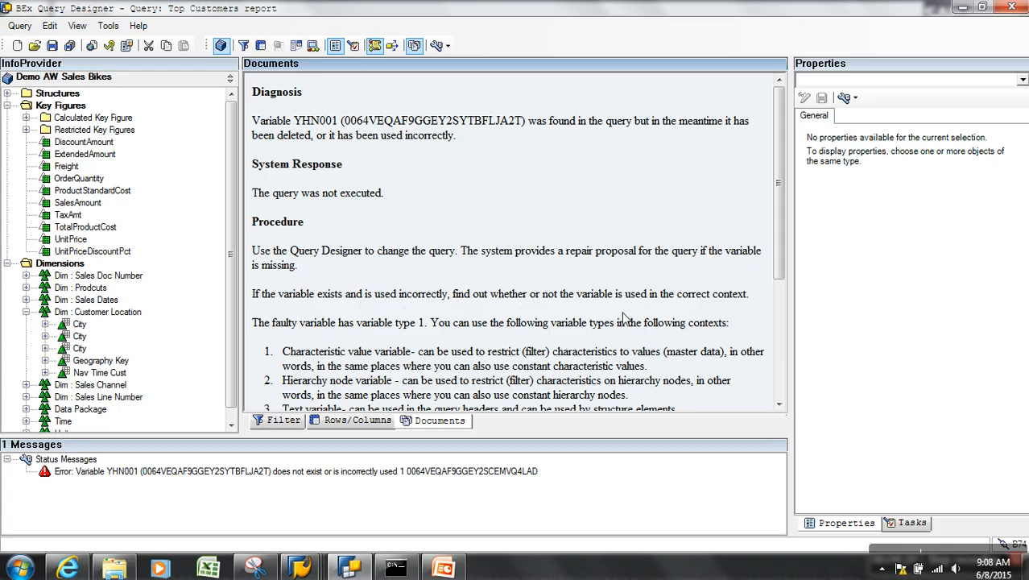
{"action": "scroll", "coordinate": [624, 318], "scroll_direction": "down", "scroll_amount": 3}
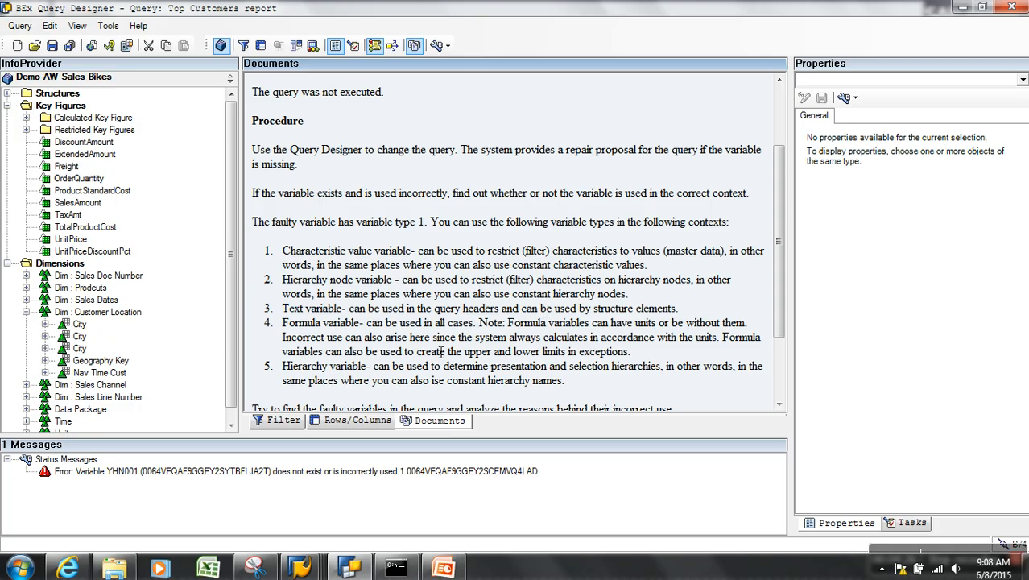
{"action": "left_click", "coordinate": [339, 421]}
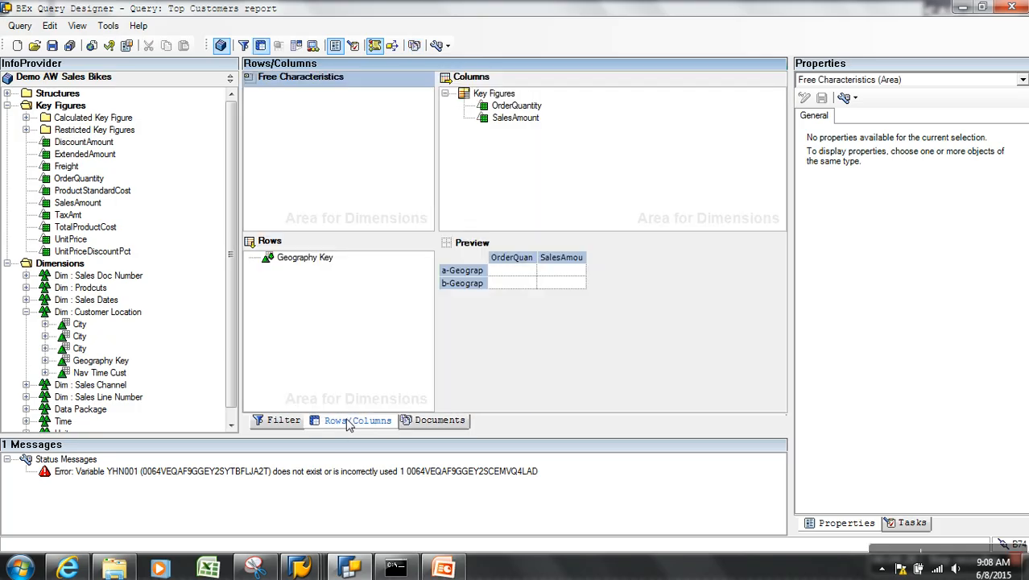
Move Geography Key with its variable restriction from the default values to the characteristic restrictions, and check the query.
{"action": "left_click", "coordinate": [282, 421]}
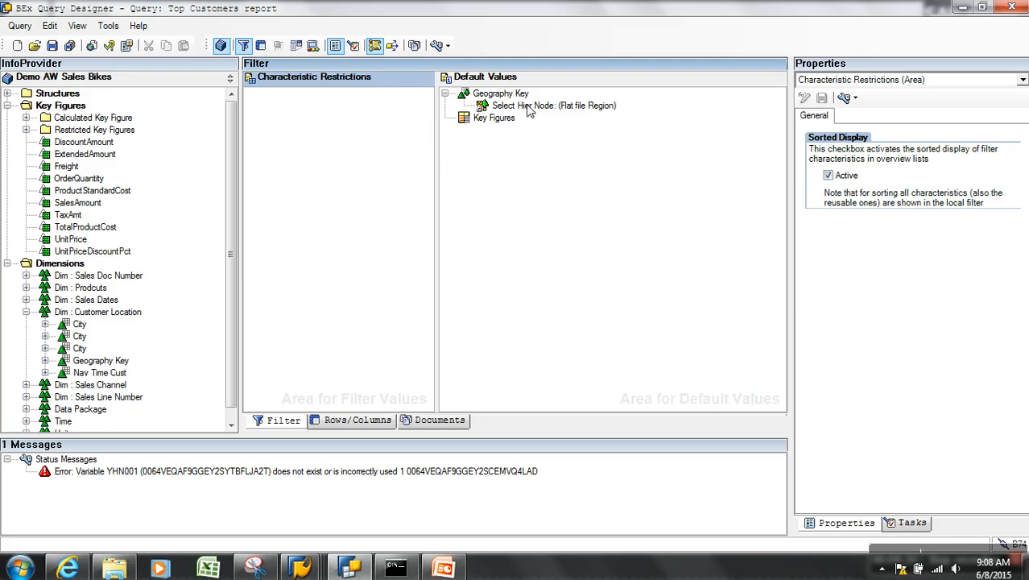
{"action": "left_click_drag", "start_coordinate": [510, 94], "coordinate": [356, 142]}
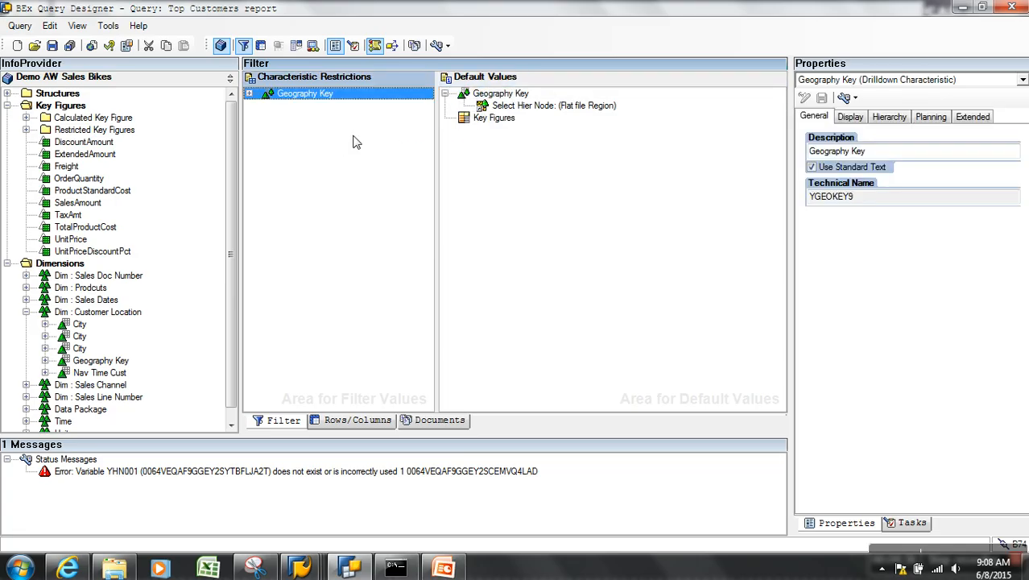
{"action": "left_click_drag", "start_coordinate": [480, 95], "coordinate": [177, 158]}
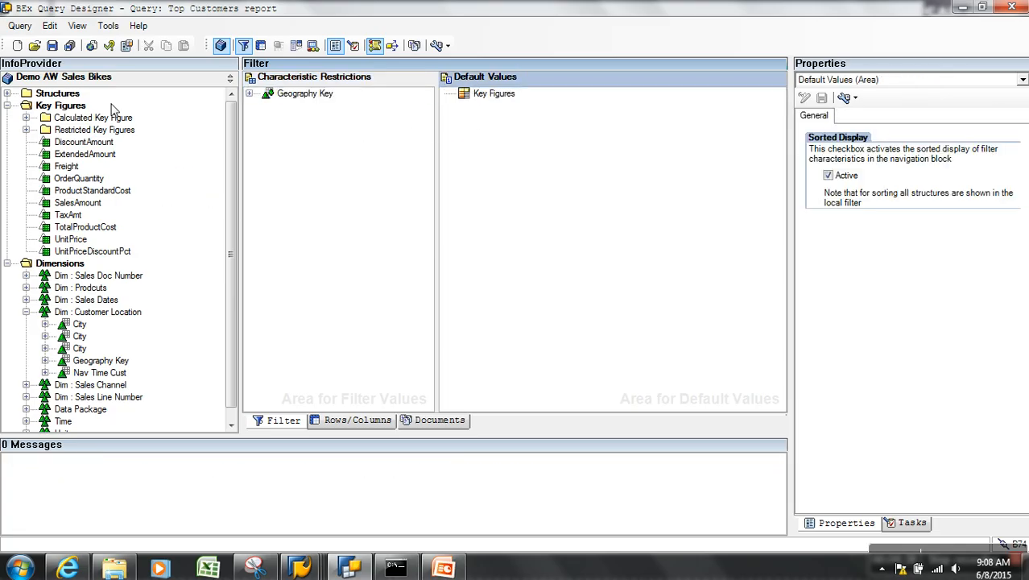
{"action": "left_click", "coordinate": [19, 25]}
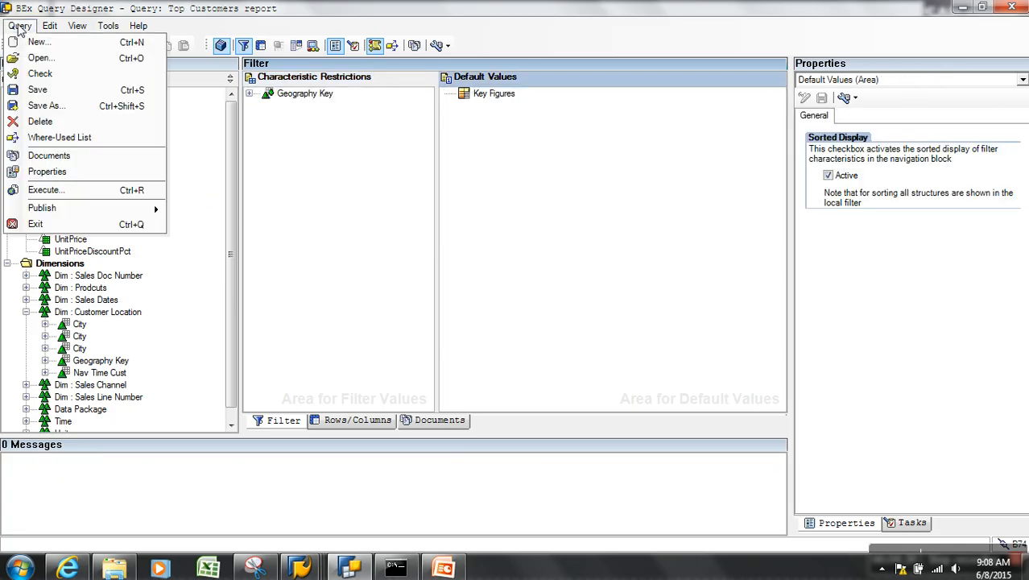
{"action": "left_click", "coordinate": [53, 73]}
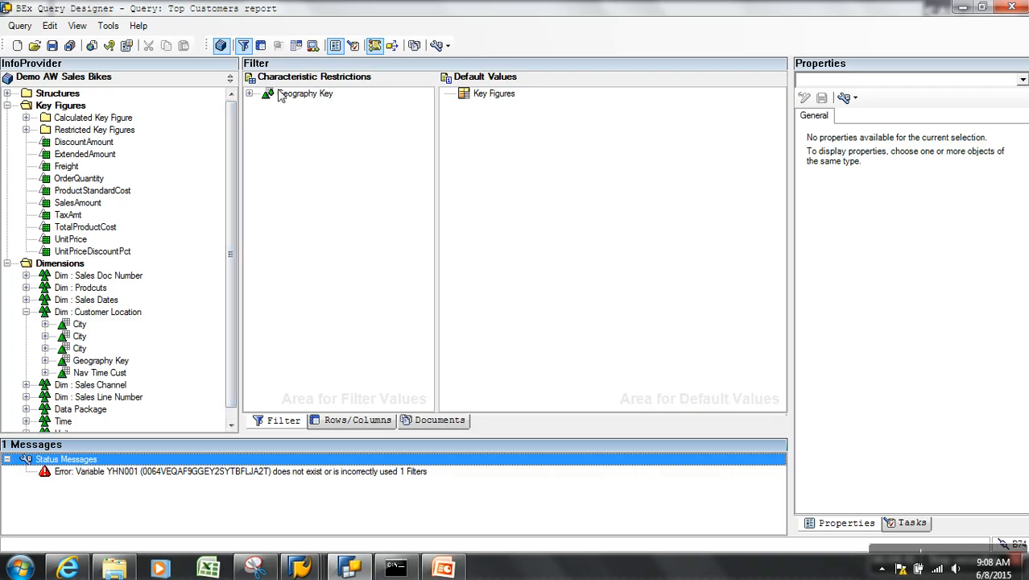
Add Geography Key to the default values again and restrict it to the 'Select Hier Node:' variable.
{"action": "left_click_drag", "start_coordinate": [299, 94], "coordinate": [209, 197]}
{"action": "left_click", "coordinate": [444, 94]}
{"action": "right_click", "coordinate": [498, 98]}
{"action": "left_click", "coordinate": [502, 104]}
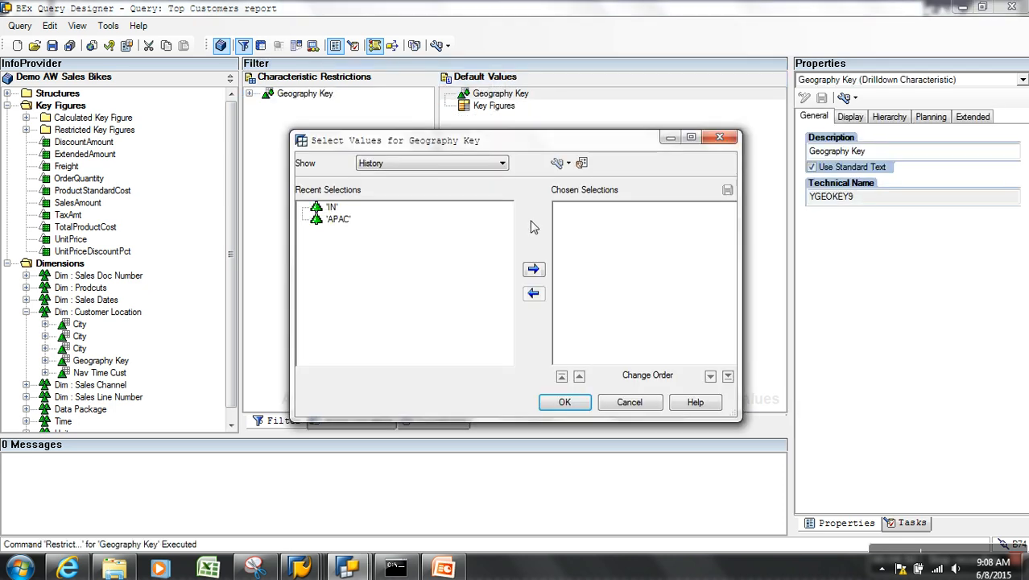
{"action": "left_click", "coordinate": [439, 164]}
{"action": "left_click", "coordinate": [384, 202]}
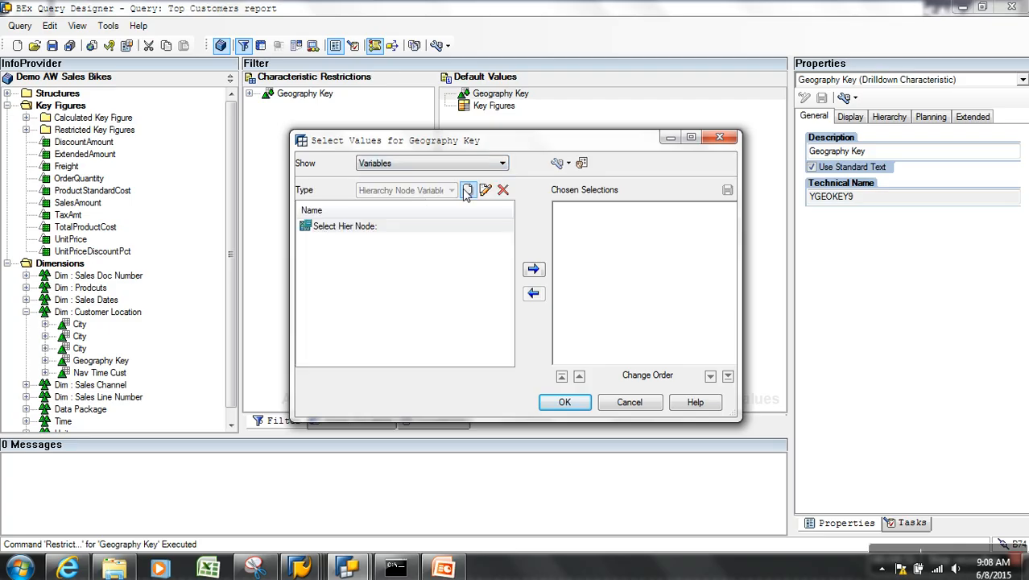
{"action": "left_click", "coordinate": [392, 228]}
{"action": "left_click", "coordinate": [533, 269]}
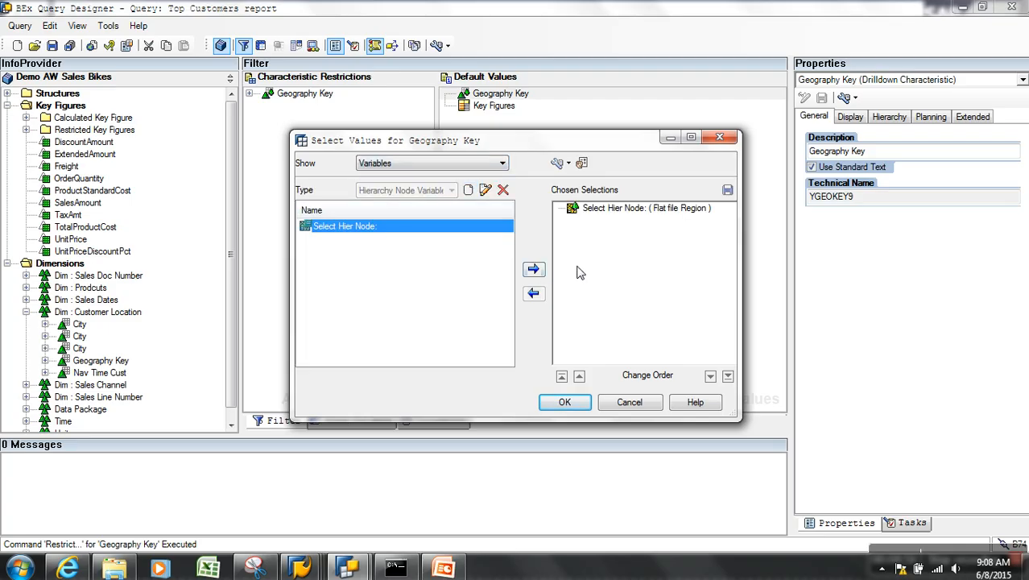
{"action": "left_click", "coordinate": [564, 402]}
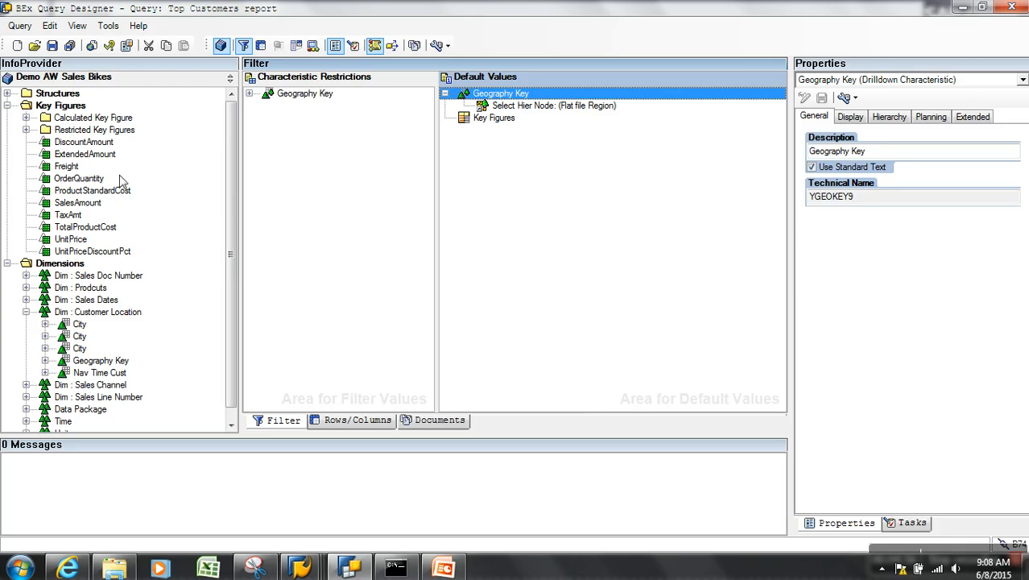
Try to save the query, decline saving it with errors, and remove the 'Select Hier Node:' variable from Geography Key's default values.
{"action": "left_click", "coordinate": [51, 46]}
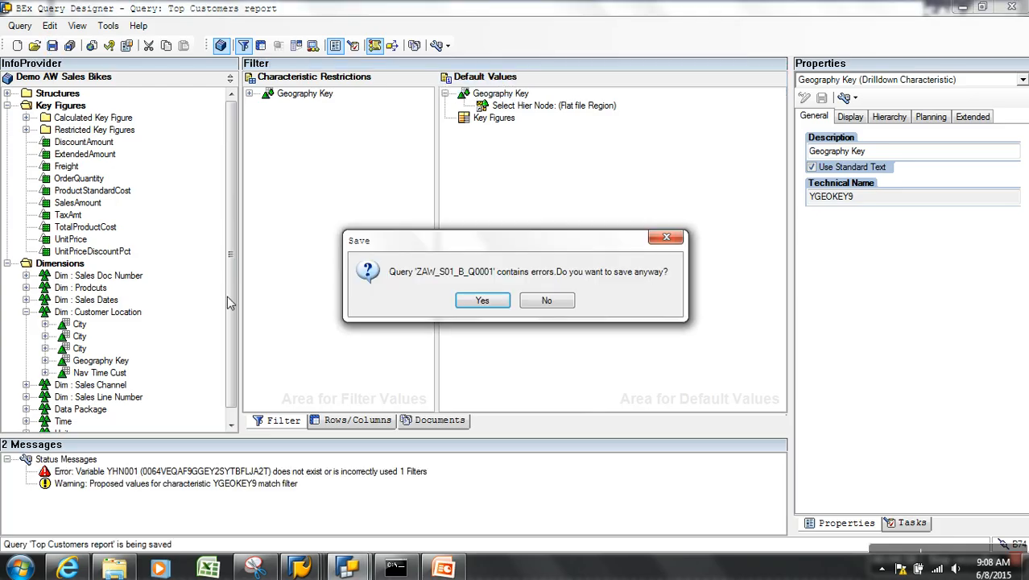
{"action": "left_click", "coordinate": [546, 300]}
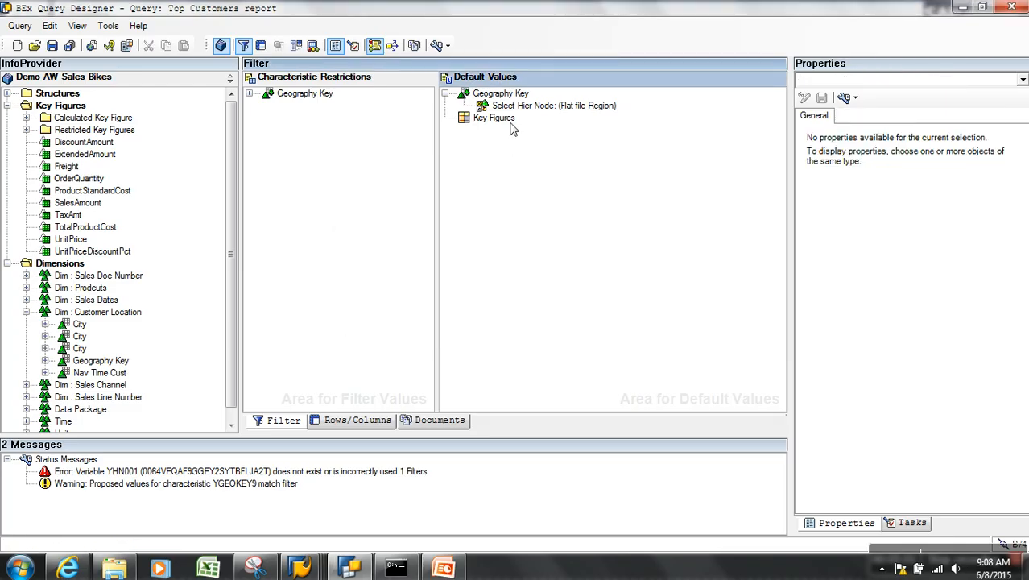
{"action": "left_click", "coordinate": [516, 106]}
{"action": "left_click_drag", "start_coordinate": [176, 177], "coordinate": [129, 179]}
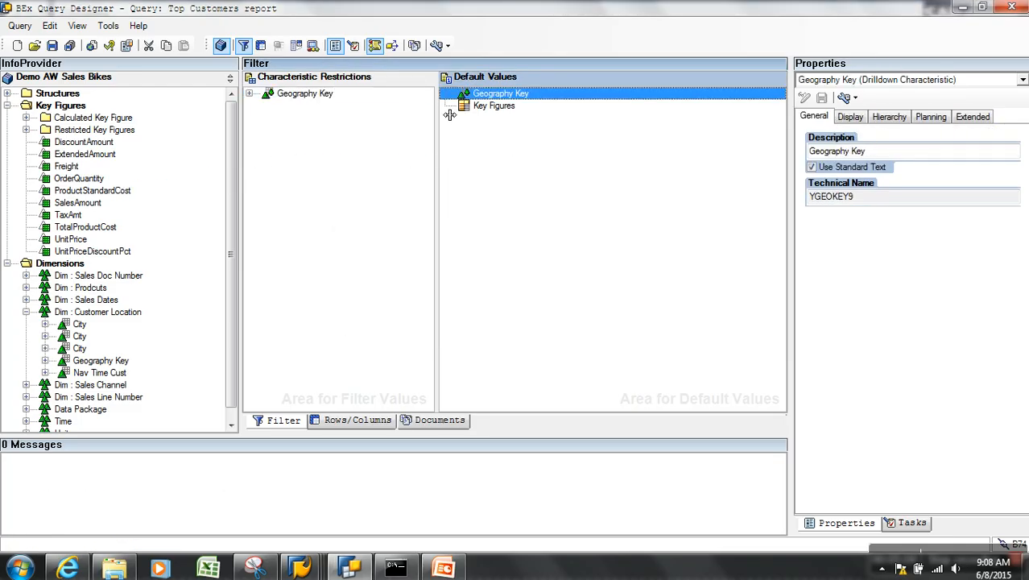
Start a new hierarchy node variable for Geography Key in the default values, with description 'Select Nodes....' and technical name YHN002.
{"action": "right_click", "coordinate": [498, 94]}
{"action": "left_click", "coordinate": [554, 102]}
{"action": "left_click", "coordinate": [433, 163]}
{"action": "left_click", "coordinate": [450, 203]}
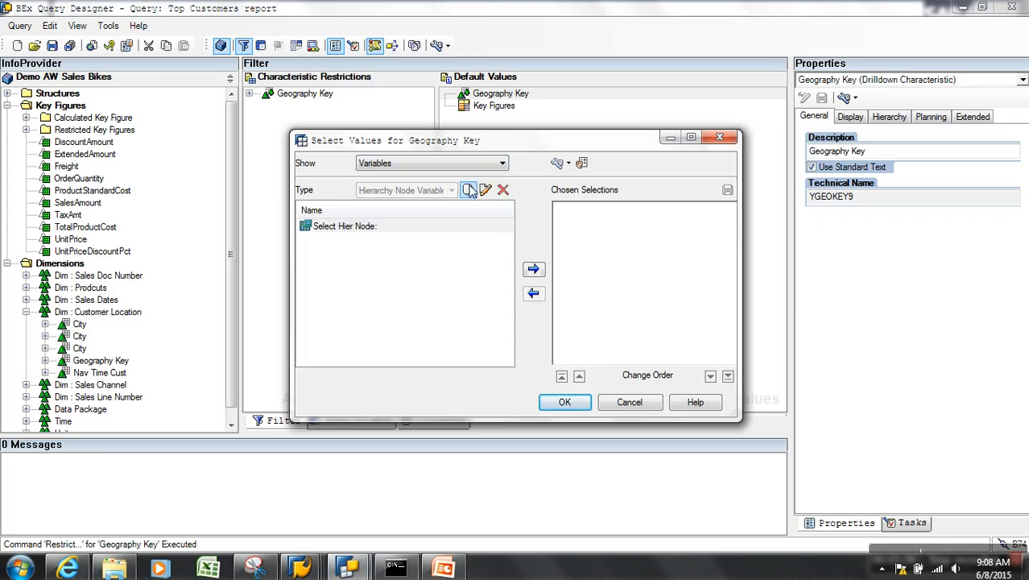
{"action": "left_click", "coordinate": [468, 189]}
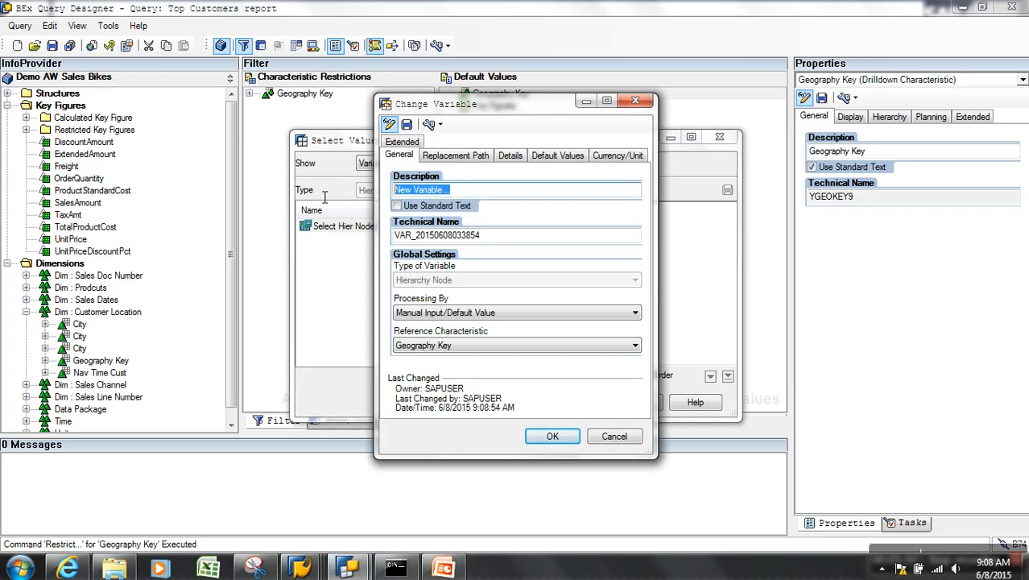
{"action": "type", "text": "Select Nodes..."}
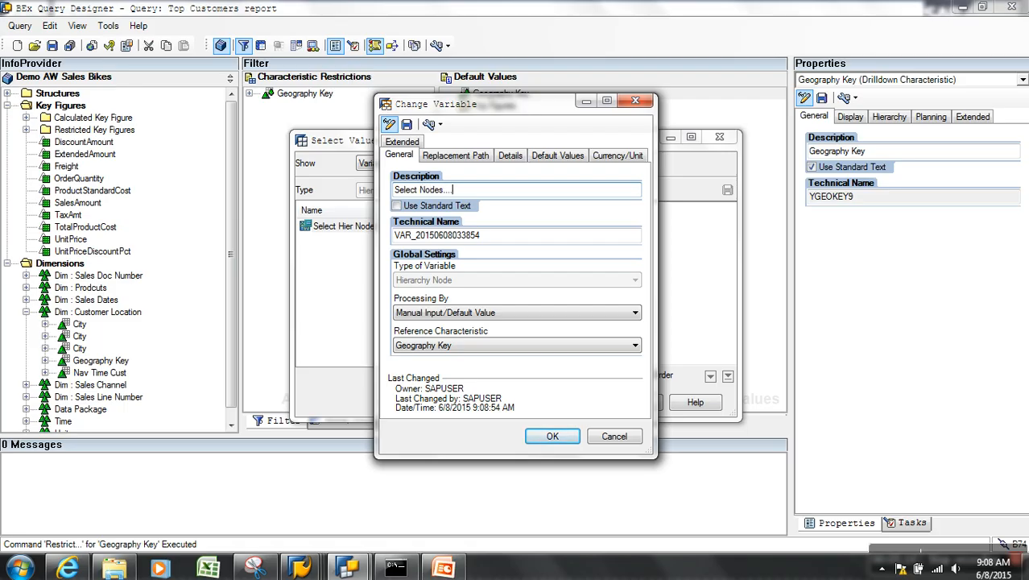
{"action": "key", "text": "Tab"}
{"action": "type", "text": "Y"}
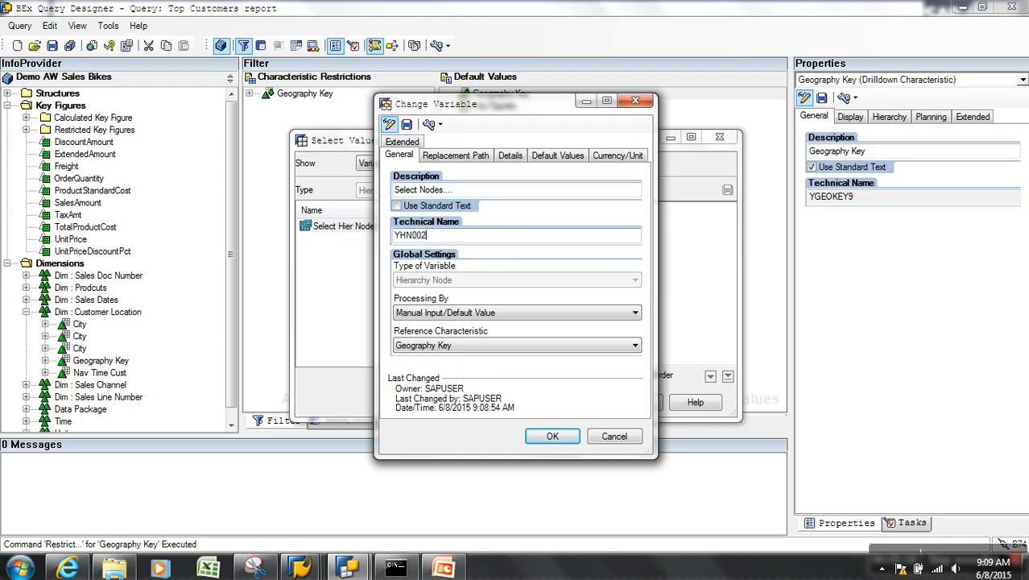
Make the YHN002 variable mandatory, save it, and return to the value selection for Geography Key.
{"action": "left_click", "coordinate": [487, 158]}
{"action": "left_click", "coordinate": [507, 157]}
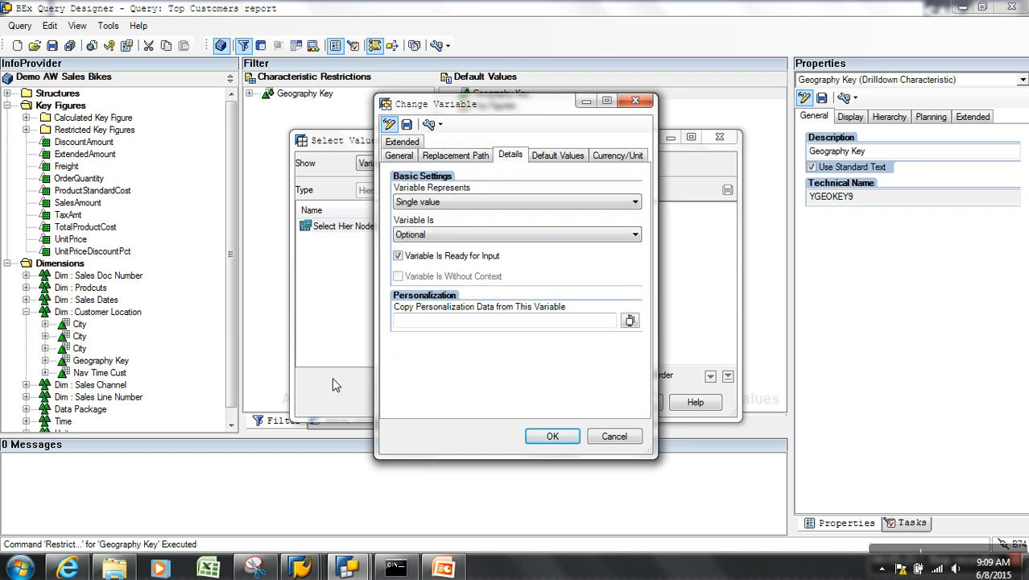
{"action": "left_click", "coordinate": [487, 233]}
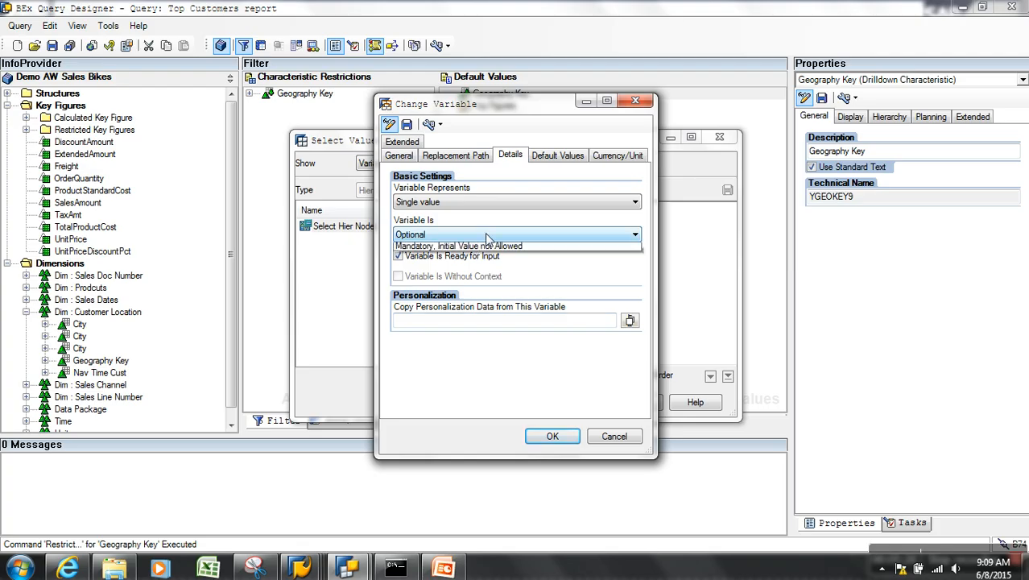
{"action": "left_click", "coordinate": [465, 245]}
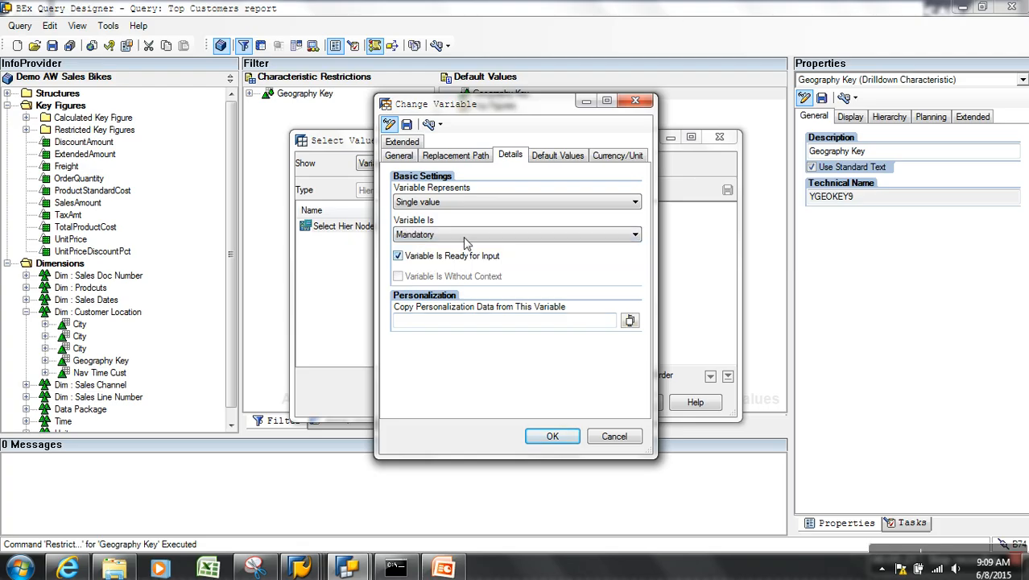
{"action": "left_click", "coordinate": [556, 157]}
{"action": "left_click", "coordinate": [605, 156]}
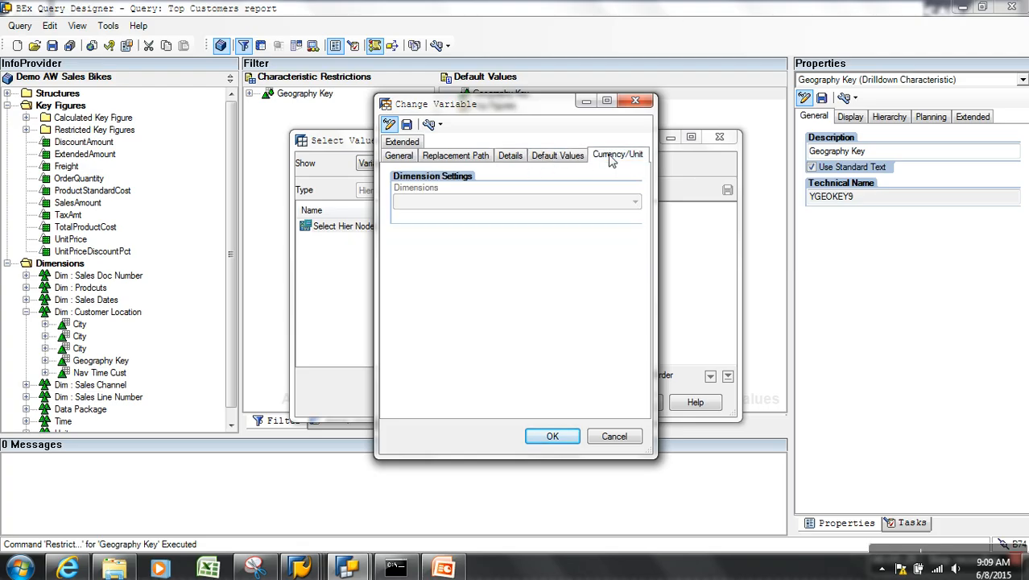
{"action": "left_click", "coordinate": [406, 125]}
{"action": "left_click", "coordinate": [525, 322]}
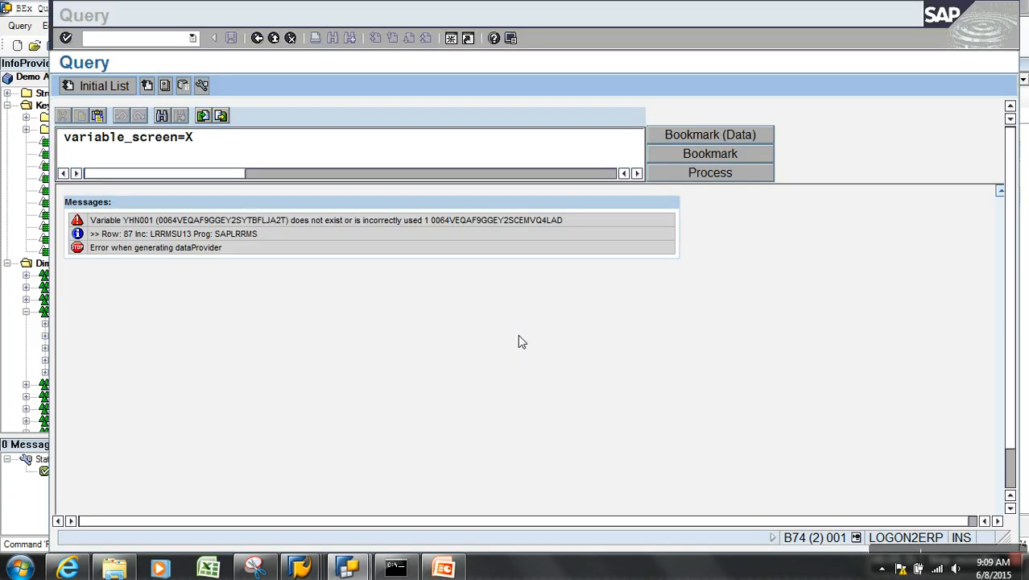
{"action": "mouse_move", "coordinate": [354, 568]}
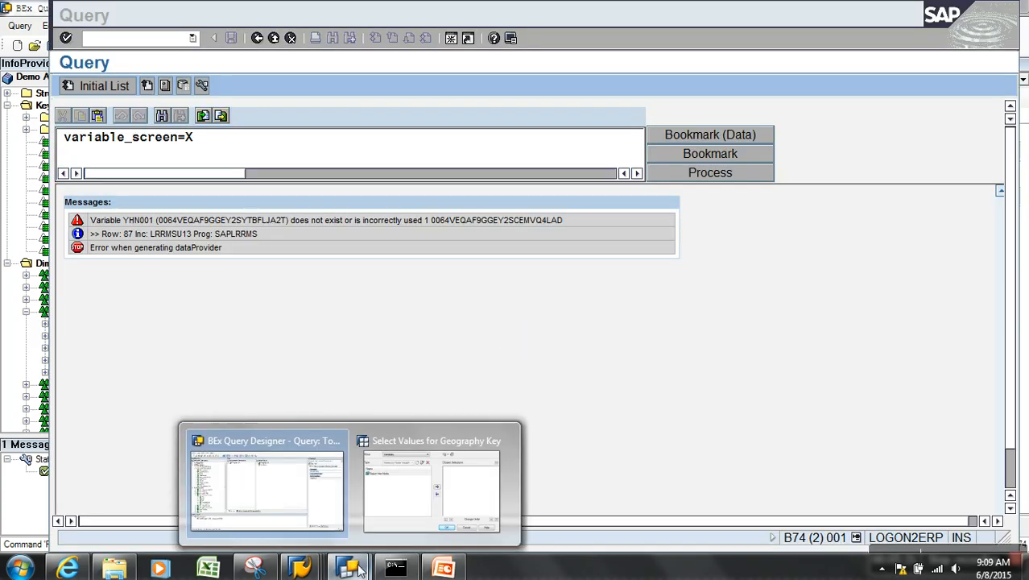
{"action": "left_click", "coordinate": [400, 501]}
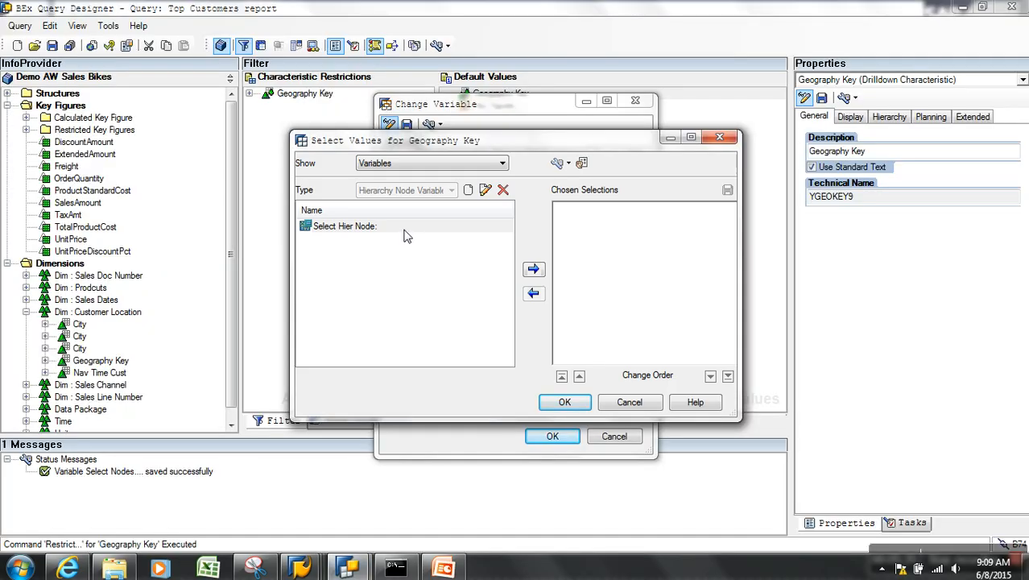
{"action": "left_click", "coordinate": [462, 101]}
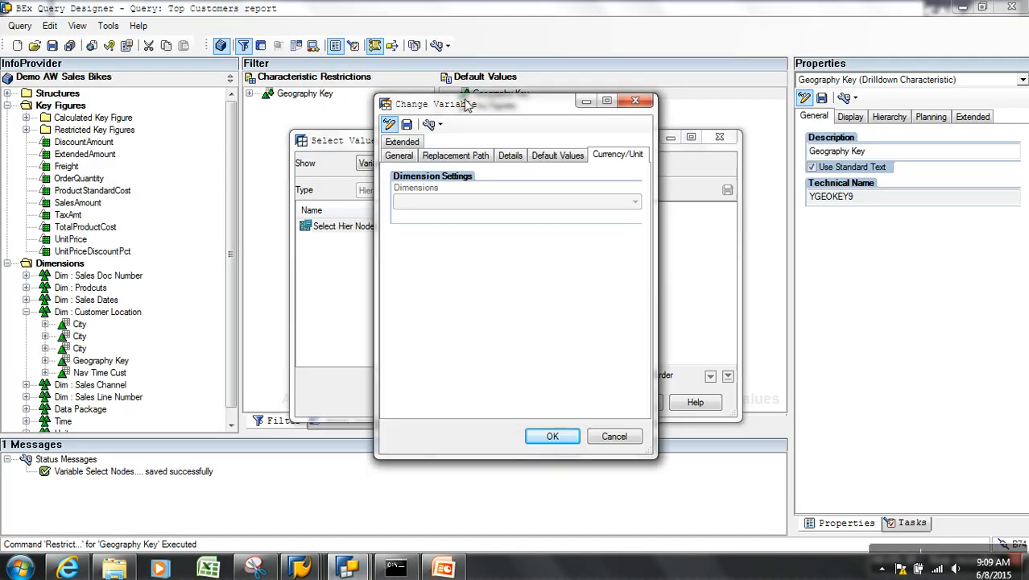
{"action": "left_click", "coordinate": [553, 438]}
Restrict Geography Key in the default values to the 'Select Nodes....' variable.
{"action": "left_click", "coordinate": [379, 240]}
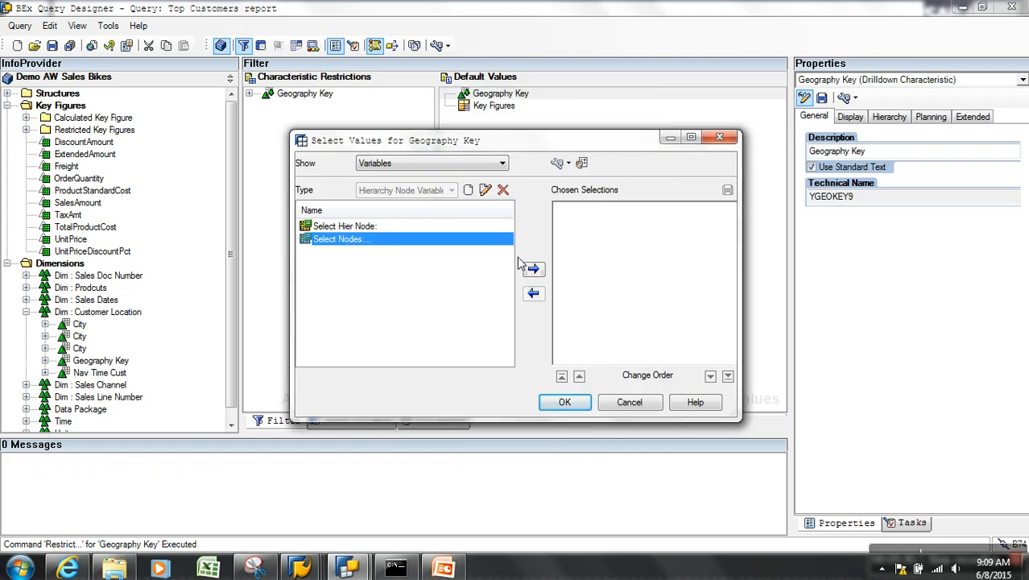
{"action": "left_click", "coordinate": [533, 271]}
{"action": "left_click", "coordinate": [565, 402]}
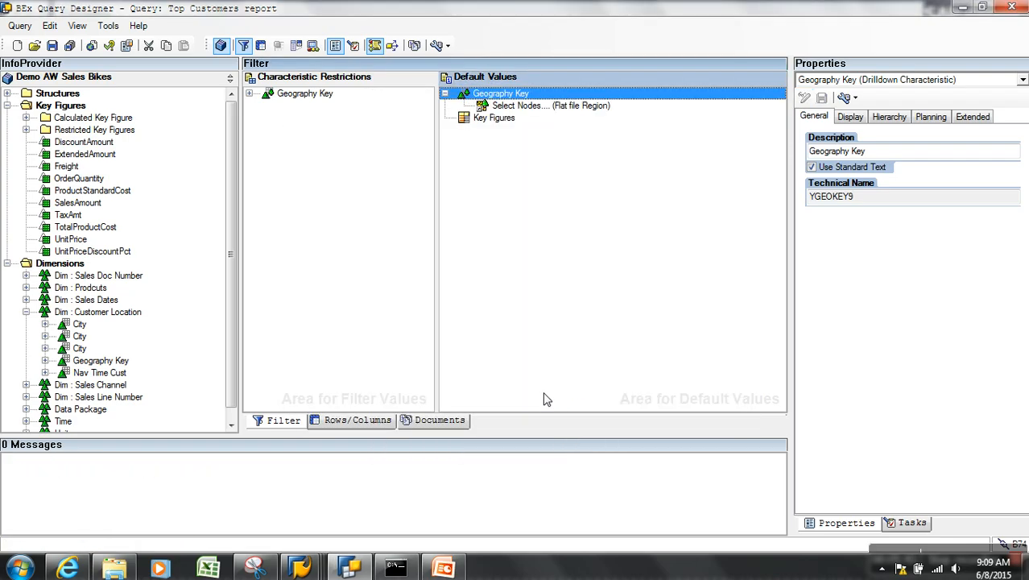
Try to save the query, decline saving it with errors, and reread the procedure in the error's long text.
{"action": "left_click", "coordinate": [52, 46]}
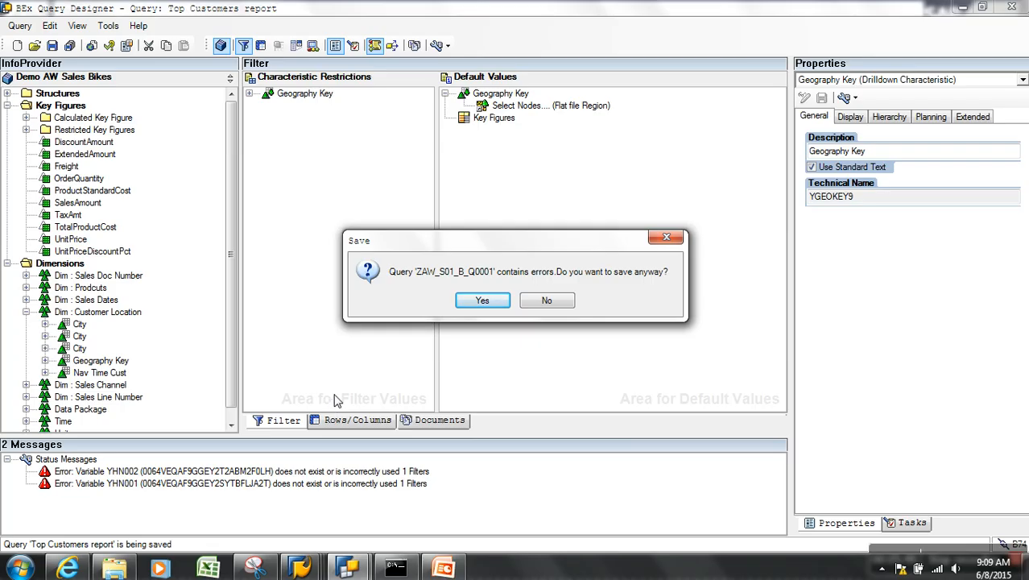
{"action": "left_click", "coordinate": [571, 307]}
{"action": "left_click", "coordinate": [439, 421]}
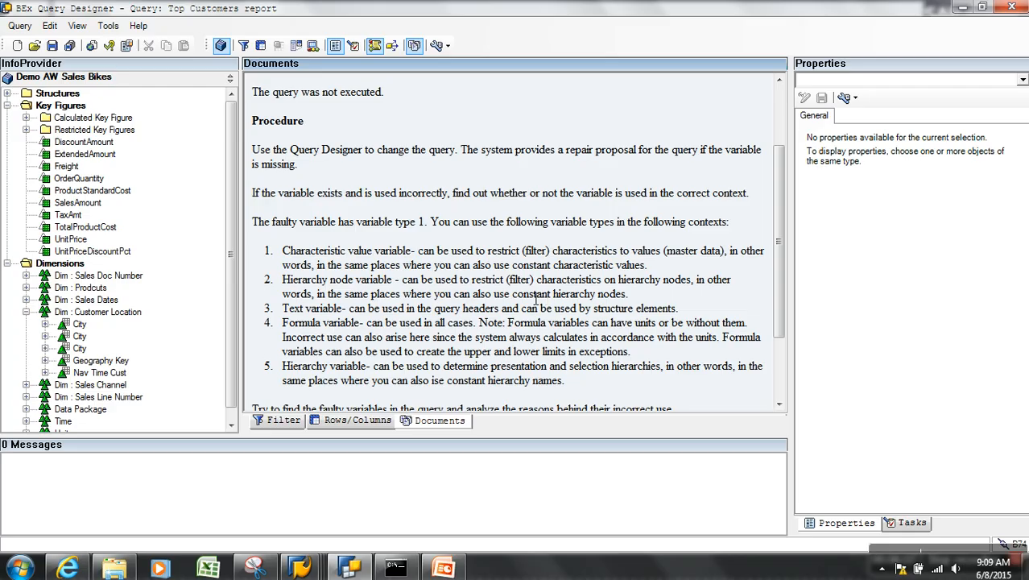
{"action": "left_click_drag", "start_coordinate": [535, 299], "coordinate": [589, 299]}
{"action": "left_click", "coordinate": [392, 358]}
{"action": "scroll", "coordinate": [386, 358], "scroll_direction": "down", "scroll_amount": 3}
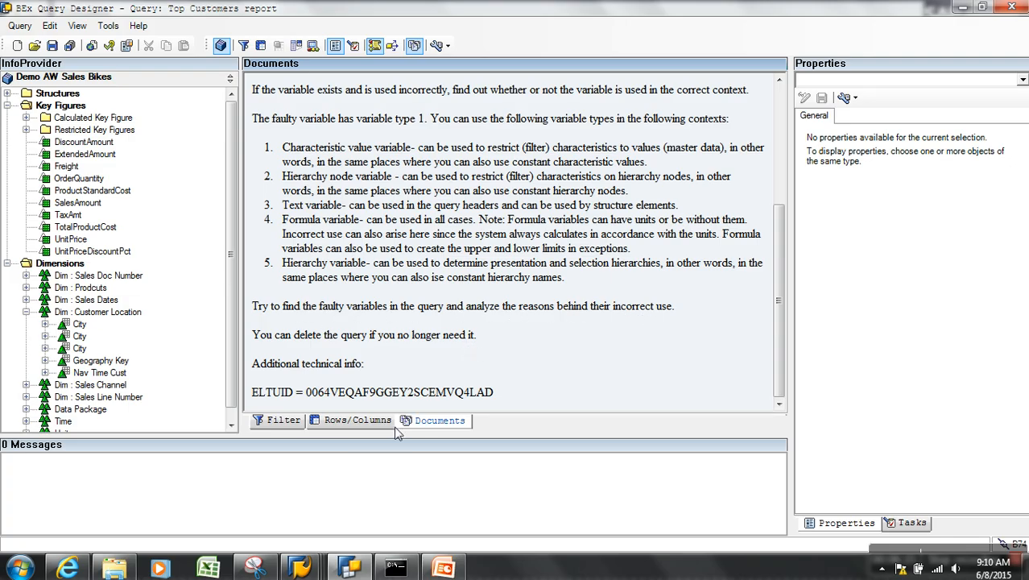
{"action": "left_click", "coordinate": [359, 420]}
{"action": "left_click", "coordinate": [280, 420]}
Inspect the properties of the 'Select Nodes....' variable and the definition of the 'Select Hier Node:' variable without changing them.
{"action": "left_click", "coordinate": [495, 109]}
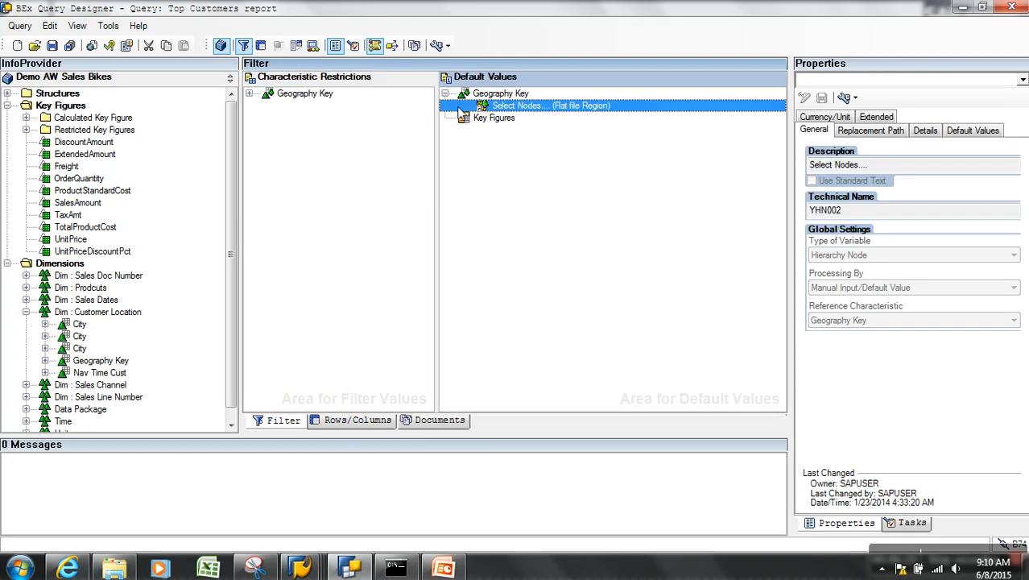
{"action": "left_click", "coordinate": [495, 93]}
{"action": "right_click", "coordinate": [495, 94]}
{"action": "left_click", "coordinate": [515, 99]}
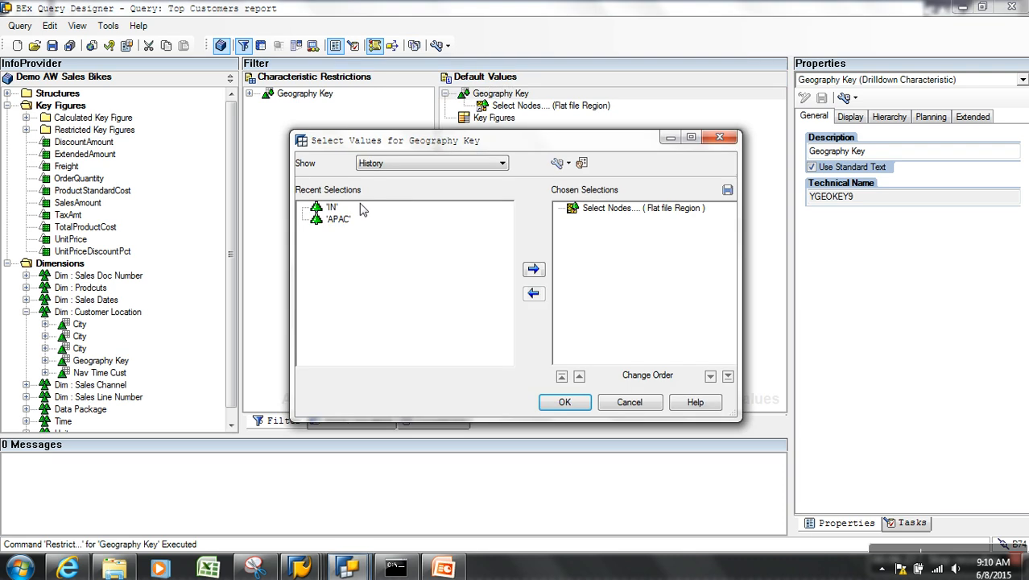
{"action": "left_click", "coordinate": [448, 164]}
{"action": "left_click", "coordinate": [428, 207]}
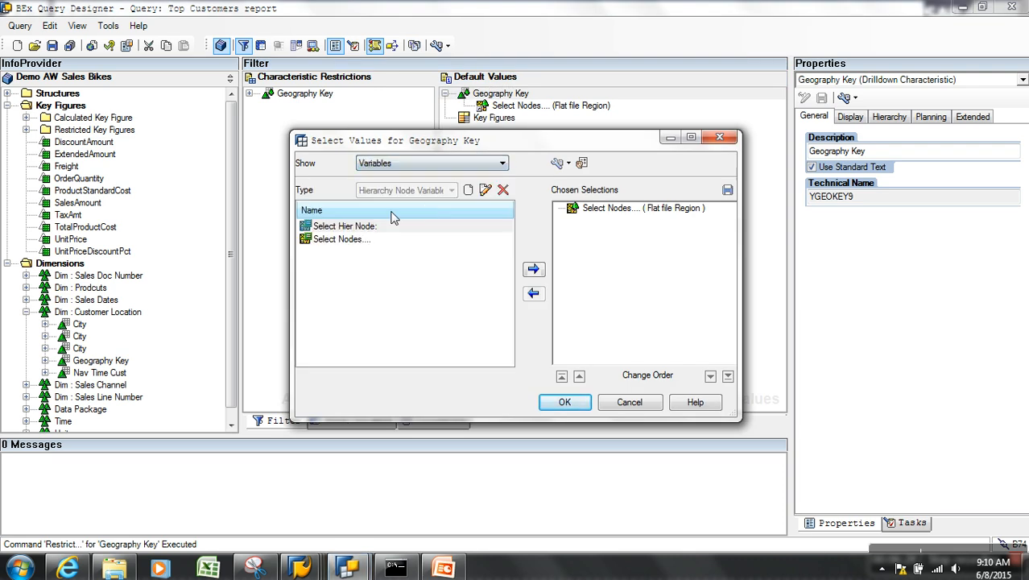
{"action": "left_click", "coordinate": [365, 228]}
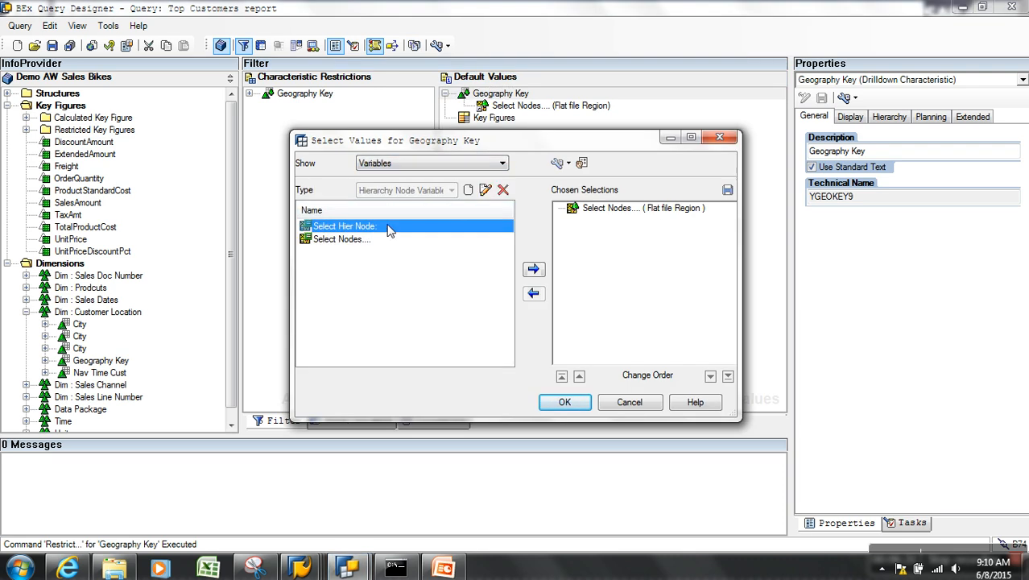
{"action": "left_click", "coordinate": [485, 190]}
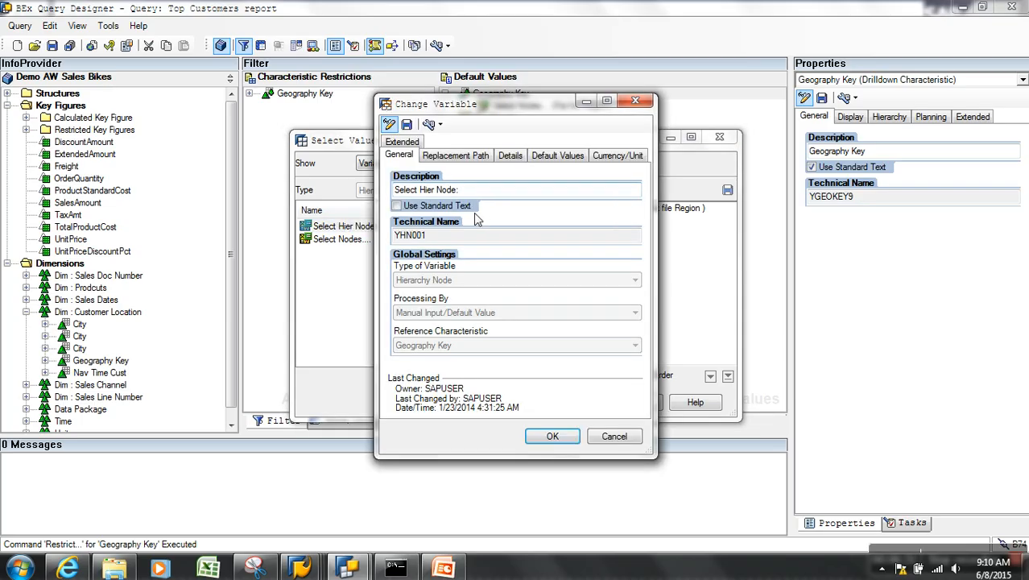
{"action": "left_click", "coordinate": [616, 436]}
{"action": "left_click", "coordinate": [629, 403]}
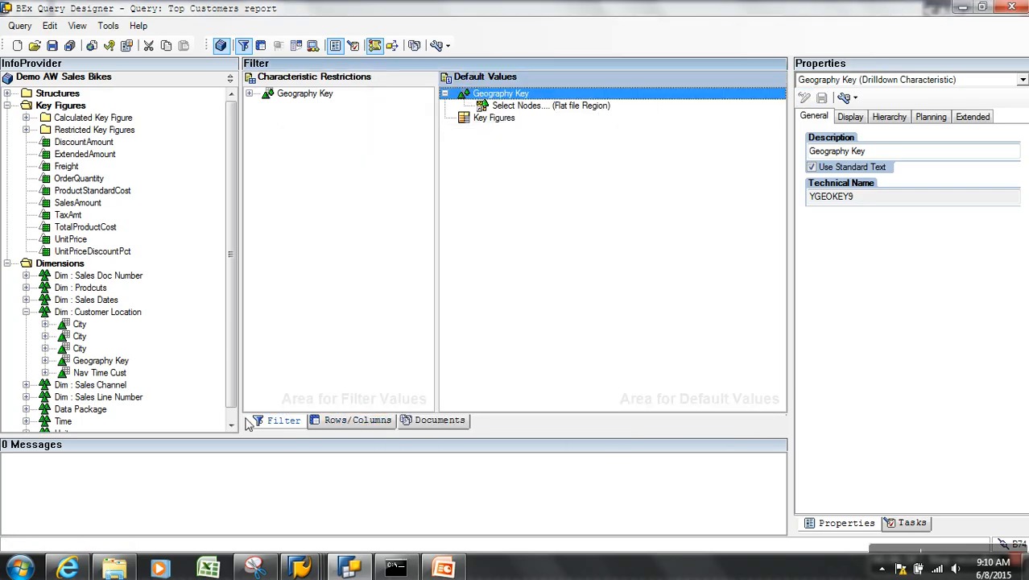
Review Geography Key's characteristic value variables in the InfoProvider and the variable sequence of the Top Customers query.
{"action": "double_click", "coordinate": [64, 362]}
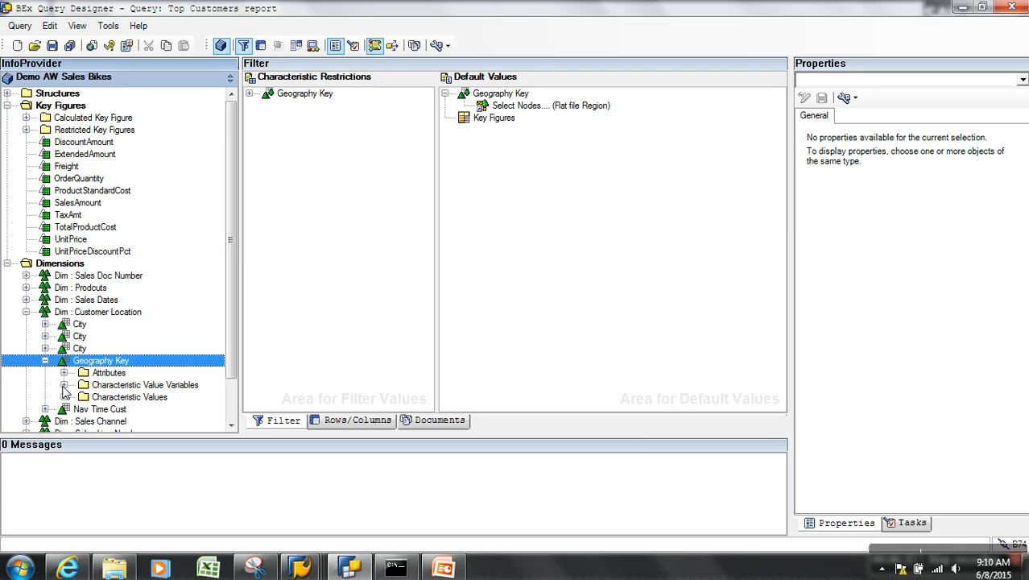
{"action": "left_click", "coordinate": [65, 385]}
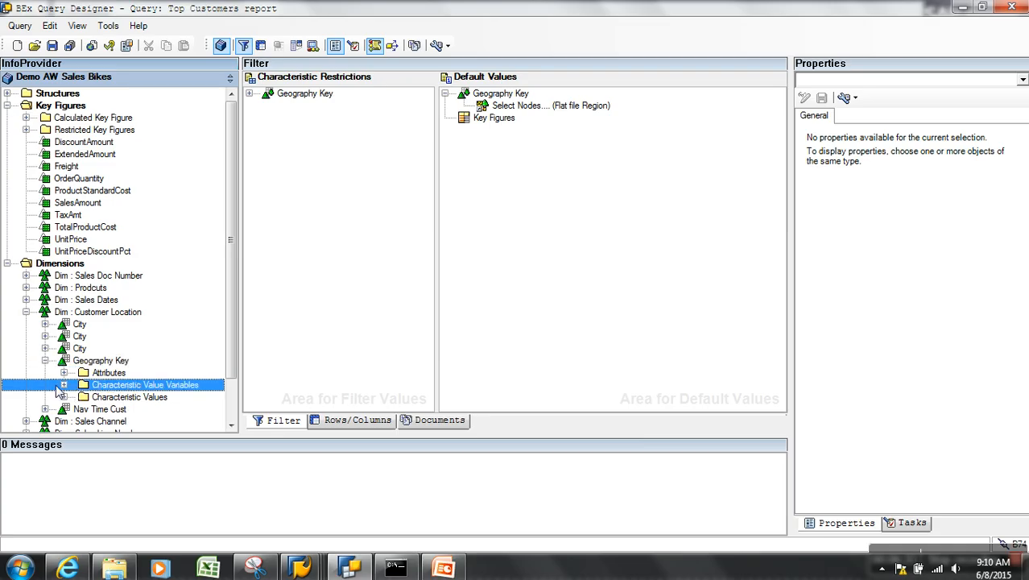
{"action": "left_click", "coordinate": [224, 289]}
{"action": "mouse_move", "coordinate": [230, 332]}
{"action": "left_mouse_down"}
{"action": "mouse_move", "coordinate": [231, 320]}
{"action": "mouse_move", "coordinate": [233, 352]}
{"action": "left_mouse_up"}
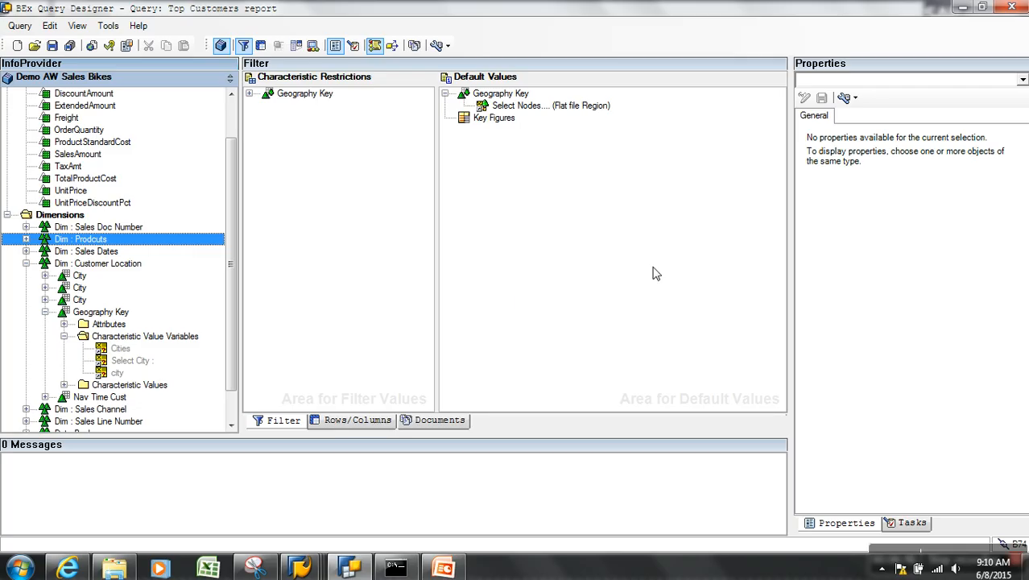
{"action": "left_click", "coordinate": [879, 87]}
{"action": "left_click", "coordinate": [880, 95]}
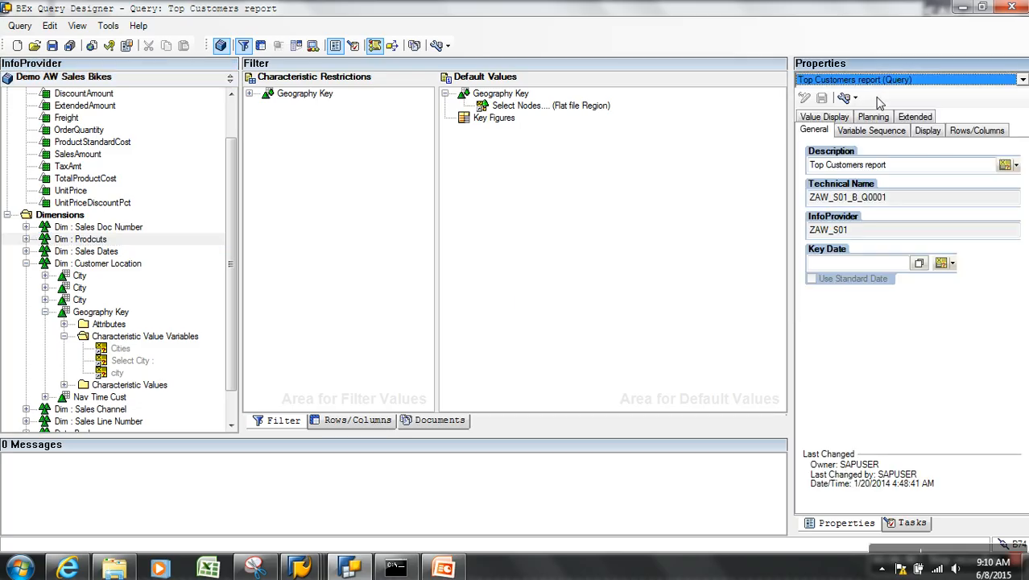
{"action": "left_click", "coordinate": [886, 130]}
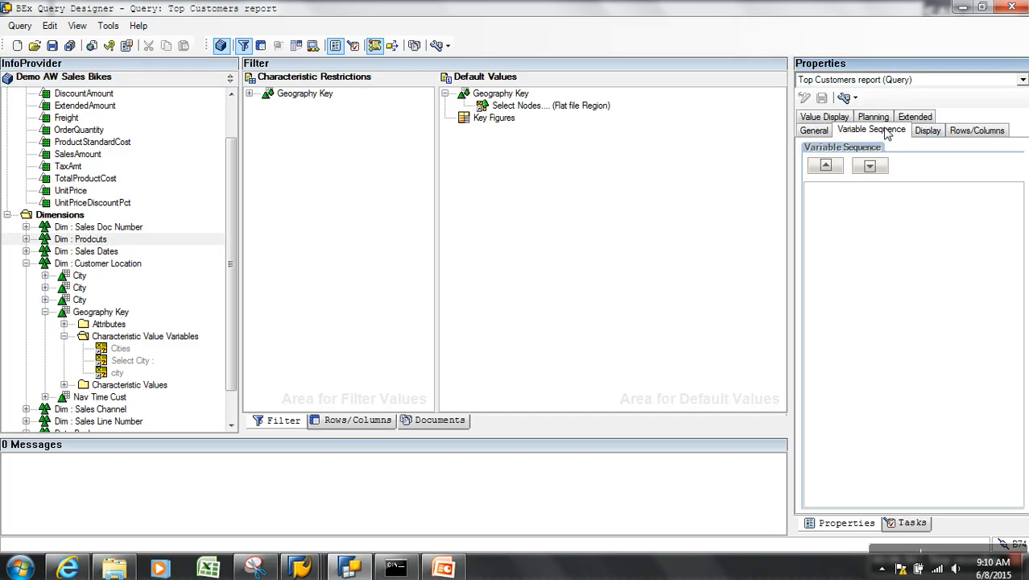
Remove the 'Select Nodes....' variable from the default values and Geography Key from the characteristic restrictions.
{"action": "left_click", "coordinate": [553, 109]}
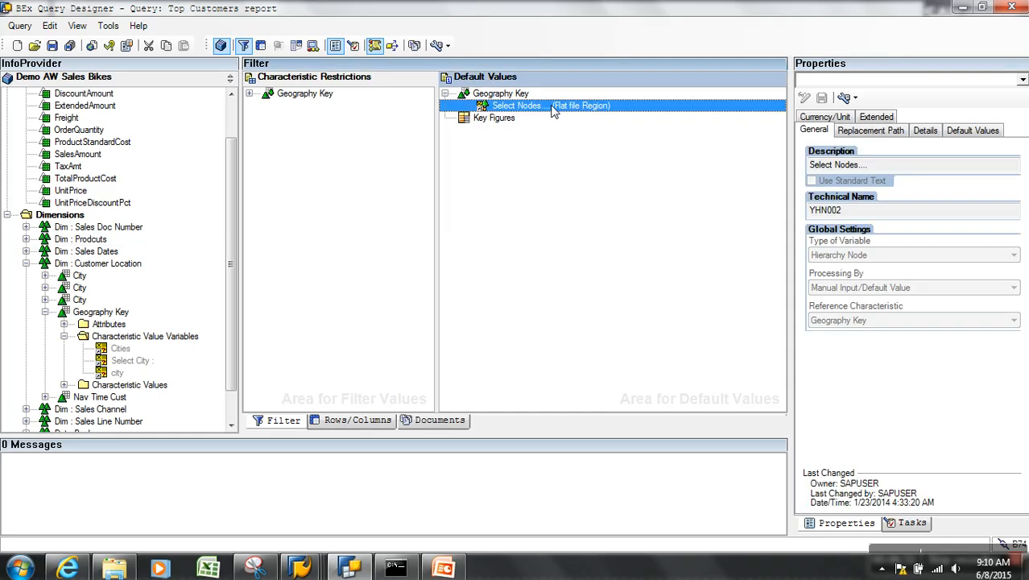
{"action": "left_click_drag", "start_coordinate": [531, 109], "coordinate": [105, 173]}
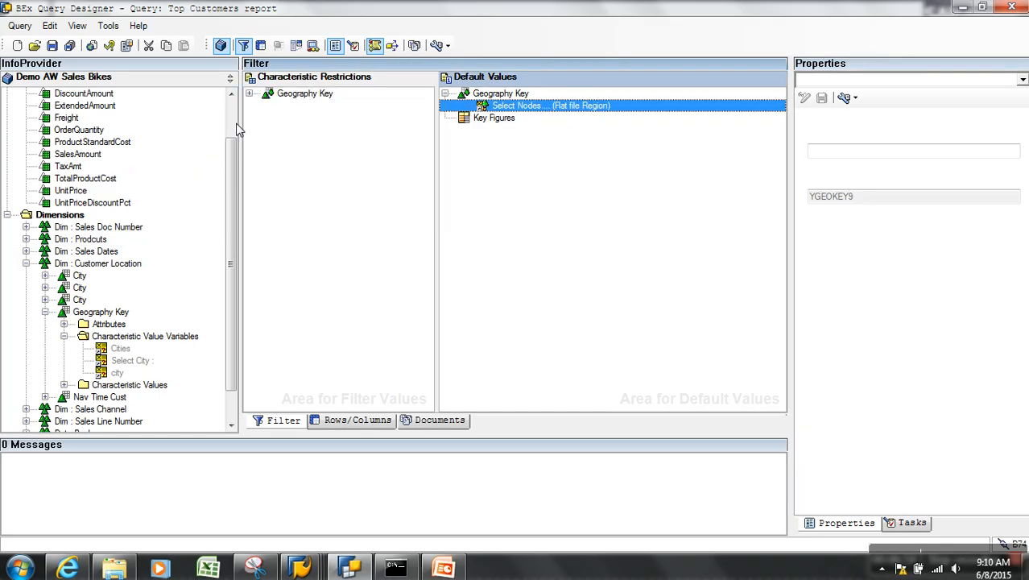
{"action": "left_click_drag", "start_coordinate": [289, 102], "coordinate": [190, 139]}
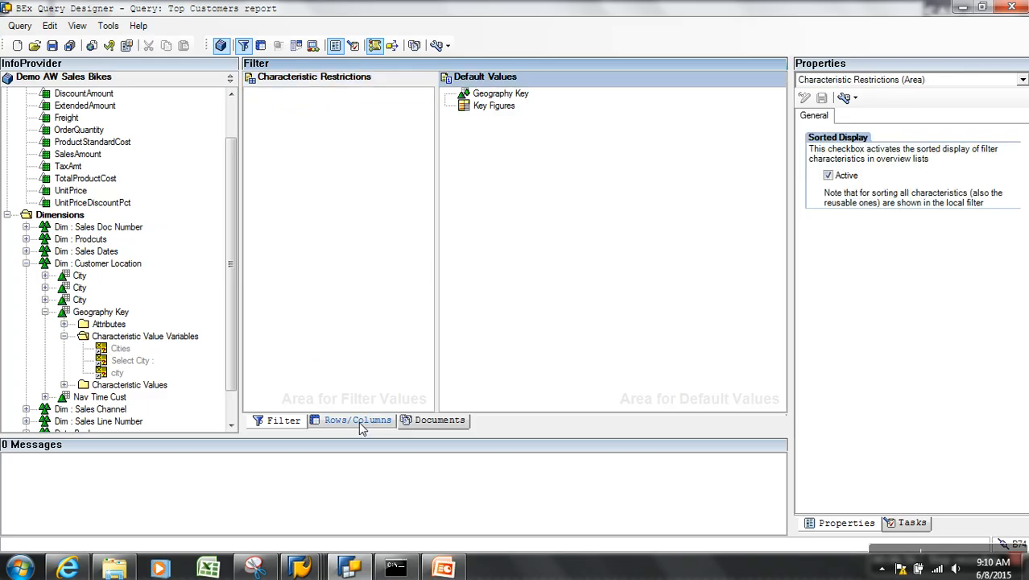
Check the hierarchy selected for Geography Key in the rows and save the query.
{"action": "left_click", "coordinate": [384, 420]}
{"action": "left_click", "coordinate": [315, 259]}
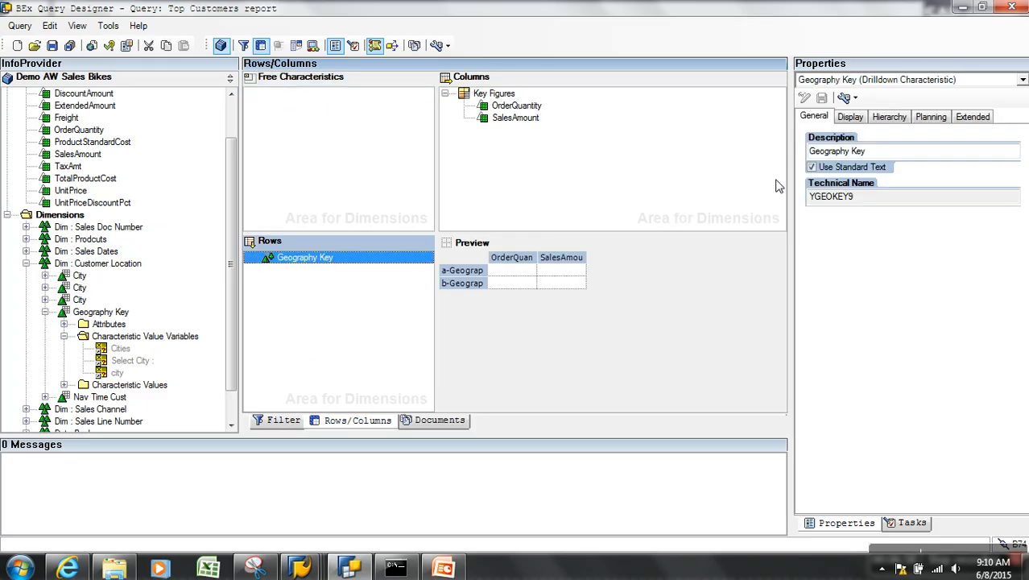
{"action": "left_click", "coordinate": [891, 119]}
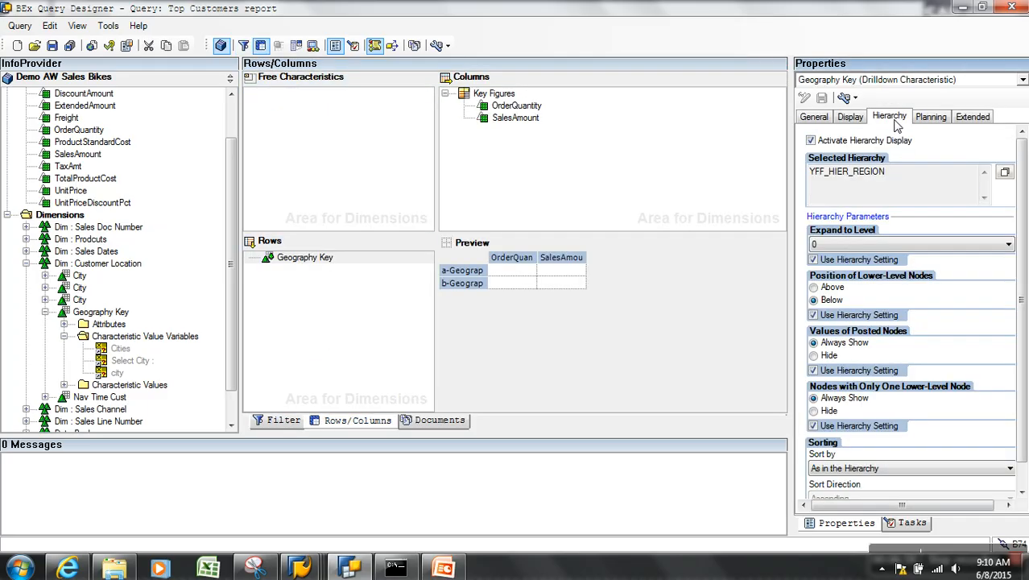
{"action": "left_click", "coordinate": [1001, 174]}
{"action": "left_click", "coordinate": [516, 315]}
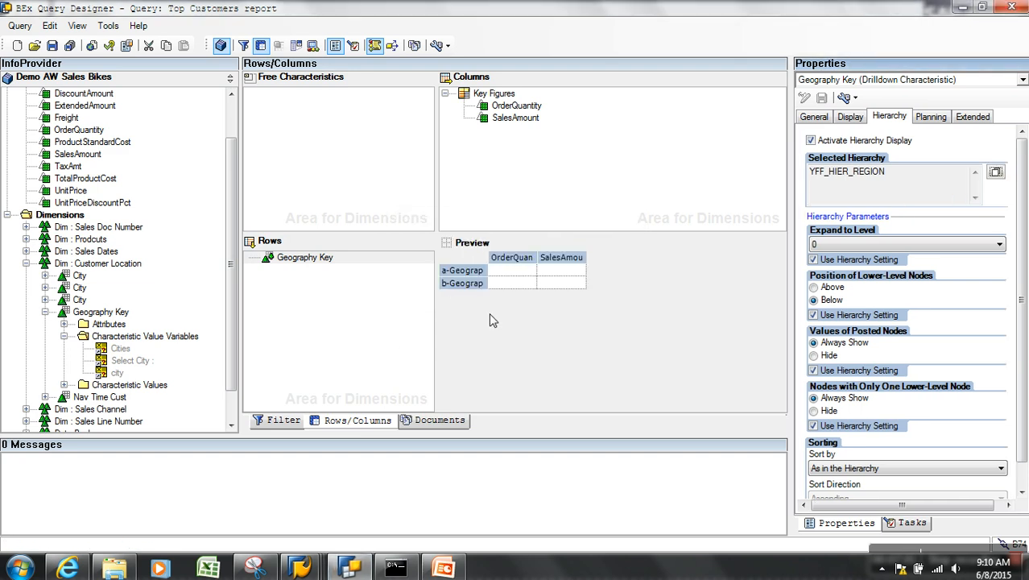
{"action": "left_click", "coordinate": [52, 46]}
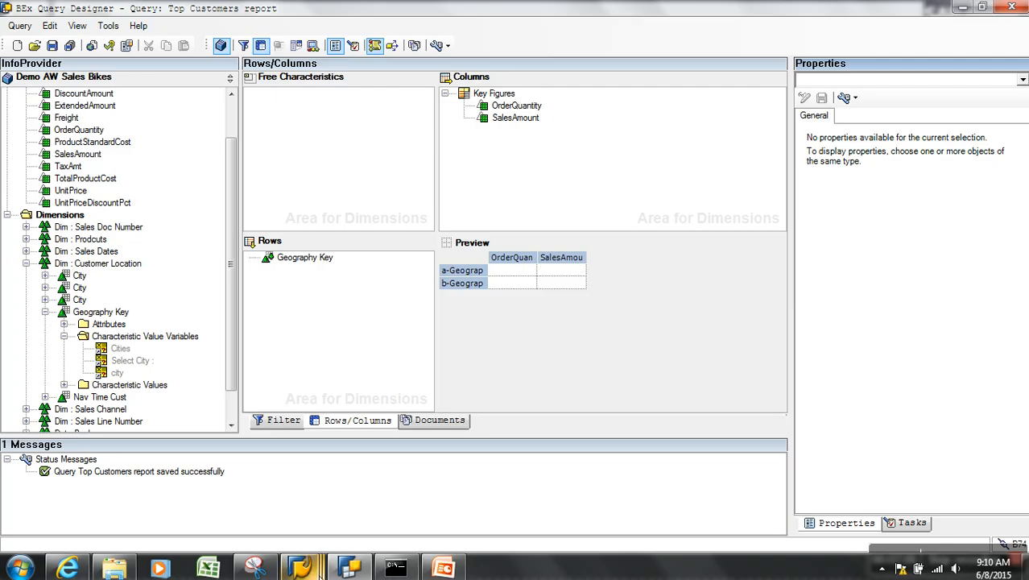
Switch to SAP's Query Monitor, leave the failed query output and execute query ZAW_S01/ZAW_S01_B_Q0001 again.
{"action": "mouse_move", "coordinate": [318, 568]}
{"action": "left_click", "coordinate": [427, 495]}
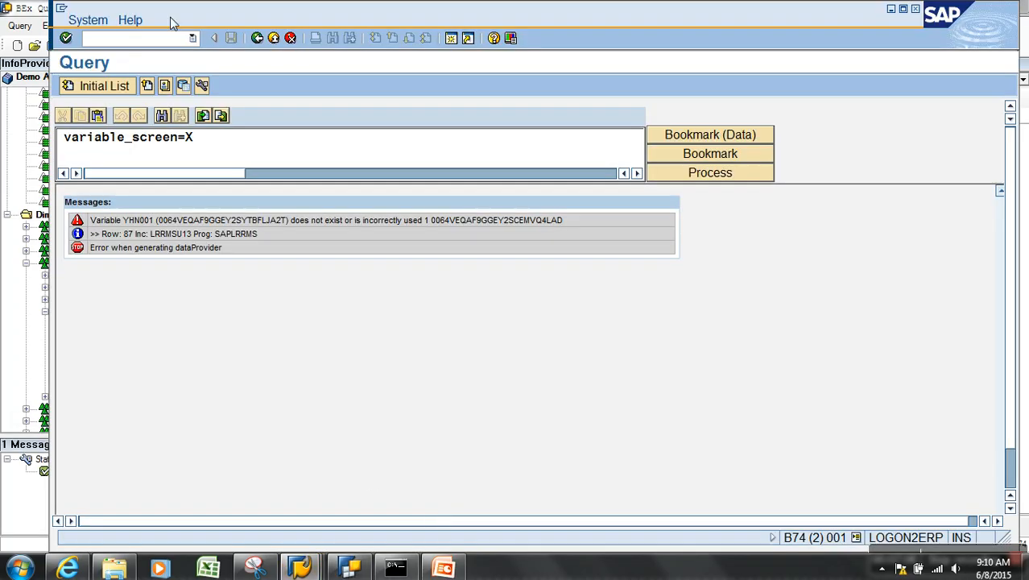
{"action": "left_click", "coordinate": [257, 38]}
{"action": "mouse_move", "coordinate": [299, 567]}
{"action": "left_click", "coordinate": [498, 519]}
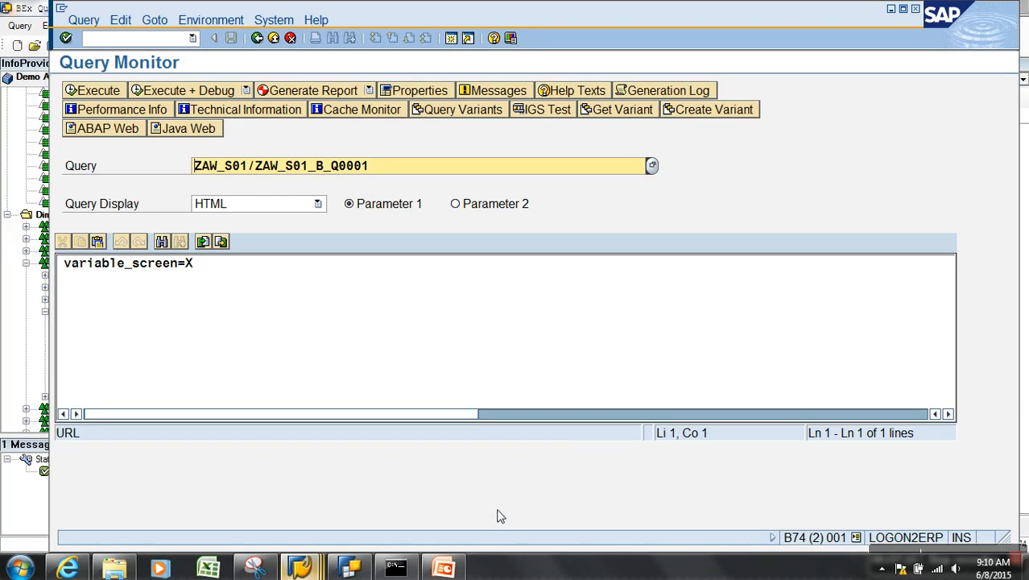
{"action": "left_click", "coordinate": [97, 94]}
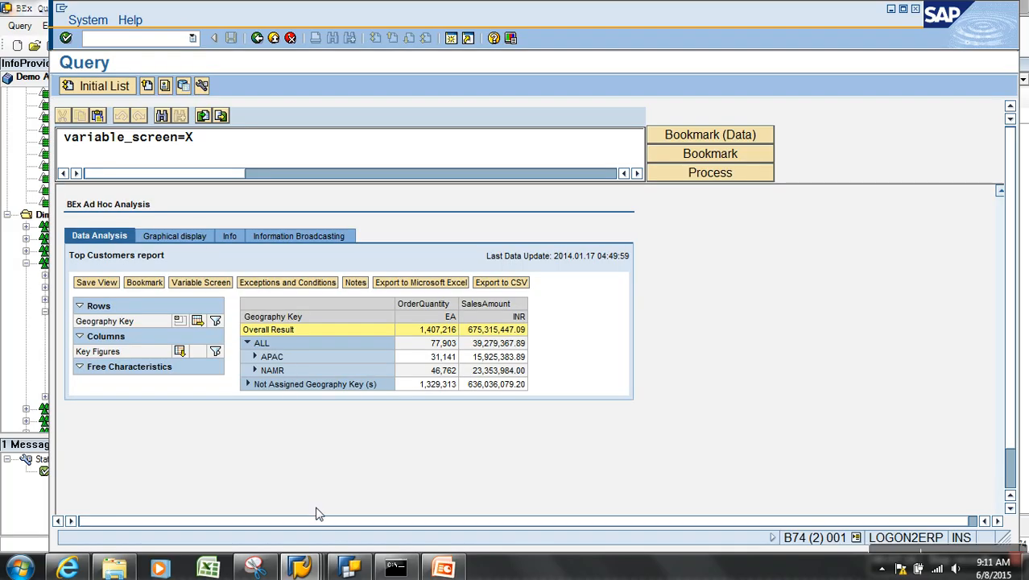
In the Query Designer, create a hierarchy node variable for Geography Key's default values with description 'ztest node Selection' and technical name YHN003.
{"action": "left_click", "coordinate": [354, 568]}
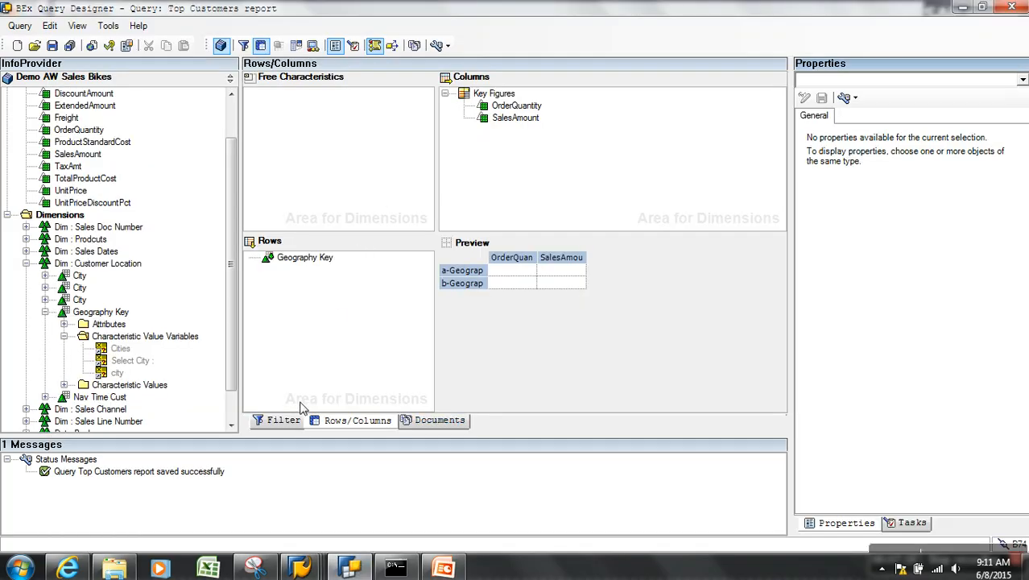
{"action": "left_click", "coordinate": [283, 422]}
{"action": "right_click", "coordinate": [498, 95]}
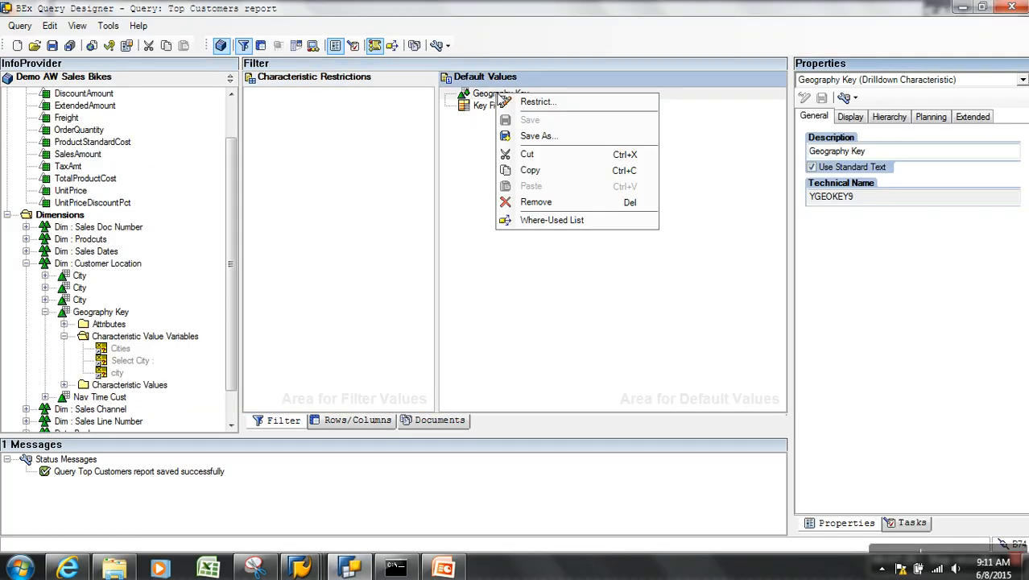
{"action": "left_click", "coordinate": [534, 103]}
{"action": "left_click", "coordinate": [503, 164]}
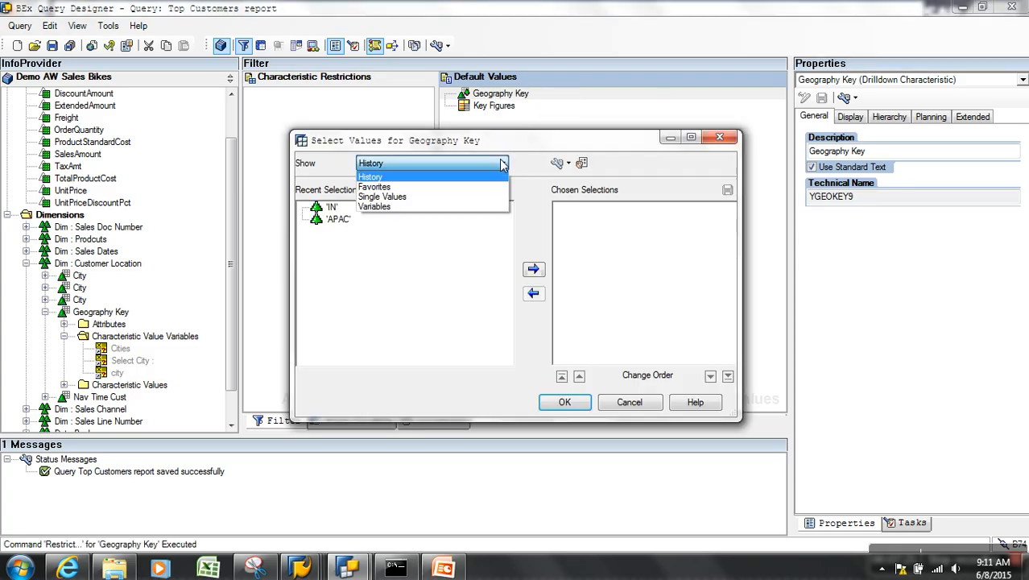
{"action": "left_click", "coordinate": [373, 207]}
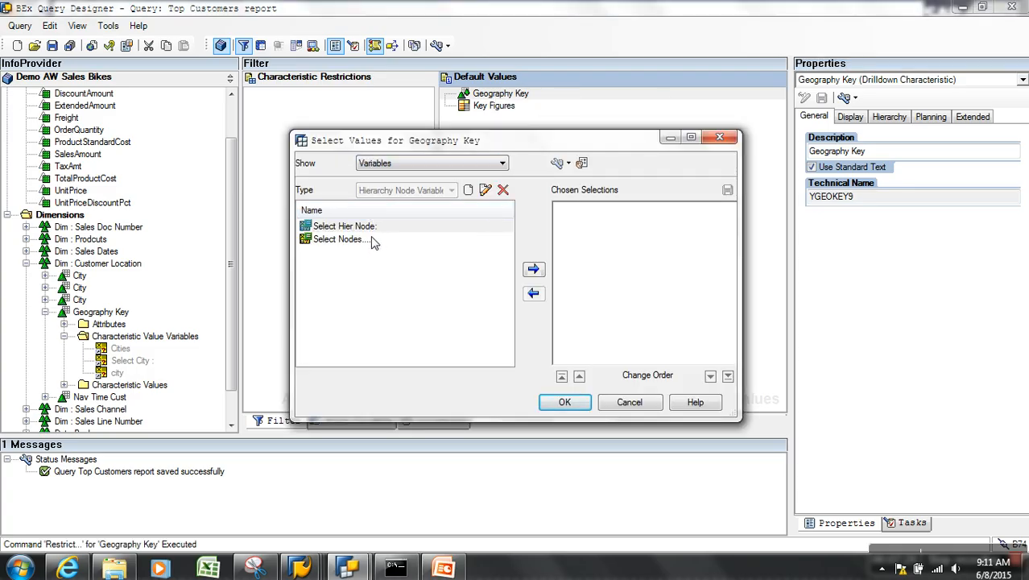
{"action": "left_click", "coordinate": [467, 191]}
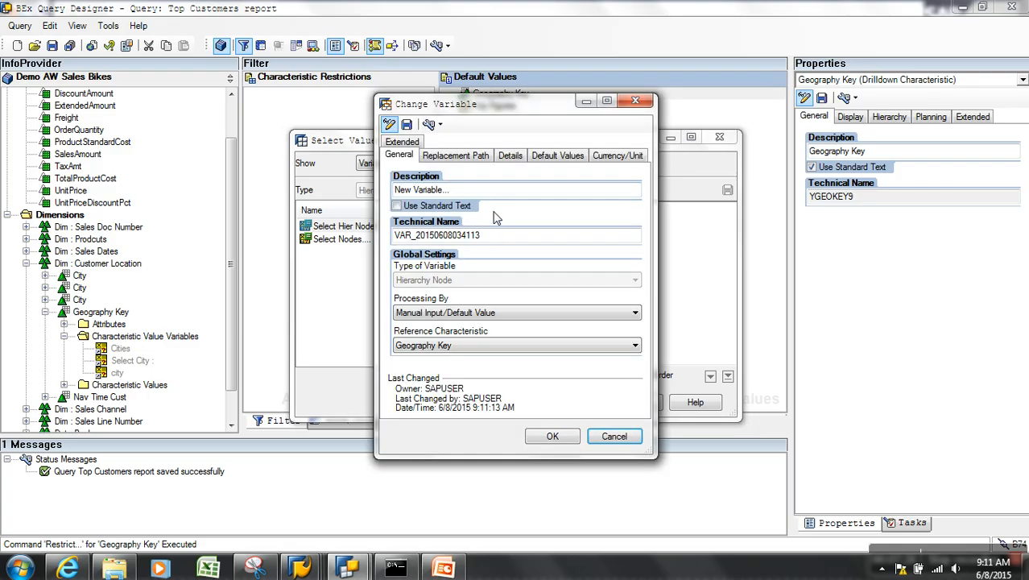
{"action": "type", "text": "ztest node Selection"}
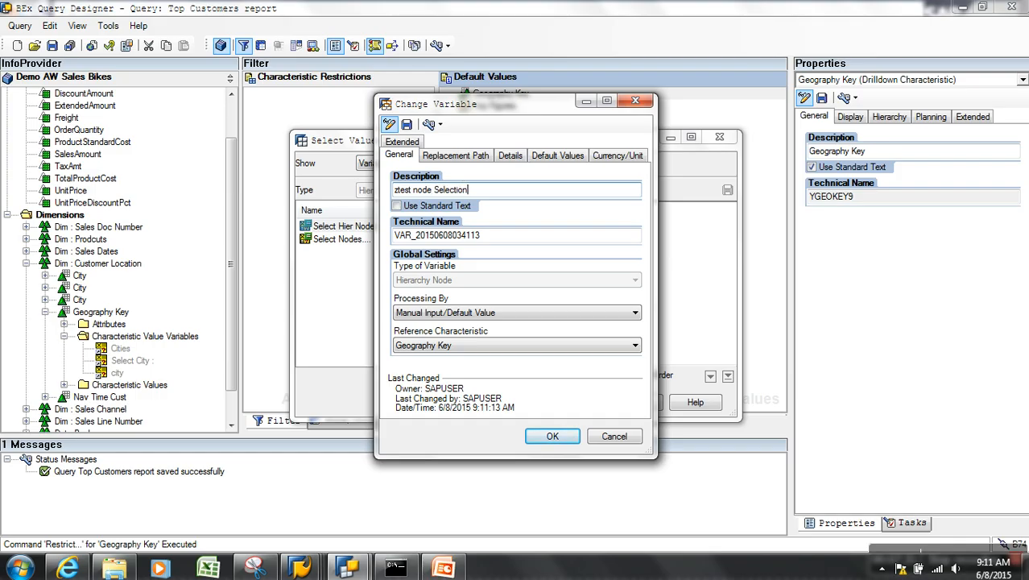
{"action": "left_click_drag", "start_coordinate": [519, 239], "coordinate": [303, 249]}
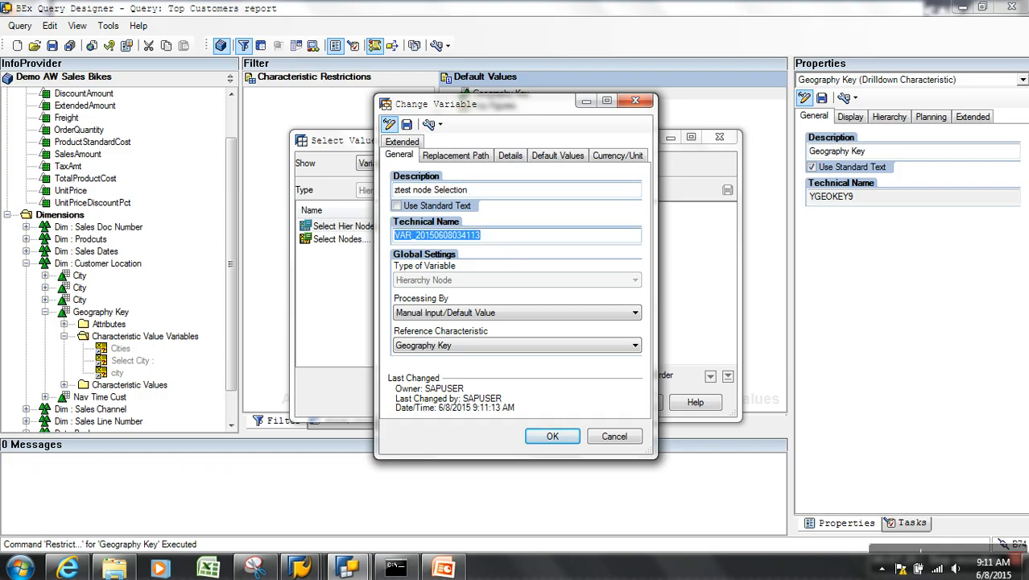
{"action": "type", "text": "YHN003"}
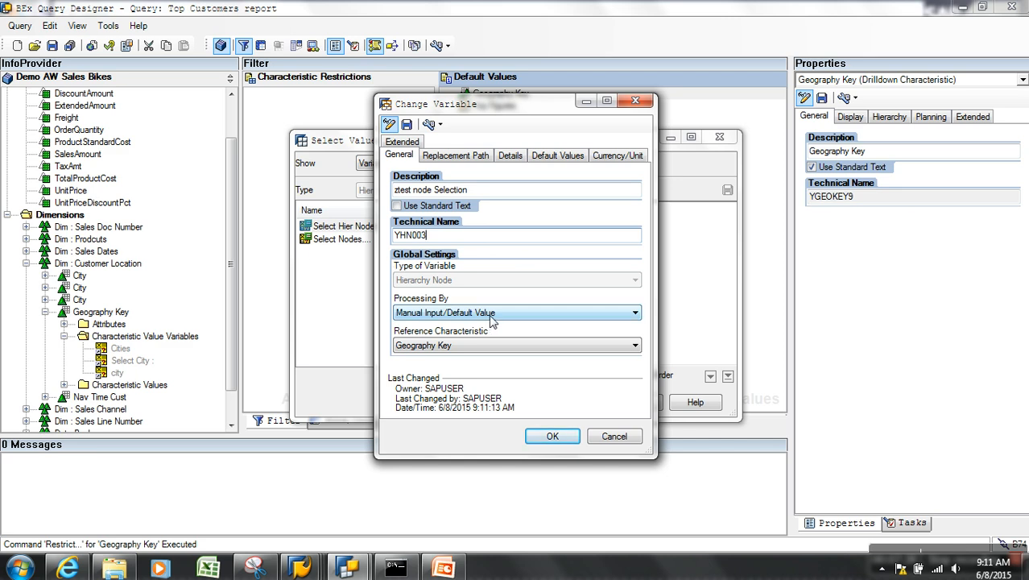
{"action": "left_click", "coordinate": [502, 345]}
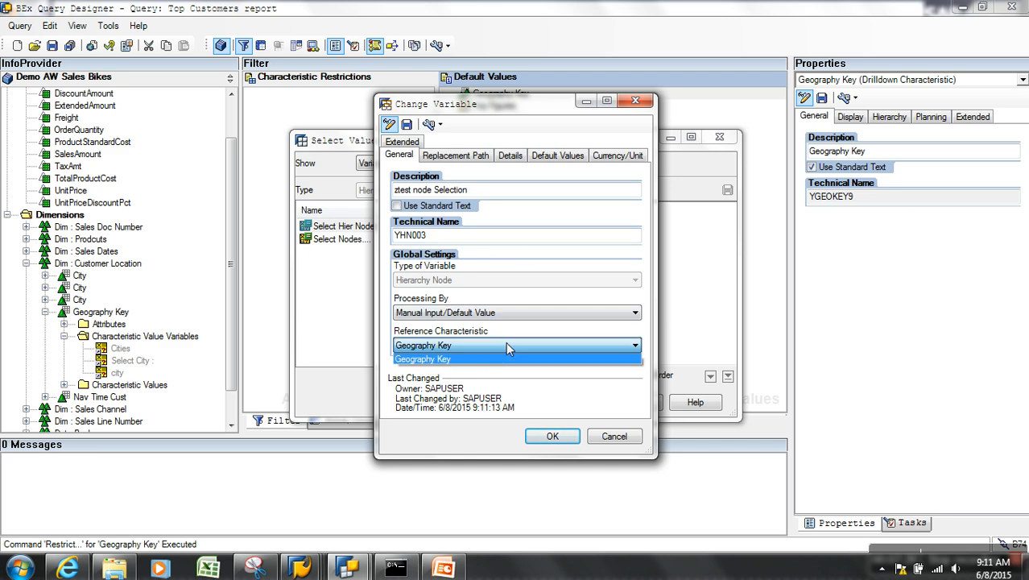
{"action": "left_click", "coordinate": [541, 259]}
Make the new variable represent several single values.
{"action": "left_click", "coordinate": [471, 158]}
{"action": "left_click", "coordinate": [509, 157]}
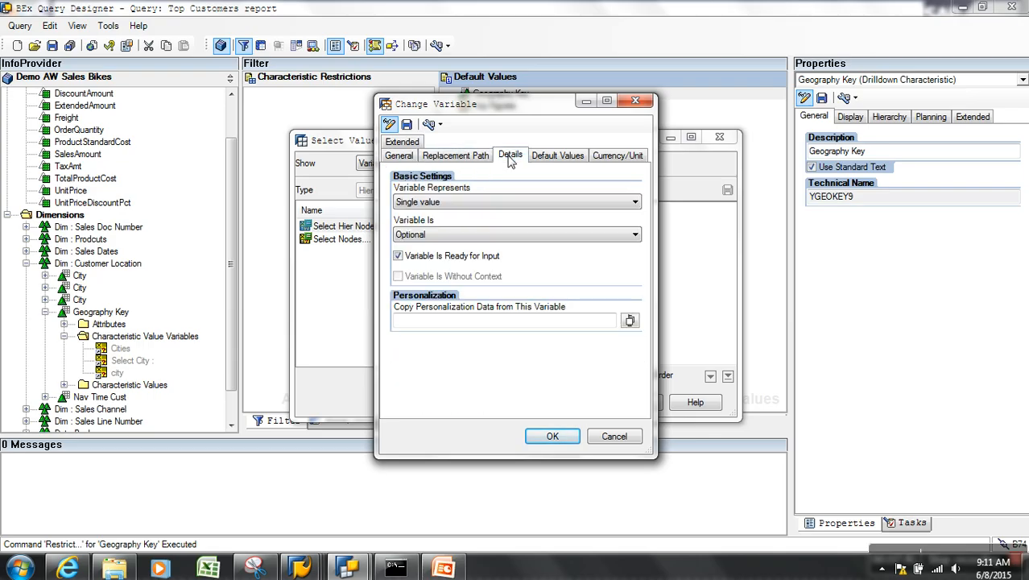
{"action": "left_click", "coordinate": [514, 201]}
{"action": "left_click", "coordinate": [487, 224]}
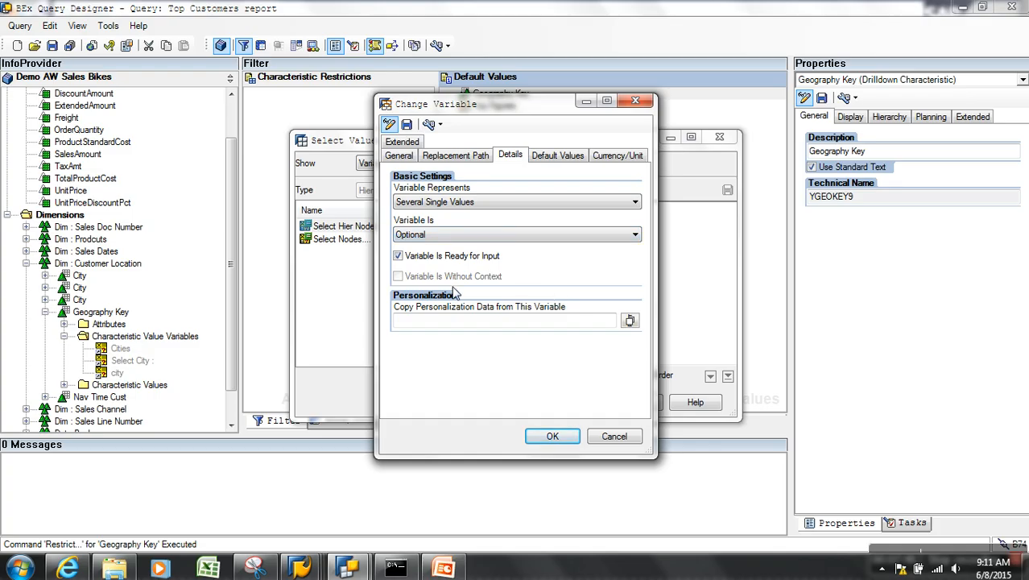
Set the 'APAC' hierarchy node as the new variable's default value.
{"action": "left_click", "coordinate": [559, 156]}
{"action": "left_click", "coordinate": [584, 194]}
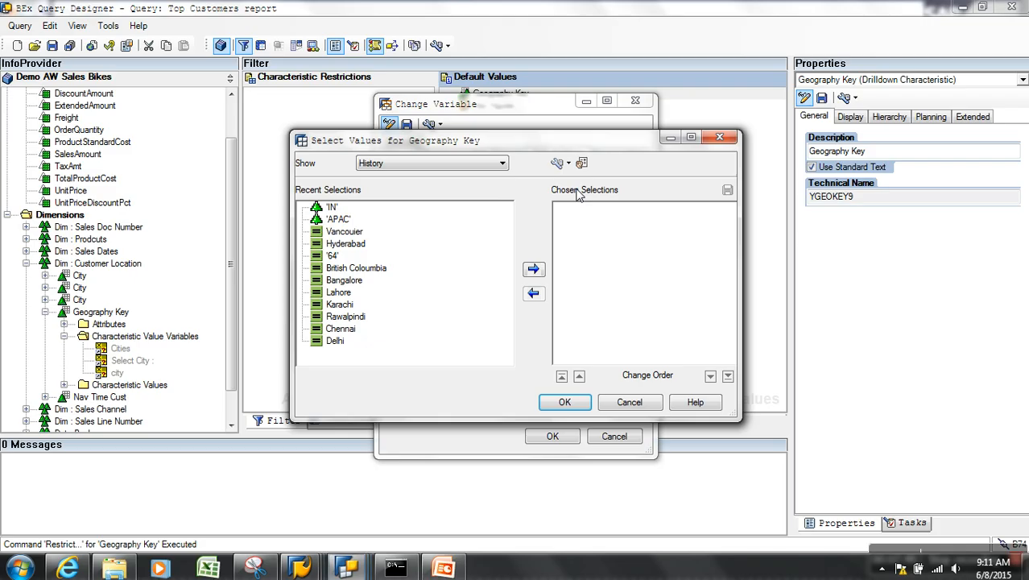
{"action": "left_click", "coordinate": [350, 220]}
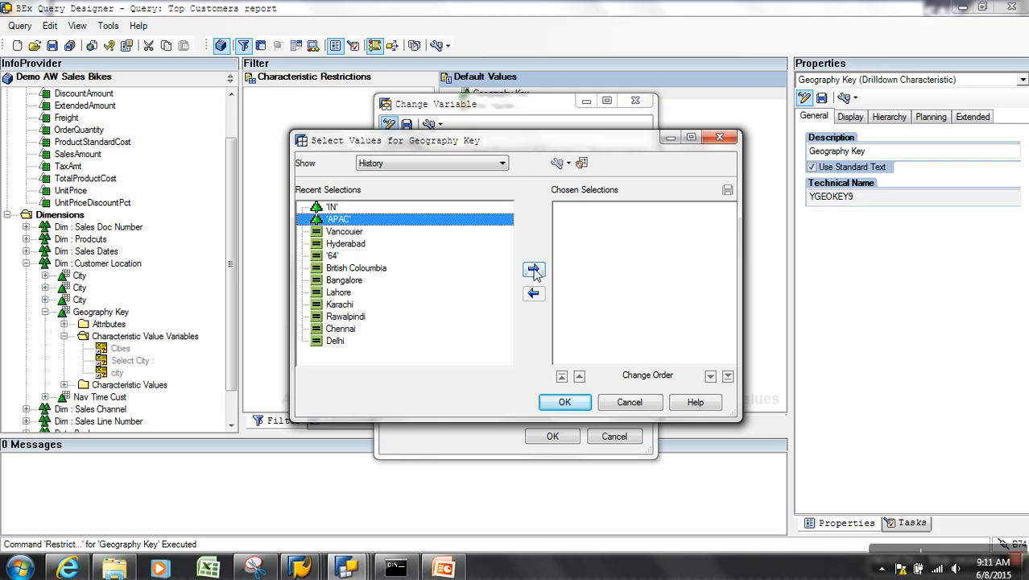
{"action": "left_click", "coordinate": [533, 270]}
{"action": "left_click", "coordinate": [564, 402]}
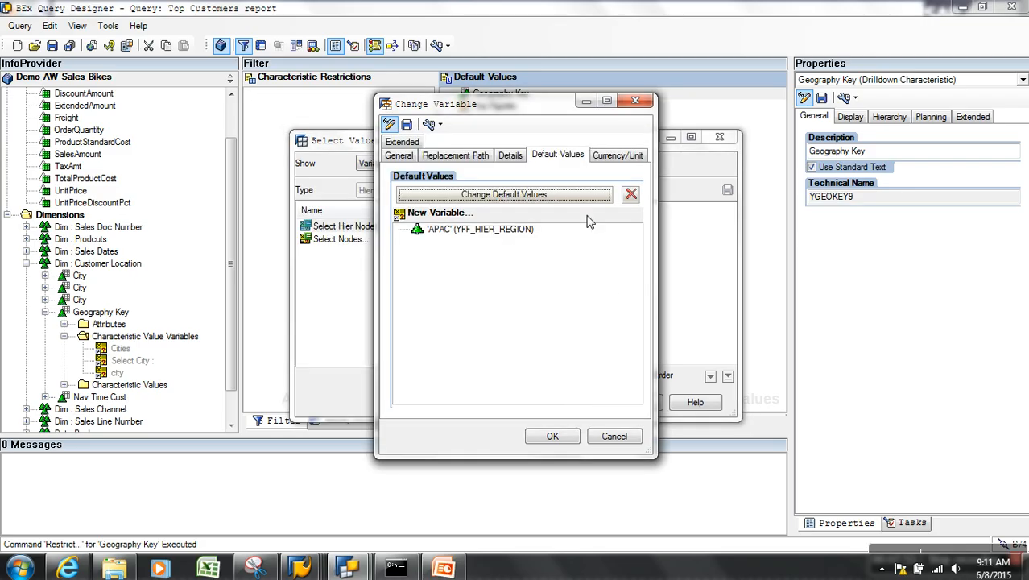
Save the variable as 'ztest node Selection' with technical name YHN003 and close its definition.
{"action": "left_click", "coordinate": [614, 157]}
{"action": "left_click", "coordinate": [399, 143]}
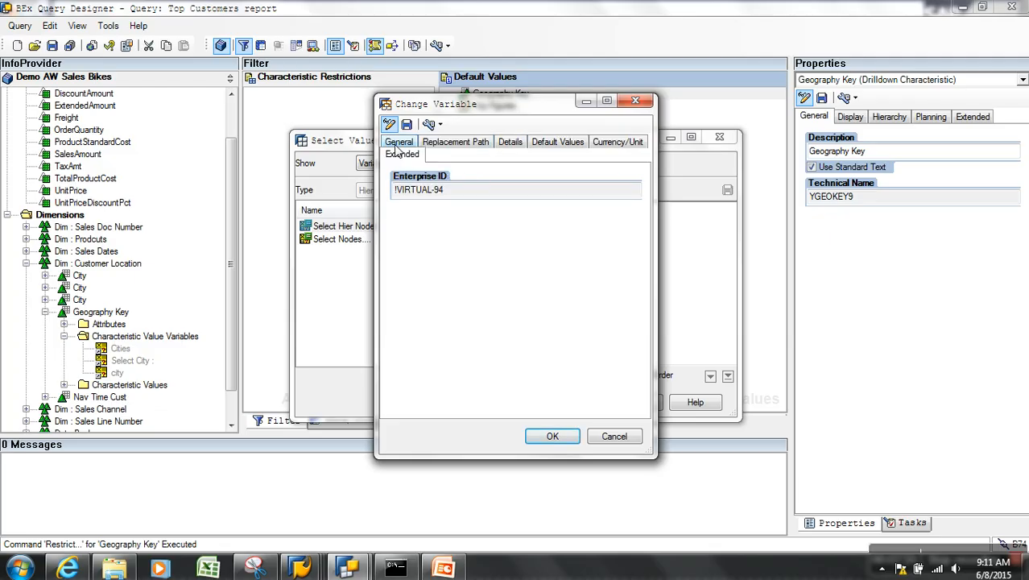
{"action": "left_click", "coordinate": [406, 124]}
{"action": "left_click", "coordinate": [527, 323]}
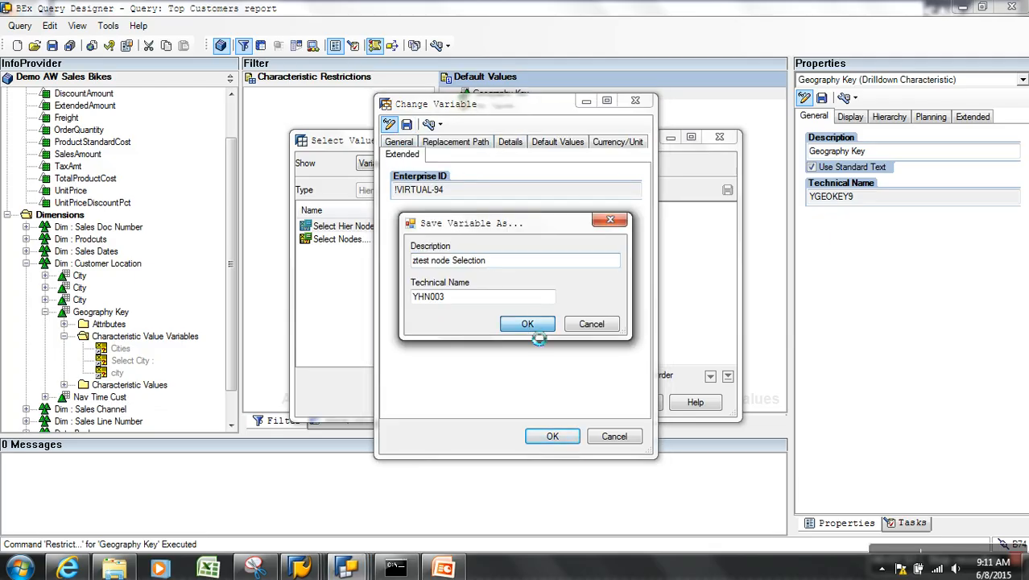
{"action": "left_click", "coordinate": [552, 436]}
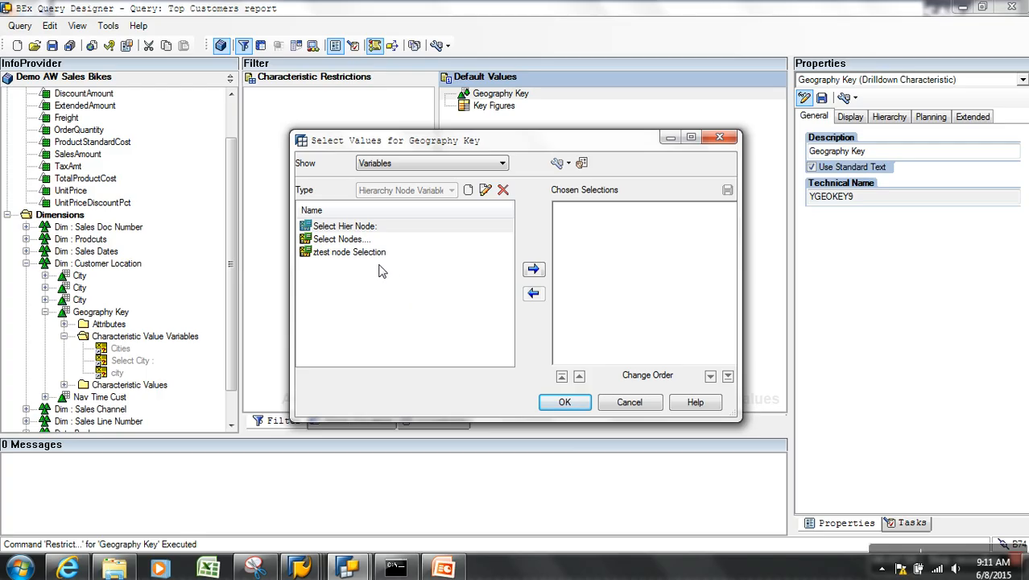
Restrict Geography Key in the default values with the 'ztest node Selection' variable.
{"action": "left_click", "coordinate": [387, 252]}
{"action": "left_click", "coordinate": [532, 272]}
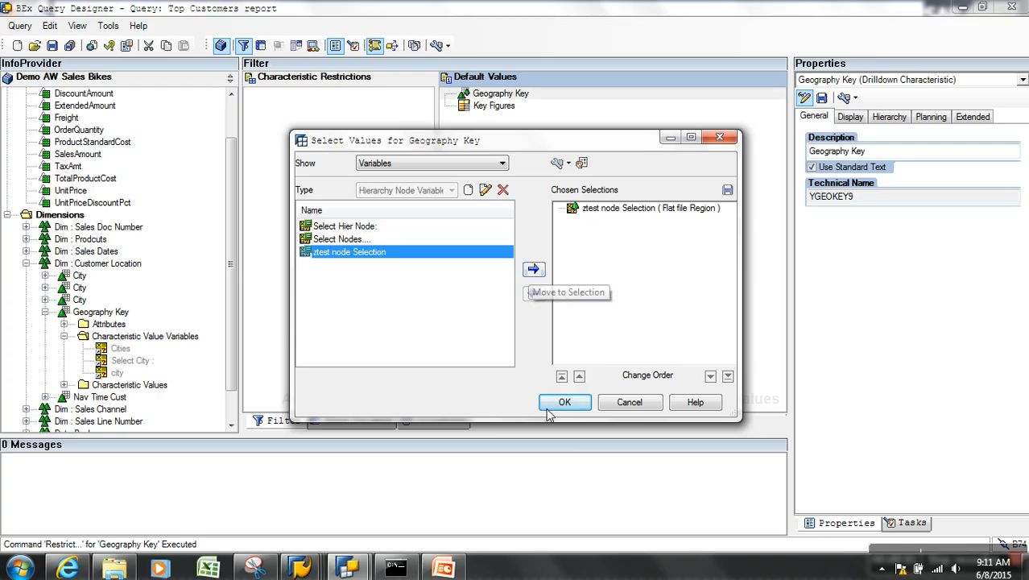
{"action": "left_click", "coordinate": [564, 402]}
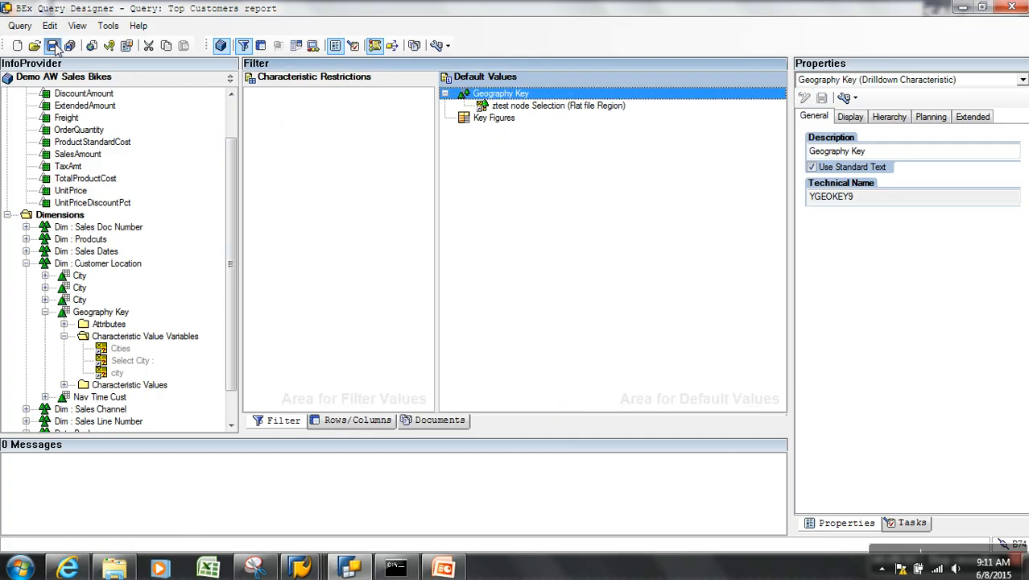
Try to save the query, decline saving it with errors, and remove 'ztest node Selection' from Geography Key's default values.
{"action": "left_click", "coordinate": [53, 46]}
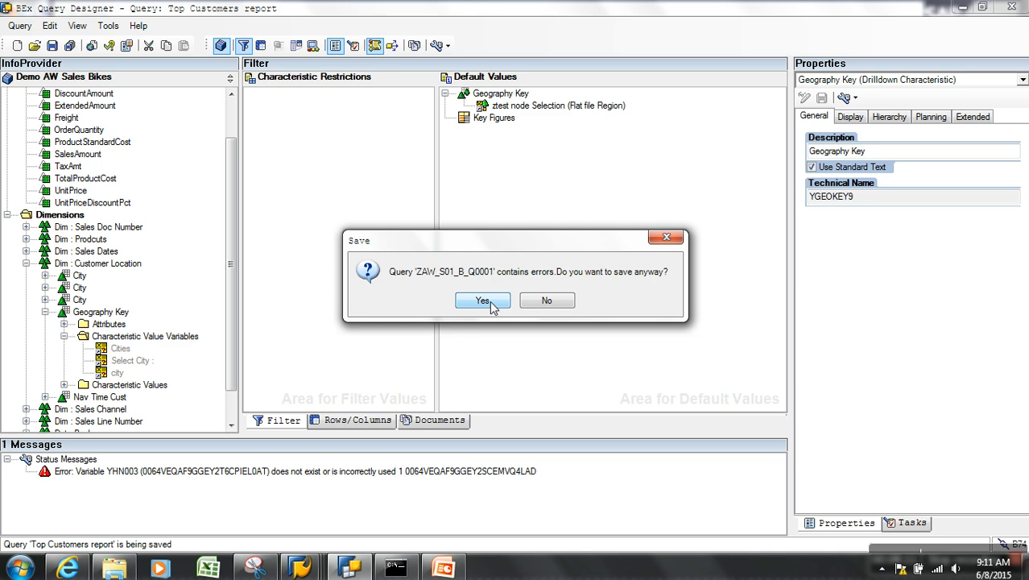
{"action": "left_click", "coordinate": [546, 300]}
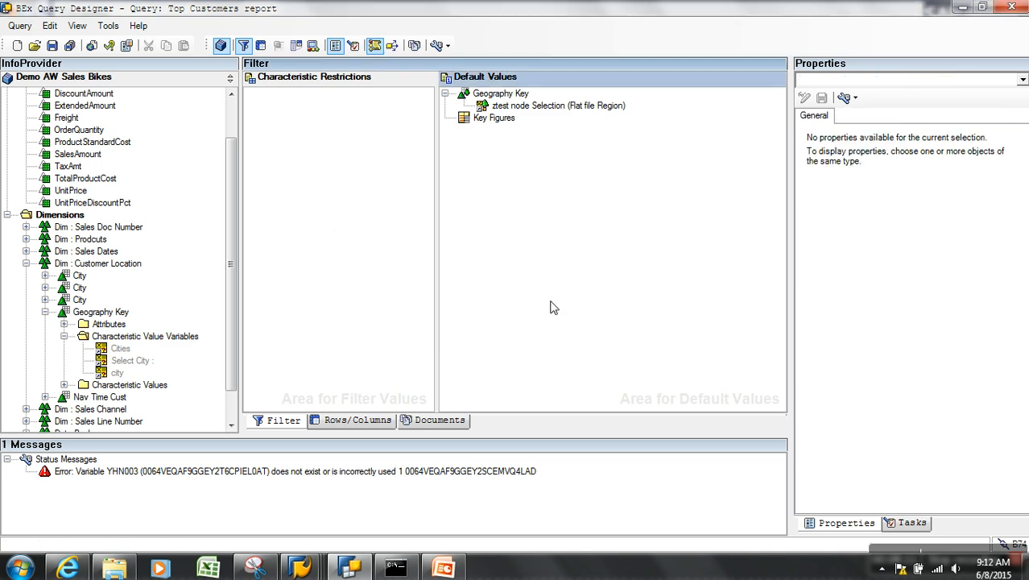
{"action": "right_click", "coordinate": [520, 107]}
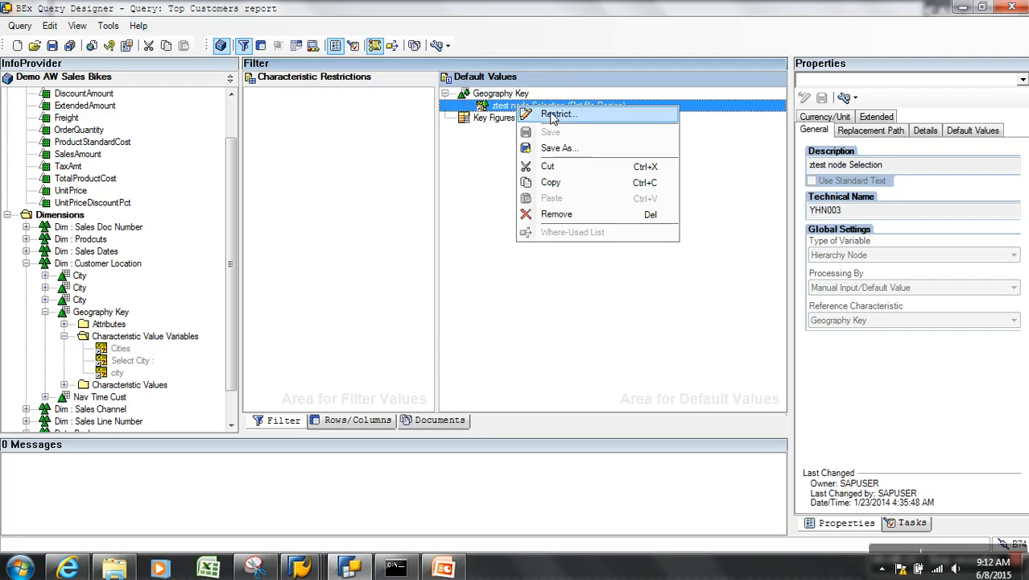
{"action": "left_click", "coordinate": [555, 214]}
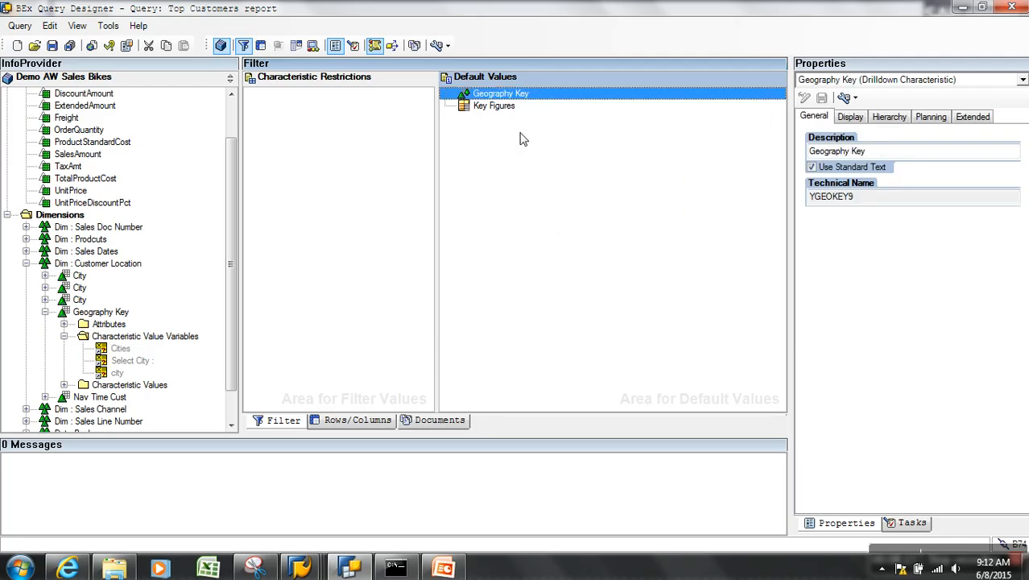
Create another hierarchy node variable for restricting Geography Key, with description 'zxcsgf' and technical name YHNE01.
{"action": "right_click", "coordinate": [508, 94]}
{"action": "left_click", "coordinate": [550, 103]}
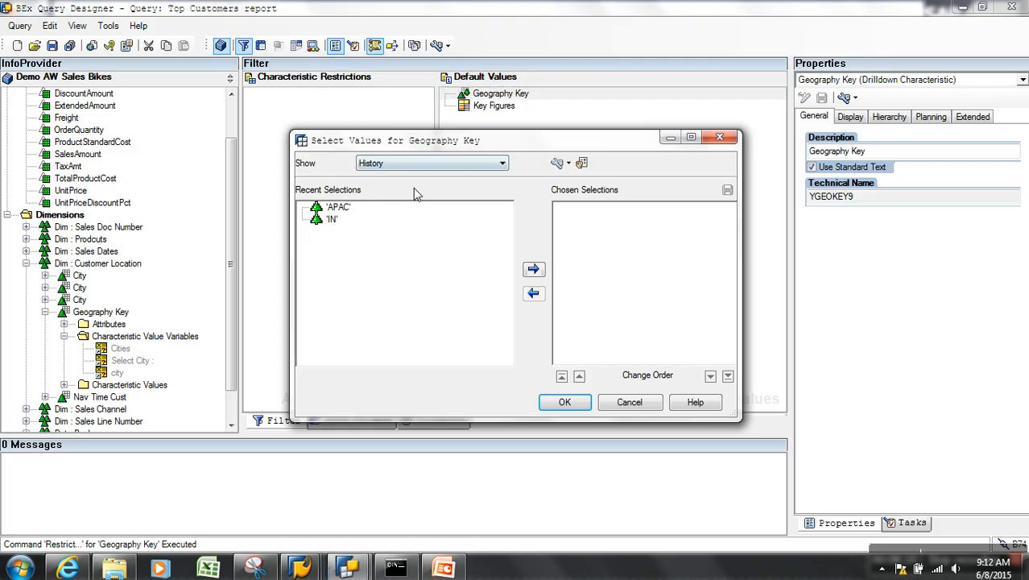
{"action": "left_click", "coordinate": [421, 165]}
{"action": "left_click", "coordinate": [395, 208]}
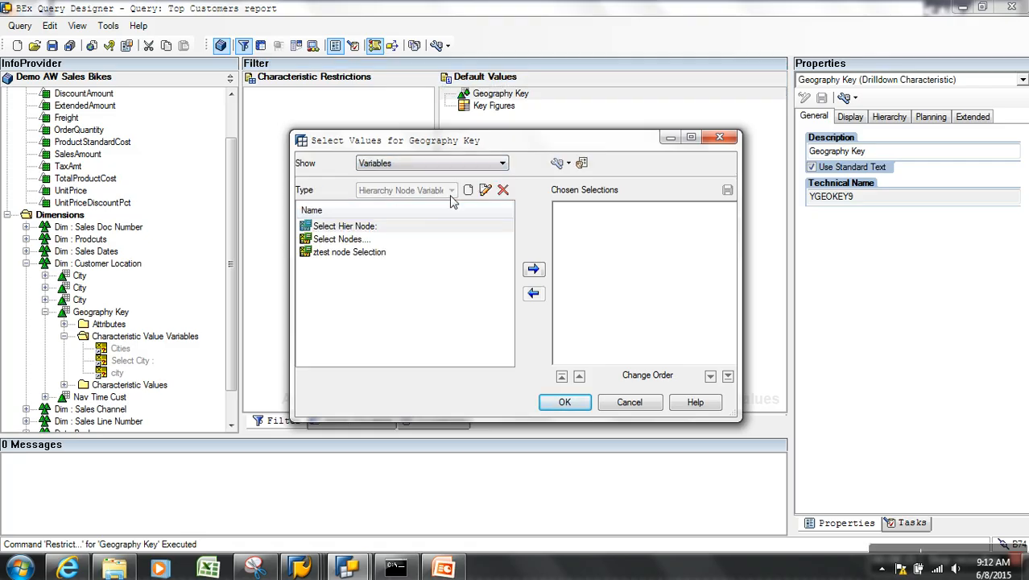
{"action": "left_click", "coordinate": [471, 194]}
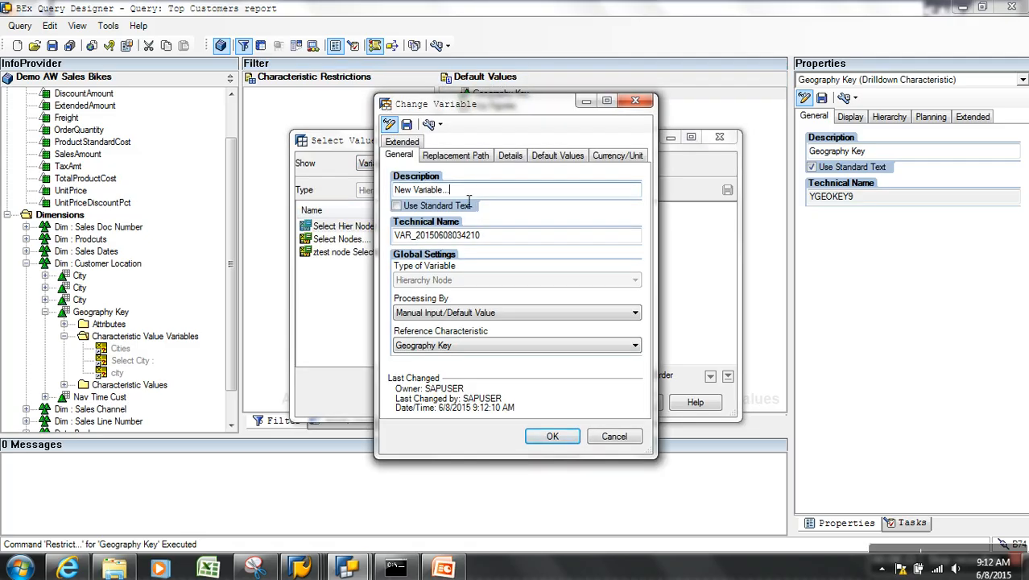
{"action": "type", "text": "zxcsgf"}
{"action": "key", "text": "Tab"}
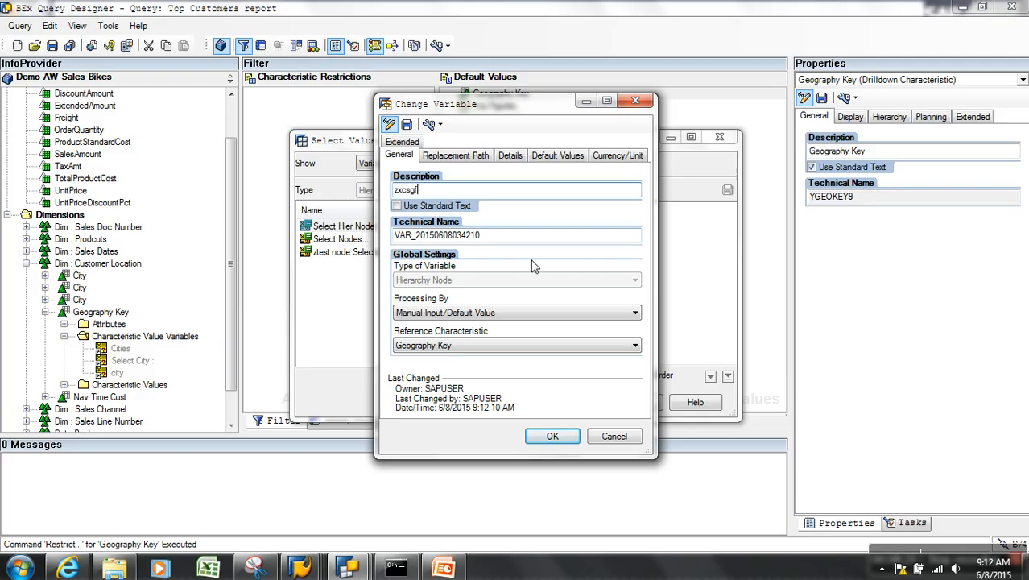
{"action": "type", "text": "YHNE01"}
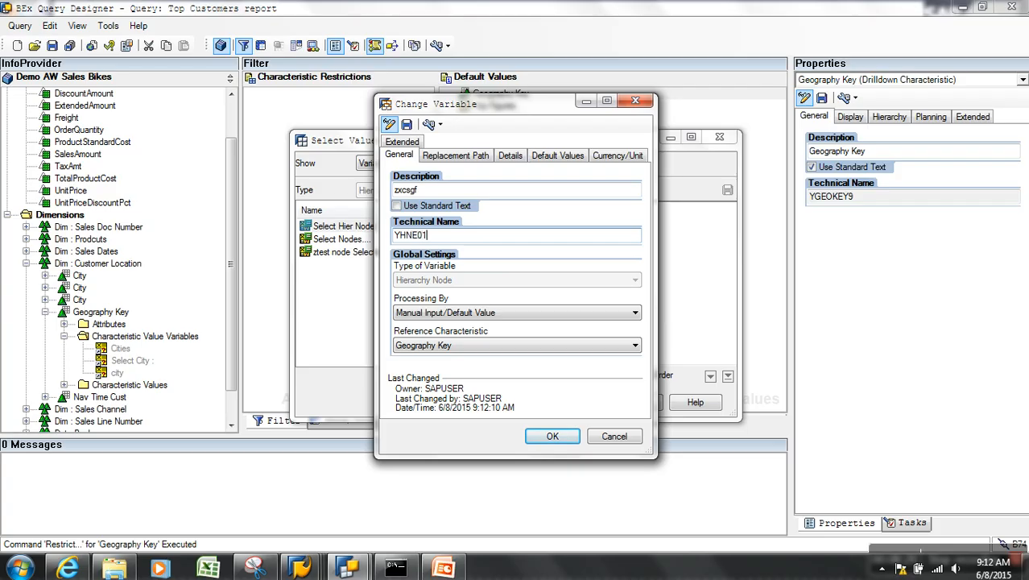
Set the 'zxcsgf' variable's processing type to Customer Exit and save the variable.
{"action": "left_click", "coordinate": [477, 312]}
{"action": "left_click", "coordinate": [437, 337]}
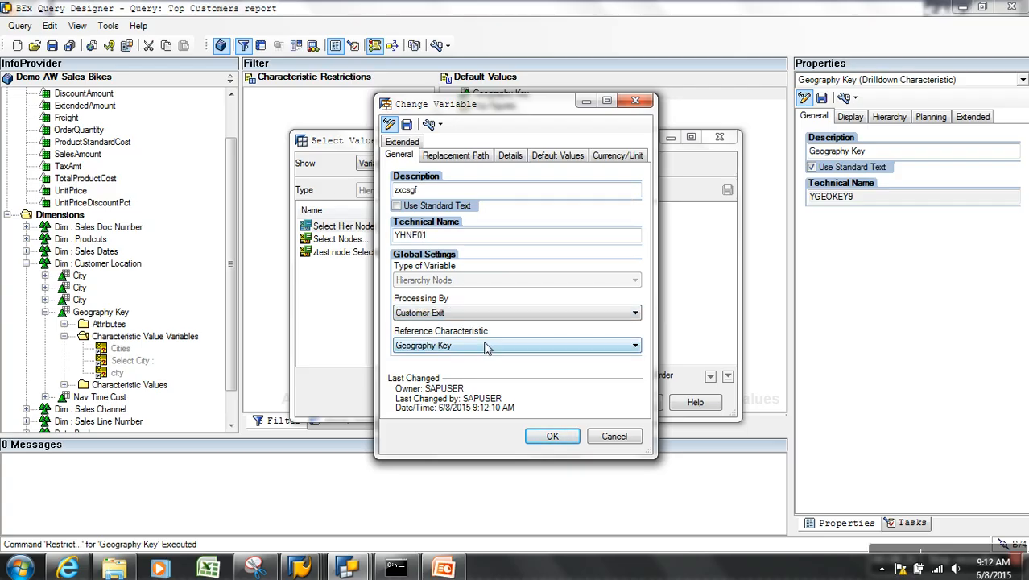
{"action": "left_click", "coordinate": [511, 156]}
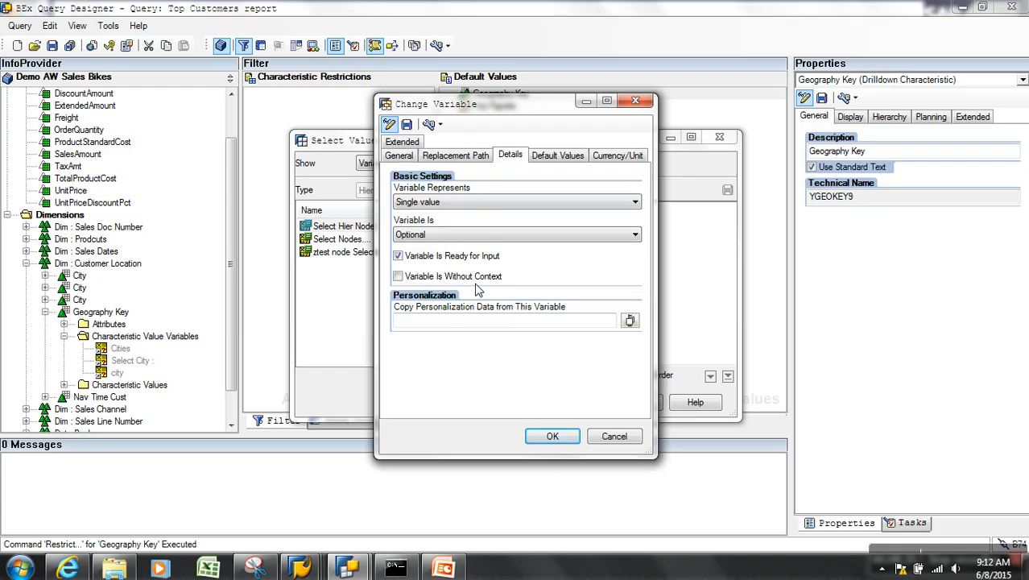
{"action": "left_click", "coordinate": [406, 125]}
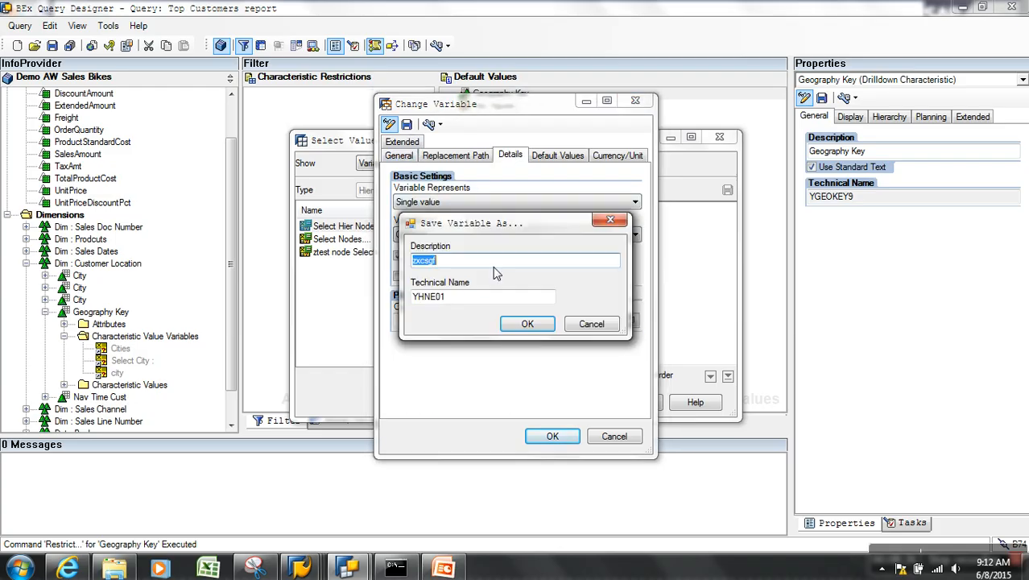
{"action": "left_click", "coordinate": [527, 323]}
{"action": "left_click", "coordinate": [553, 436]}
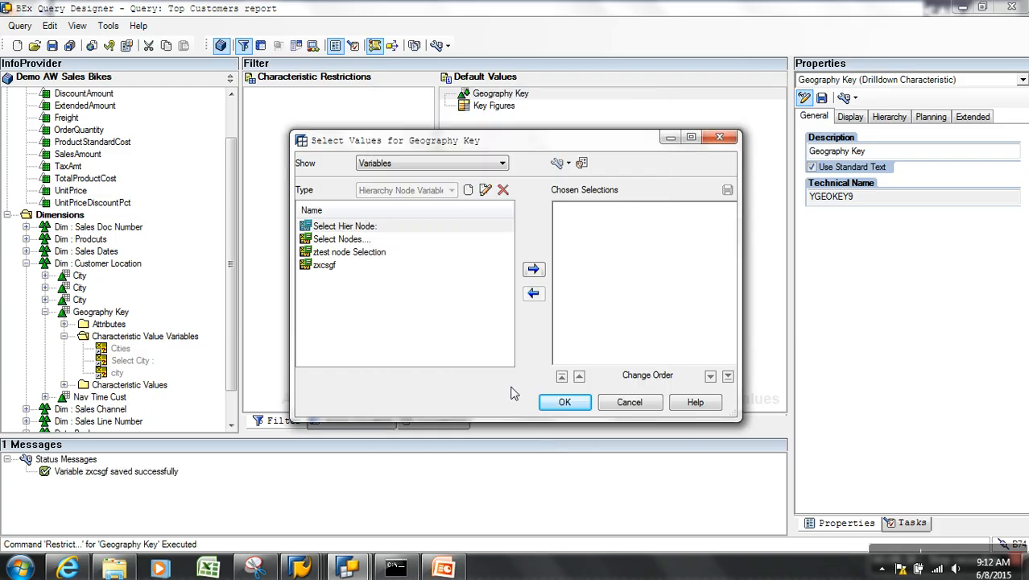
Restrict Geography Key in the default values with the 'zxcsgf' variable, try to save the query, and decline saving it with errors.
{"action": "left_click", "coordinate": [326, 265]}
{"action": "left_click", "coordinate": [533, 269]}
{"action": "left_click", "coordinate": [565, 401]}
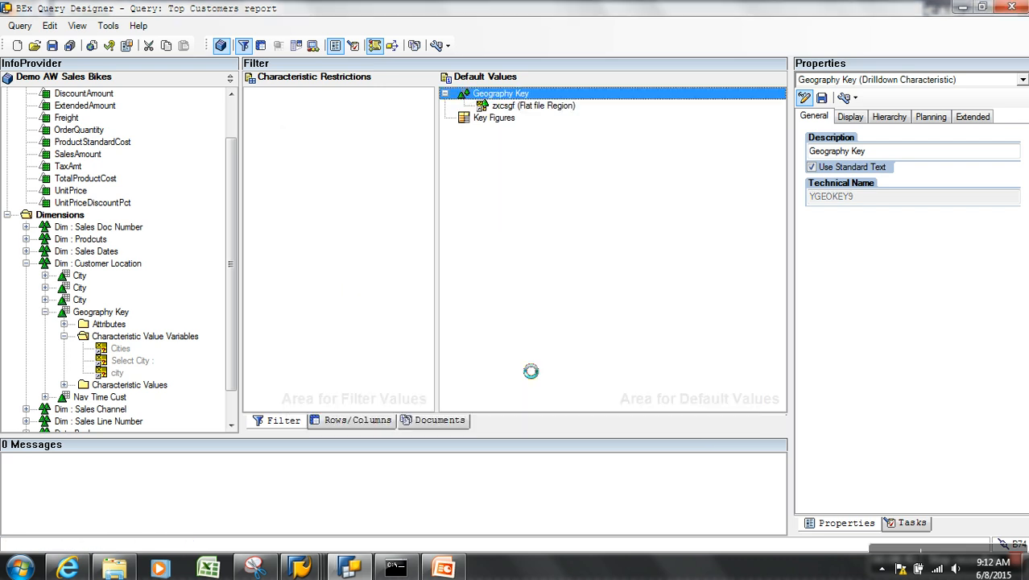
{"action": "left_click", "coordinate": [51, 45]}
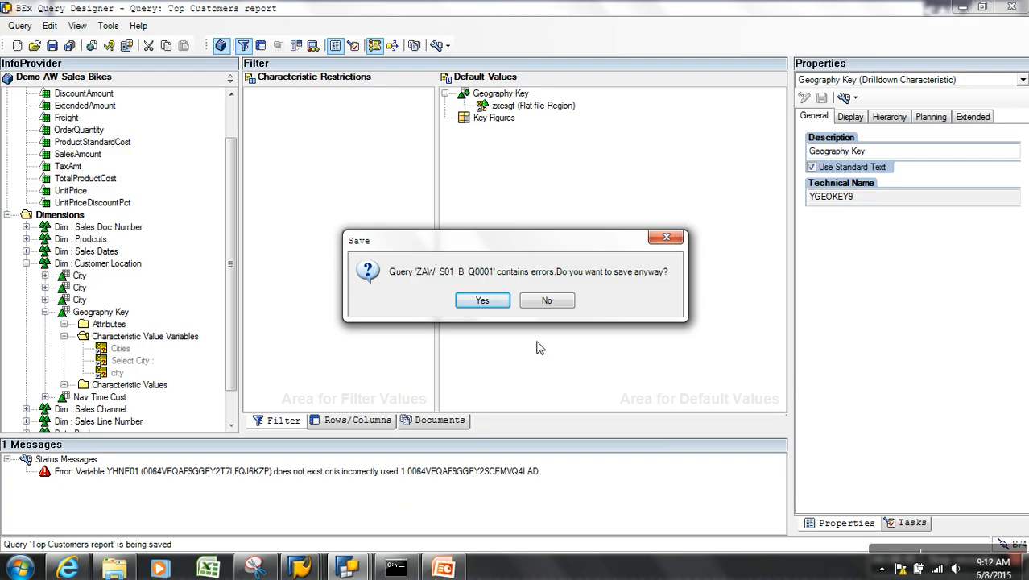
{"action": "left_click", "coordinate": [549, 300]}
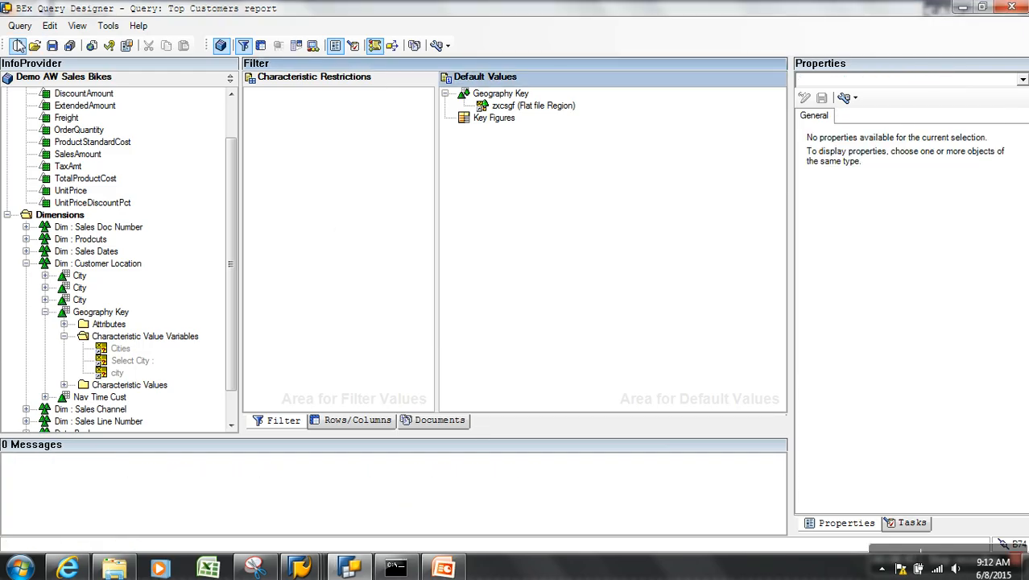
Start a new query on the Demo AW Sales Bikes InfoProvider, found by searching for 'zaw_s01'.
{"action": "left_click", "coordinate": [328, 201]}
{"action": "type", "text": "zaw_"}
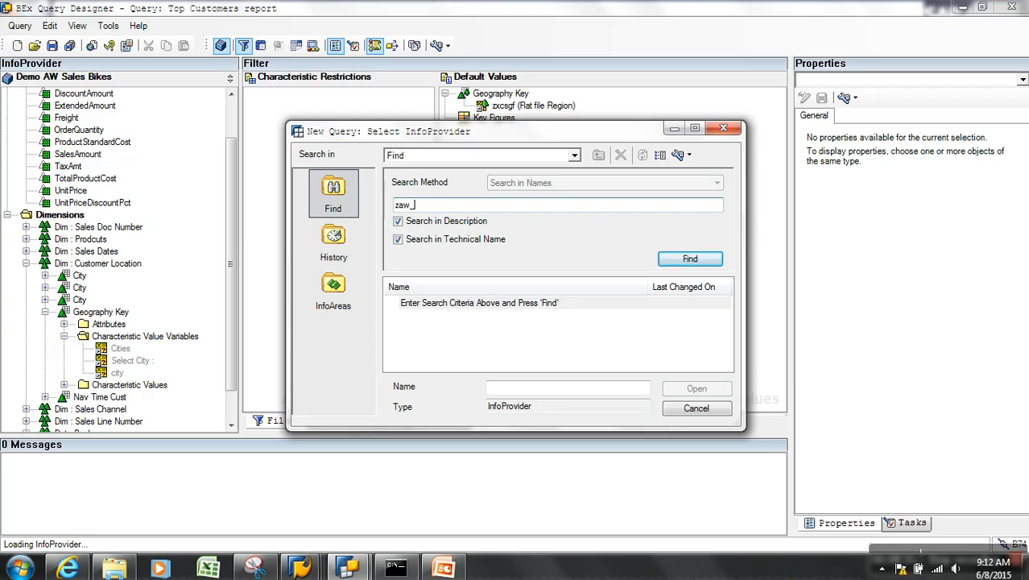
{"action": "key", "text": "Return"}
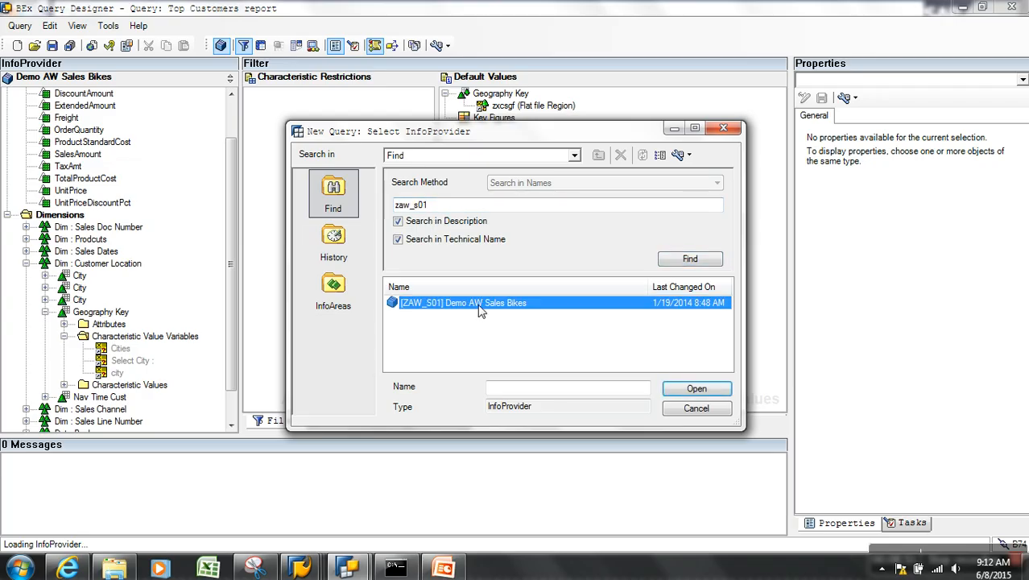
{"action": "double_click", "coordinate": [478, 307]}
{"action": "left_click", "coordinate": [515, 310]}
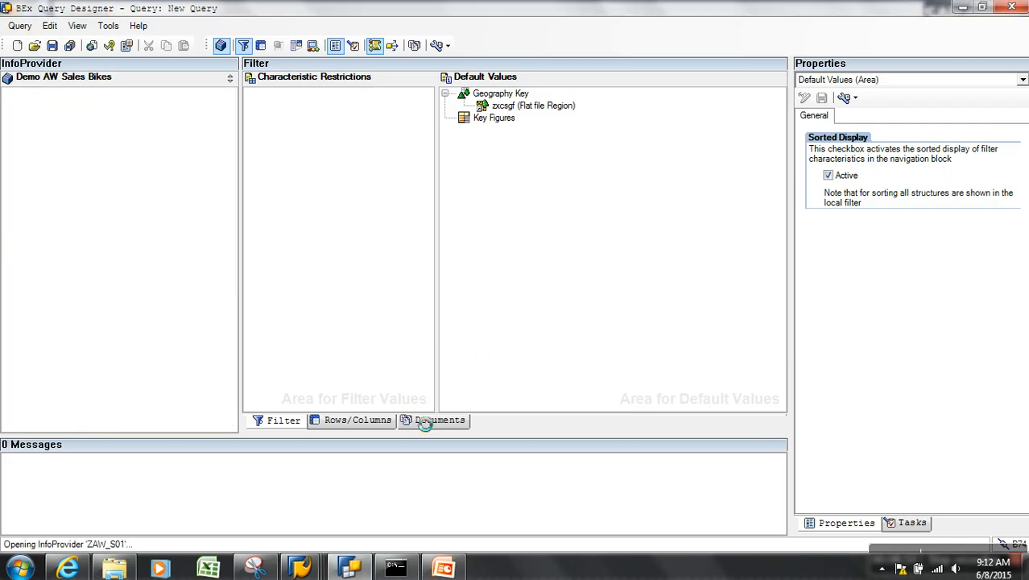
Add Geography Key from the Customer Location dimension to the rows of the new query.
{"action": "left_click", "coordinate": [361, 421]}
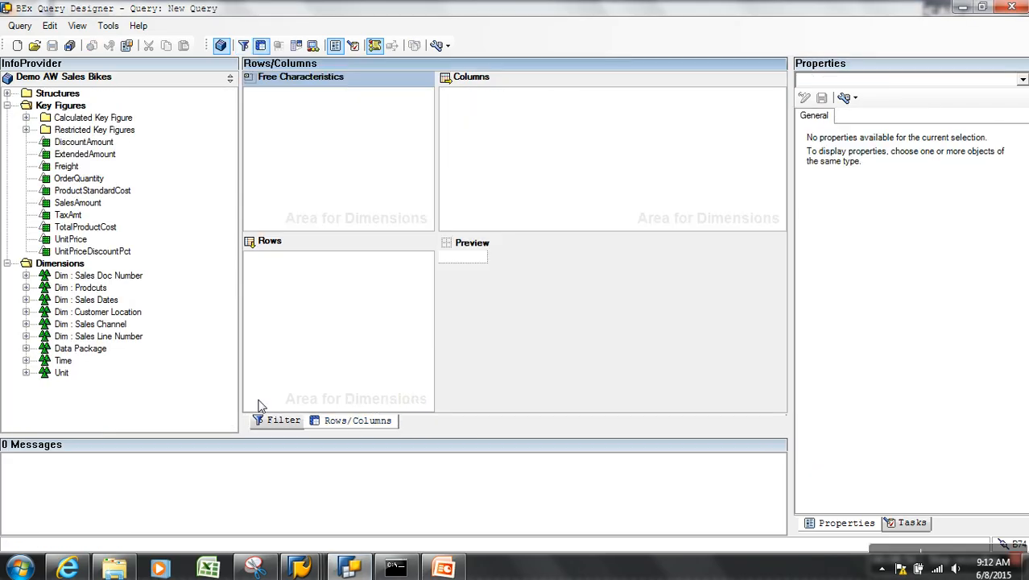
{"action": "left_click", "coordinate": [26, 312]}
{"action": "left_click_drag", "start_coordinate": [107, 362], "coordinate": [302, 278]}
Assign the 'Flat file Region' hierarchy to Geography Key in the rows.
{"action": "left_click", "coordinate": [889, 117]}
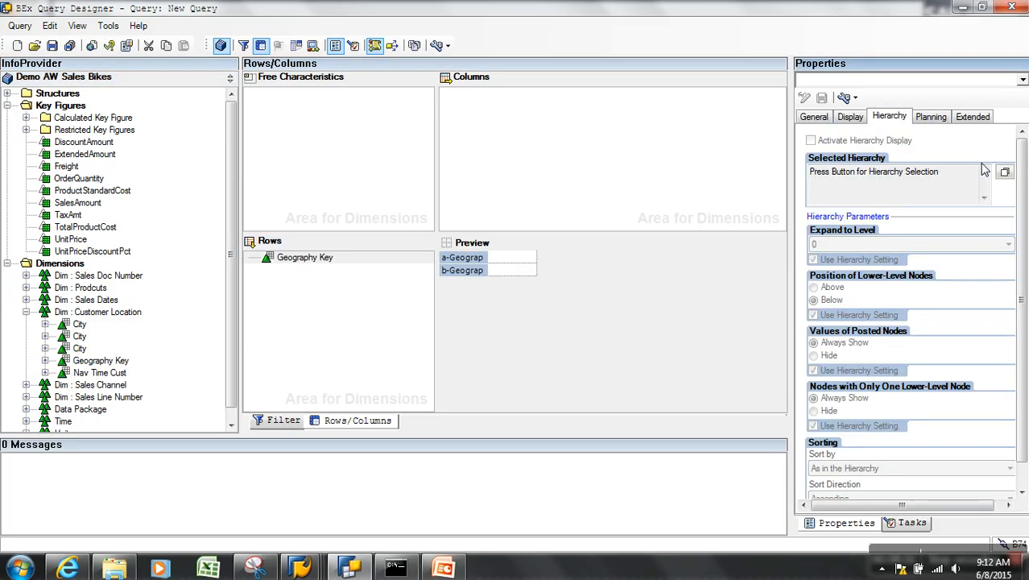
{"action": "left_click", "coordinate": [1002, 172]}
{"action": "left_click", "coordinate": [519, 269]}
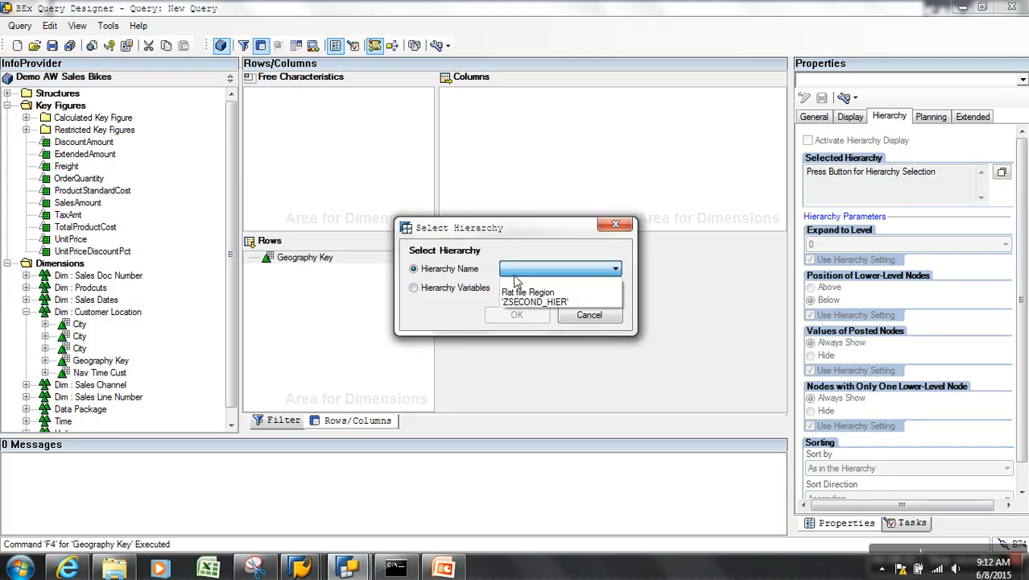
{"action": "left_click", "coordinate": [525, 298]}
{"action": "left_click", "coordinate": [517, 315]}
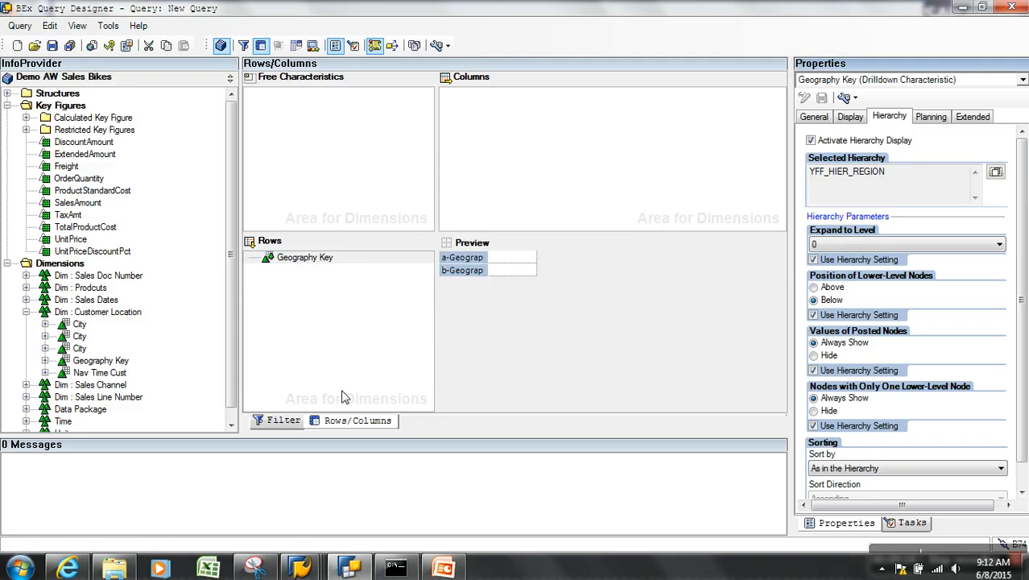
Add the OrderQuantity and SalesAmount key figures to the query's columns.
{"action": "left_click", "coordinate": [76, 178]}
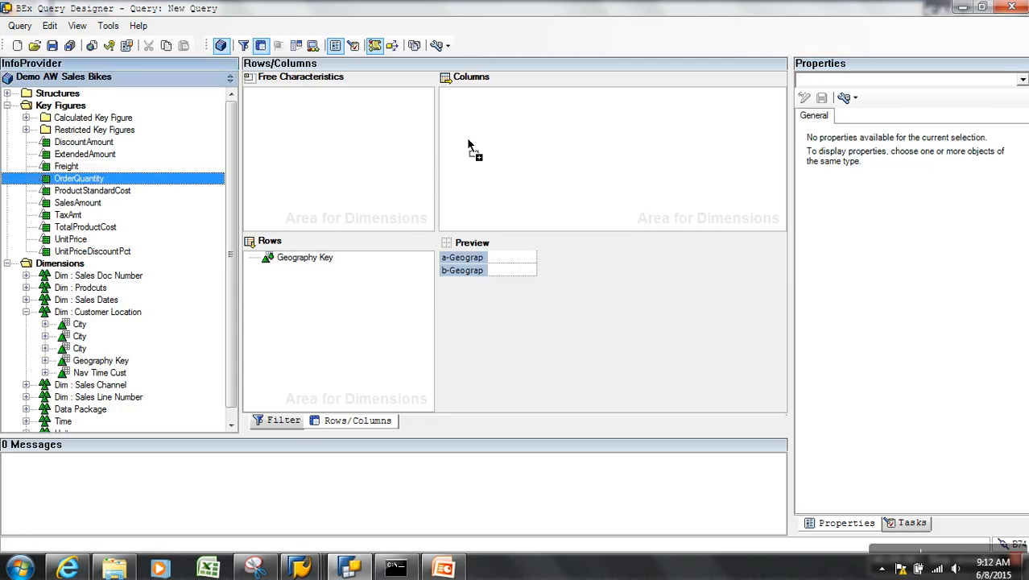
{"action": "left_click_drag", "start_coordinate": [77, 202], "coordinate": [506, 150]}
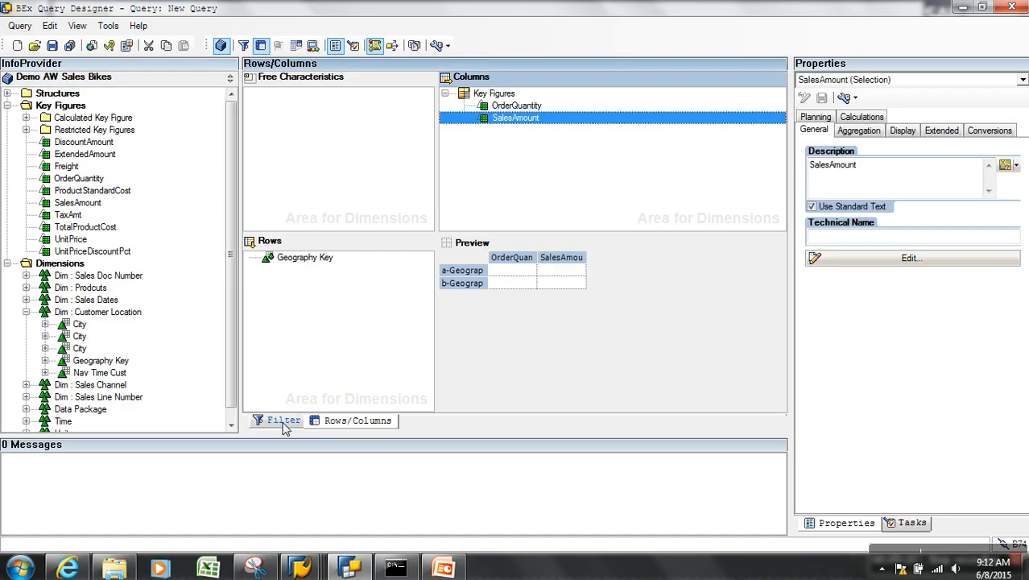
Open the restriction of Geography Key in the default values and list its hierarchy node variables with technical names.
{"action": "left_click", "coordinate": [278, 420]}
{"action": "right_click", "coordinate": [500, 94]}
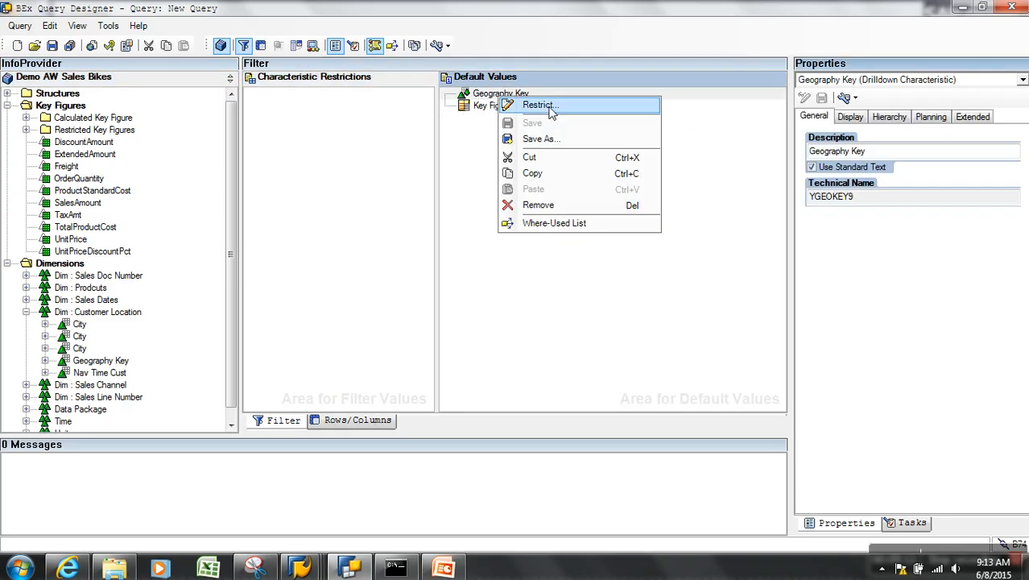
{"action": "left_click", "coordinate": [533, 104]}
{"action": "left_click", "coordinate": [462, 164]}
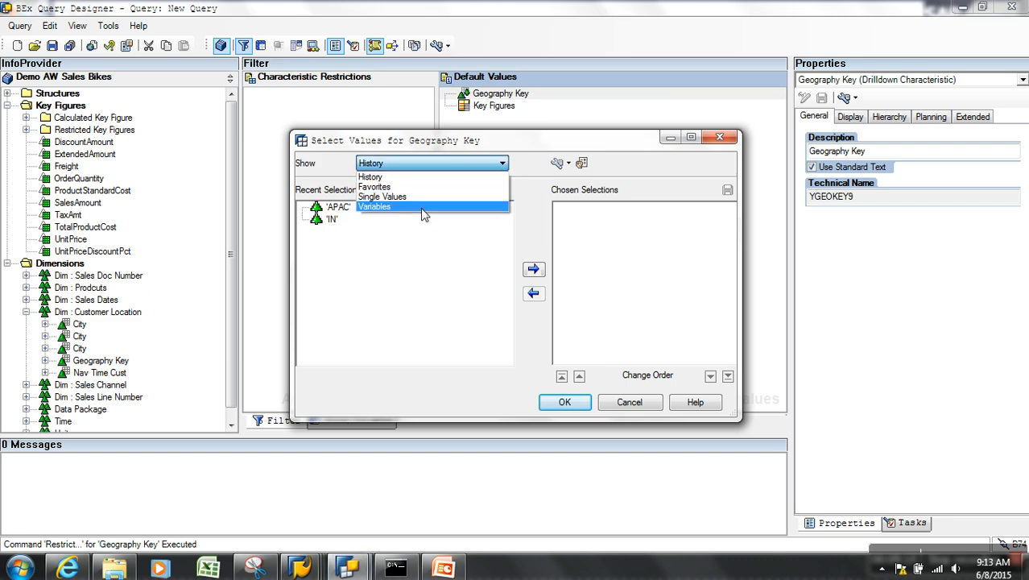
{"action": "left_click", "coordinate": [420, 207]}
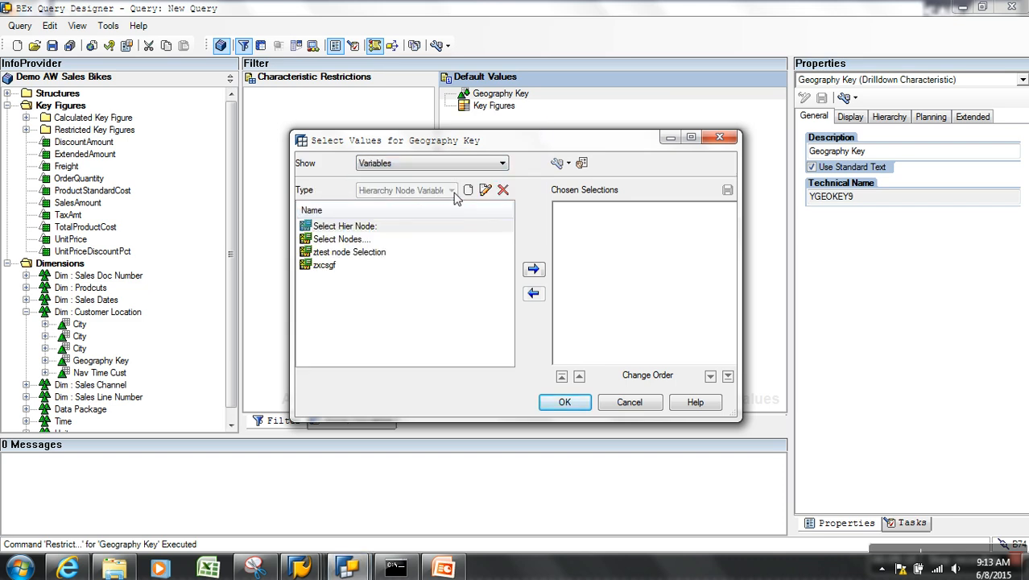
{"action": "left_click", "coordinate": [557, 163]}
{"action": "left_click", "coordinate": [481, 165]}
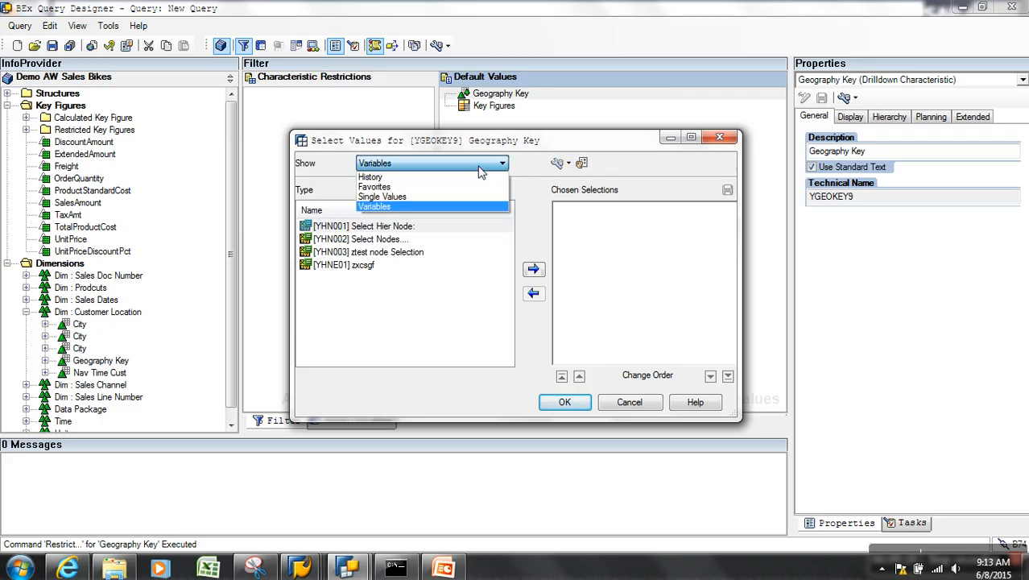
{"action": "left_click", "coordinate": [424, 197]}
{"action": "left_click", "coordinate": [433, 166]}
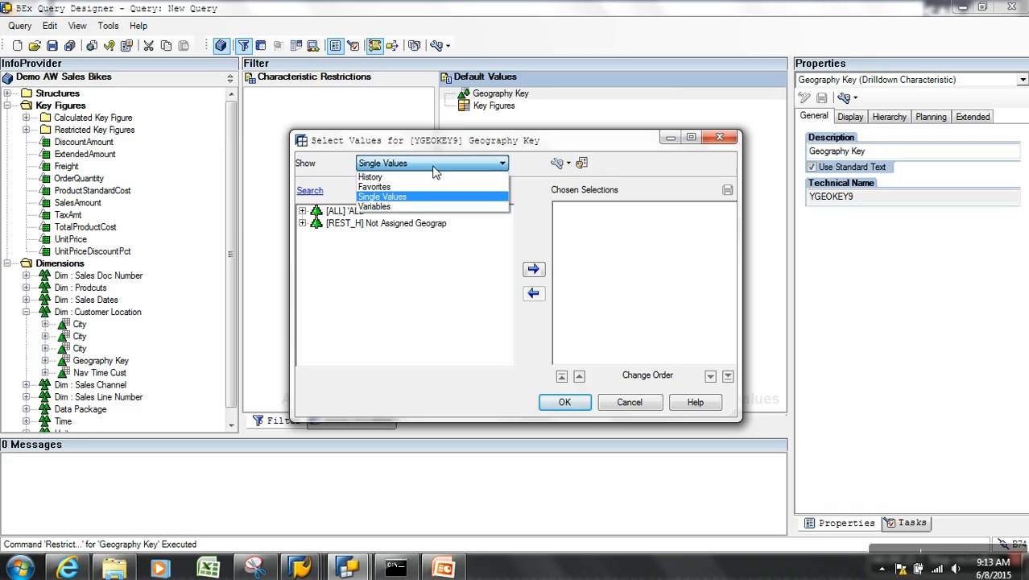
{"action": "left_click", "coordinate": [389, 208]}
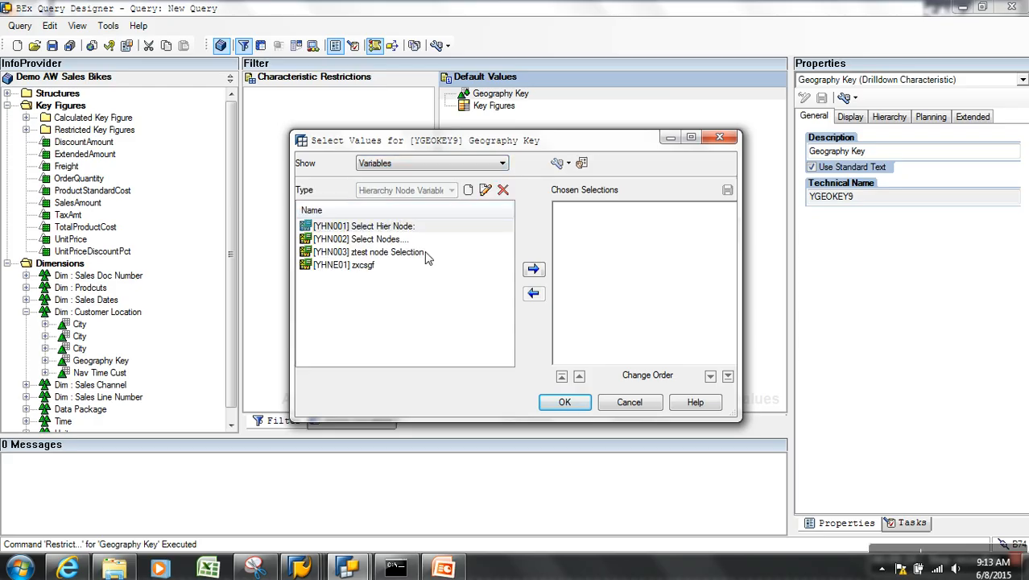
Create a hierarchy node variable for Geography Key with description 'new seledct Nodes :' and technical name ZHN01.
{"action": "left_click", "coordinate": [468, 191]}
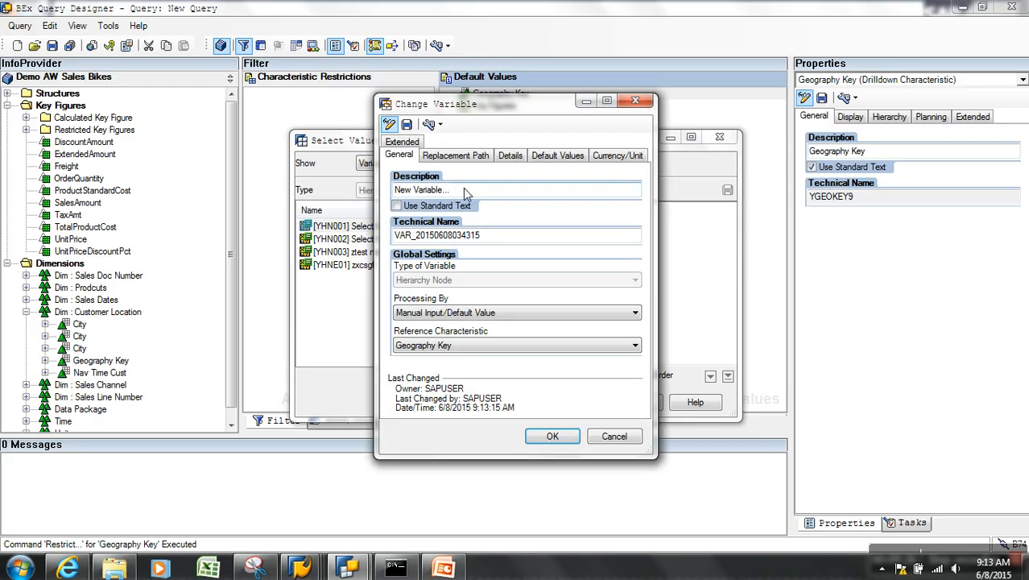
{"action": "left_click_drag", "start_coordinate": [455, 190], "coordinate": [390, 193]}
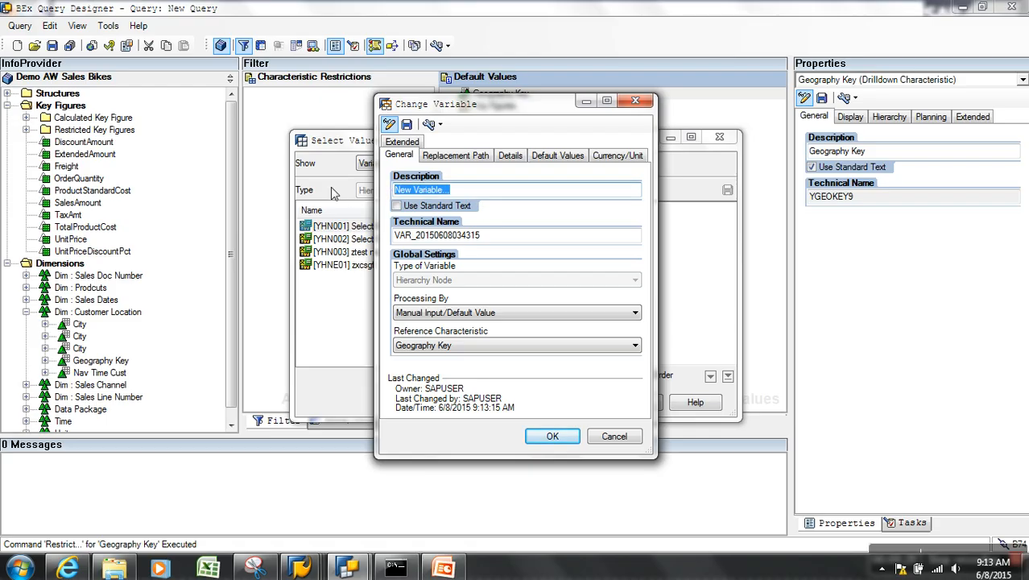
{"action": "type", "text": "new seledct Nodes :"}
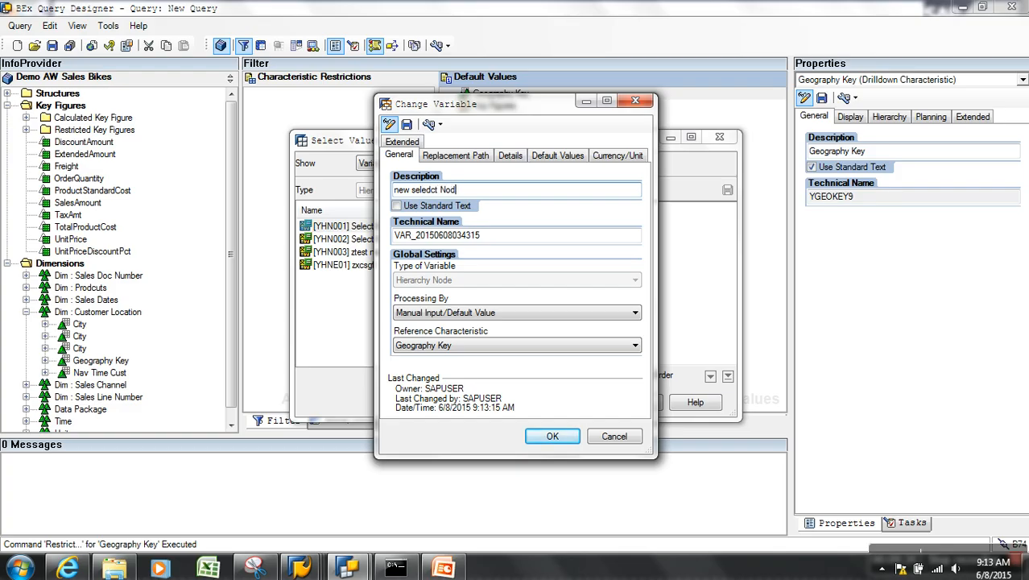
{"action": "double_click", "coordinate": [507, 235]}
{"action": "type", "text": "Z"}
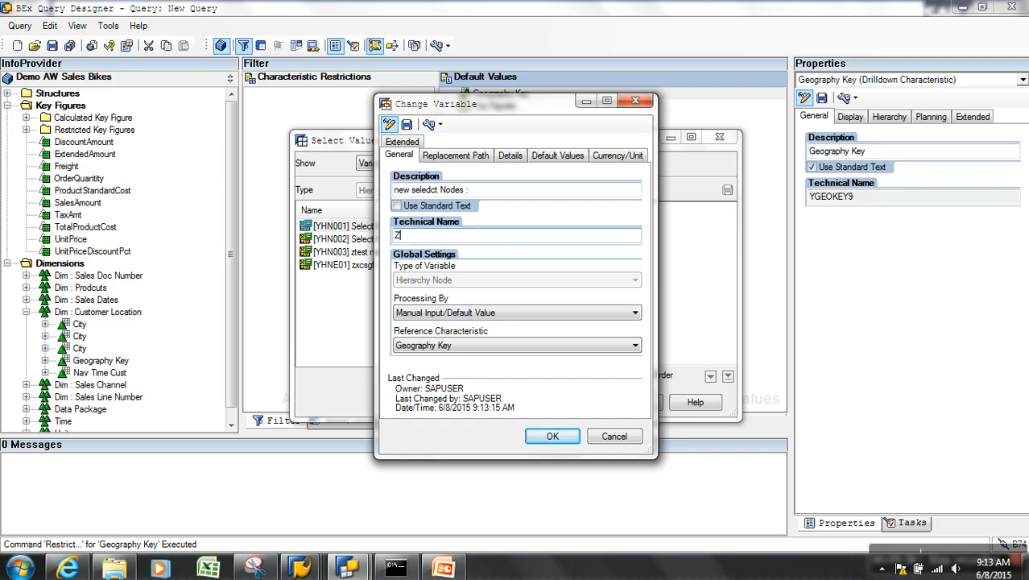
{"action": "key", "text": "Tab"}
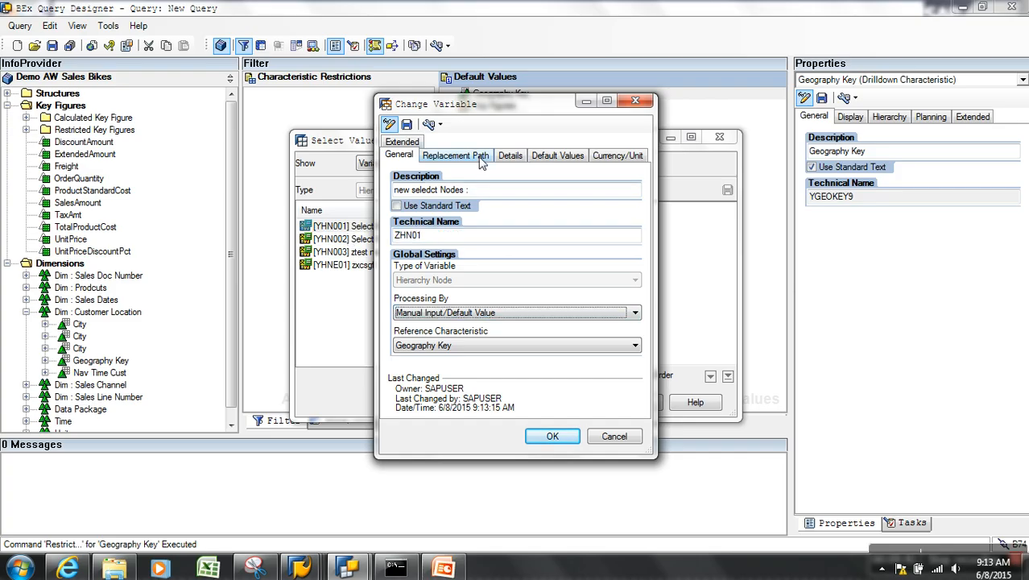
Check the detail settings of the new ZHN01 variable and save it under its entered description and technical name.
{"action": "left_click", "coordinate": [509, 156]}
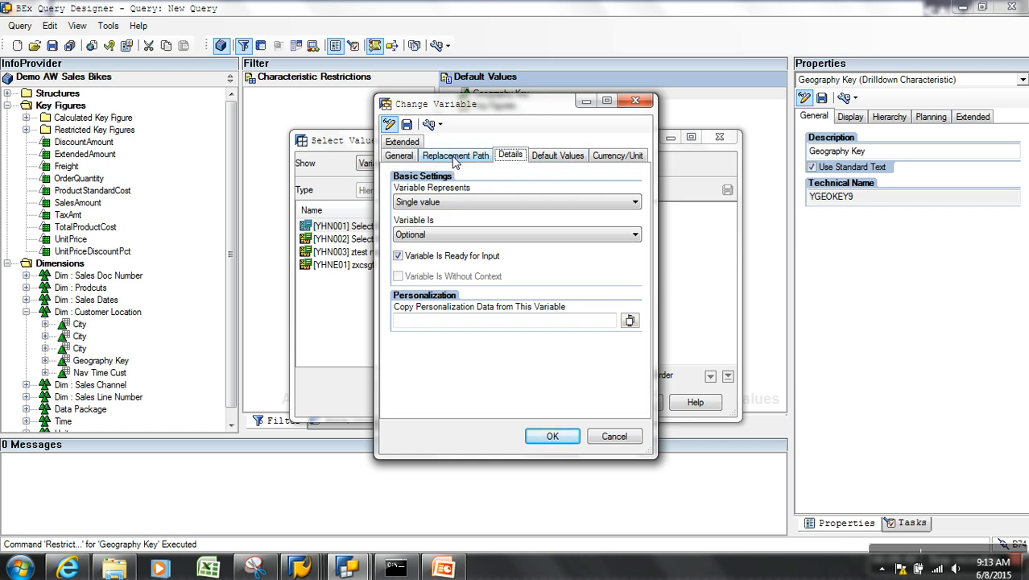
{"action": "left_click", "coordinate": [406, 124]}
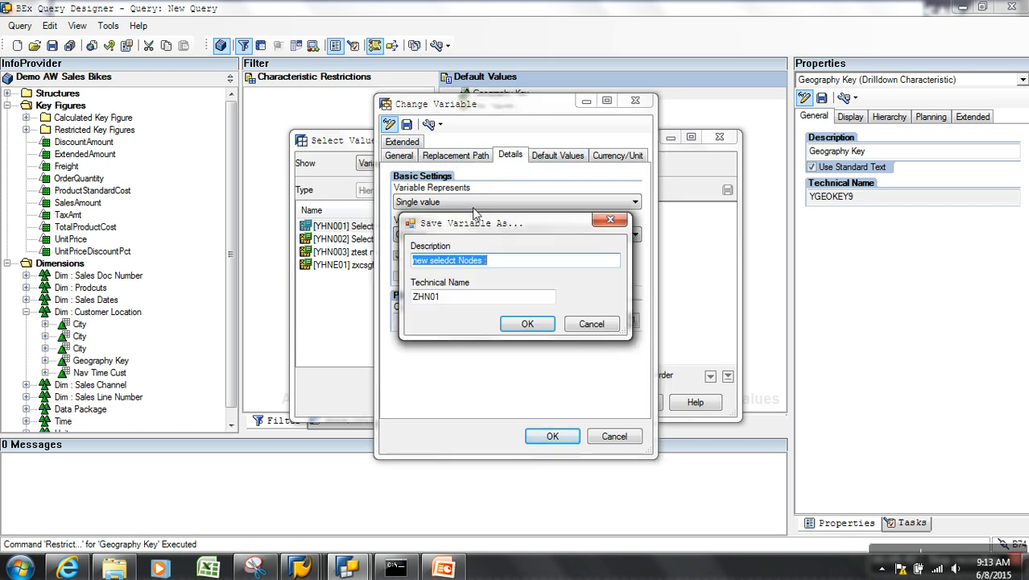
{"action": "left_click", "coordinate": [529, 323]}
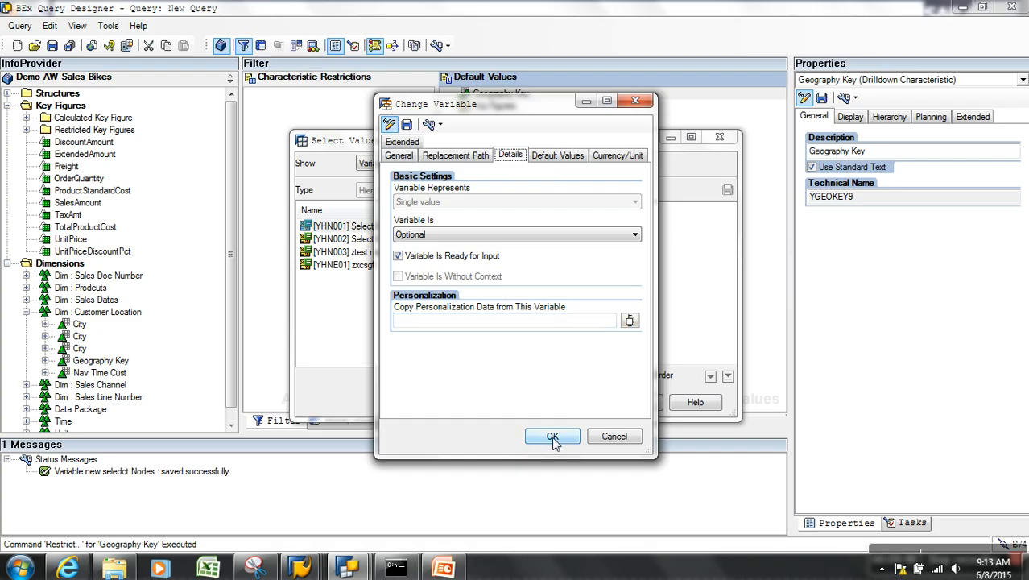
{"action": "left_click", "coordinate": [551, 436]}
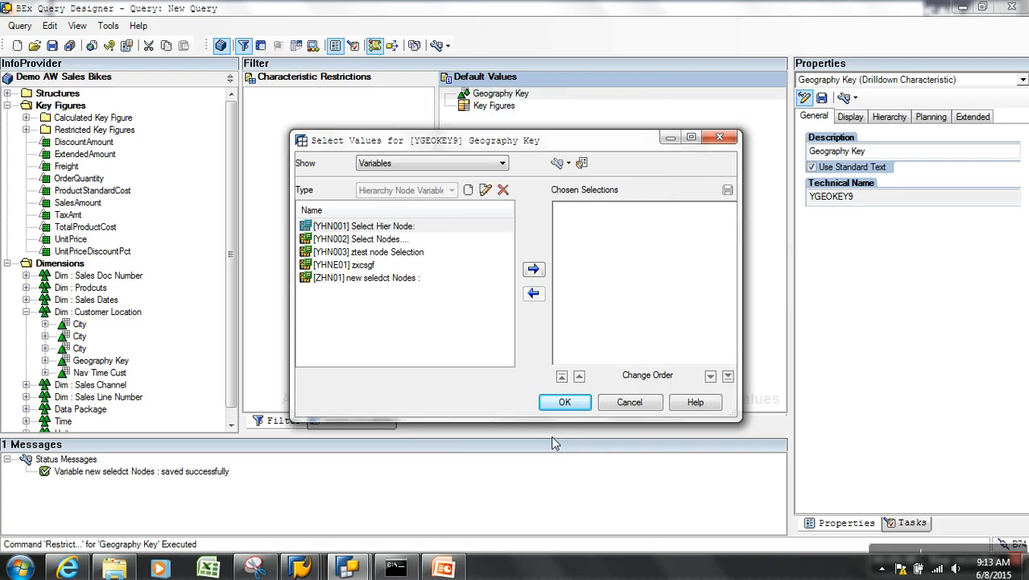
Restrict Geography Key in the default values with the ZHN01 'new seledct Nodes :' variable.
{"action": "left_click", "coordinate": [384, 279]}
{"action": "left_click", "coordinate": [533, 269]}
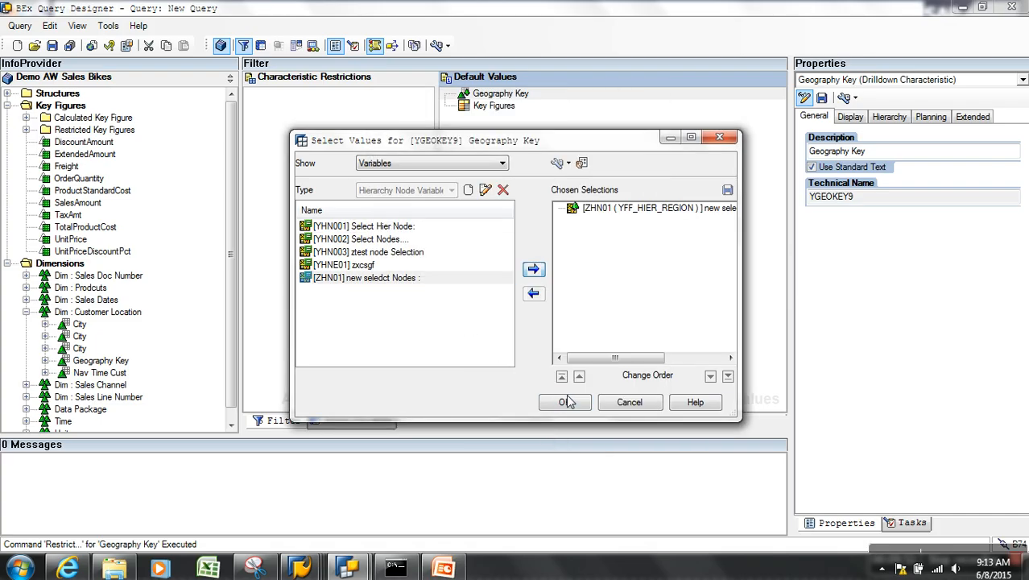
{"action": "left_click", "coordinate": [566, 401]}
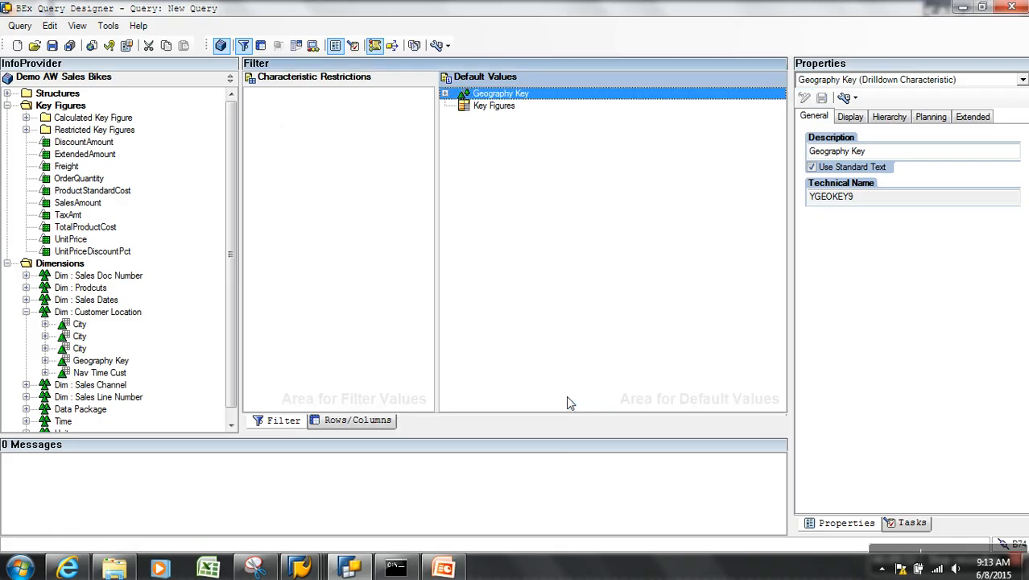
Save the new query with description 'zdemohnode' and technical name ZDEMOHNODE.
{"action": "left_click", "coordinate": [51, 45]}
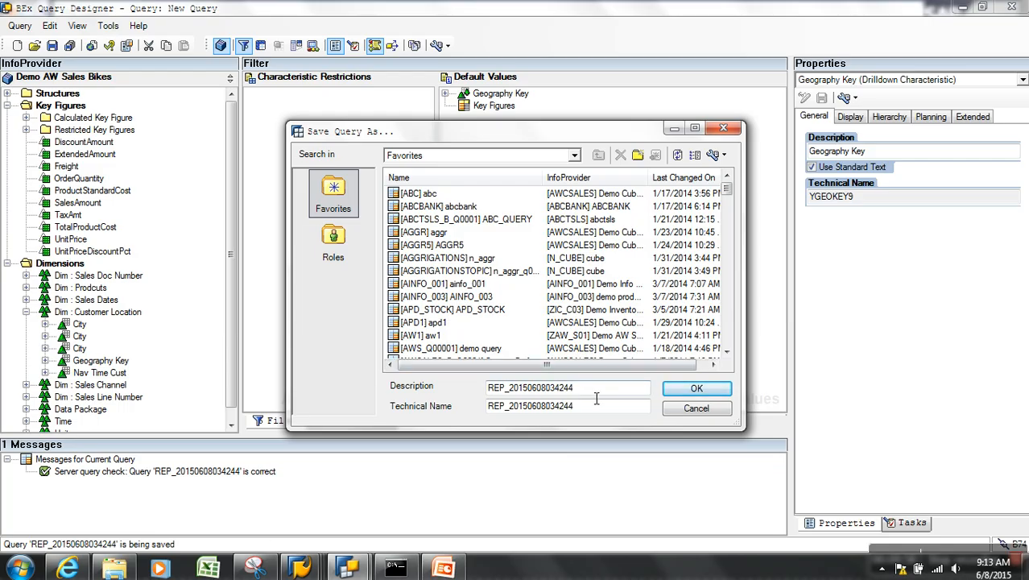
{"action": "left_click_drag", "start_coordinate": [594, 394], "coordinate": [449, 395]}
{"action": "type", "text": "zdemohnode"}
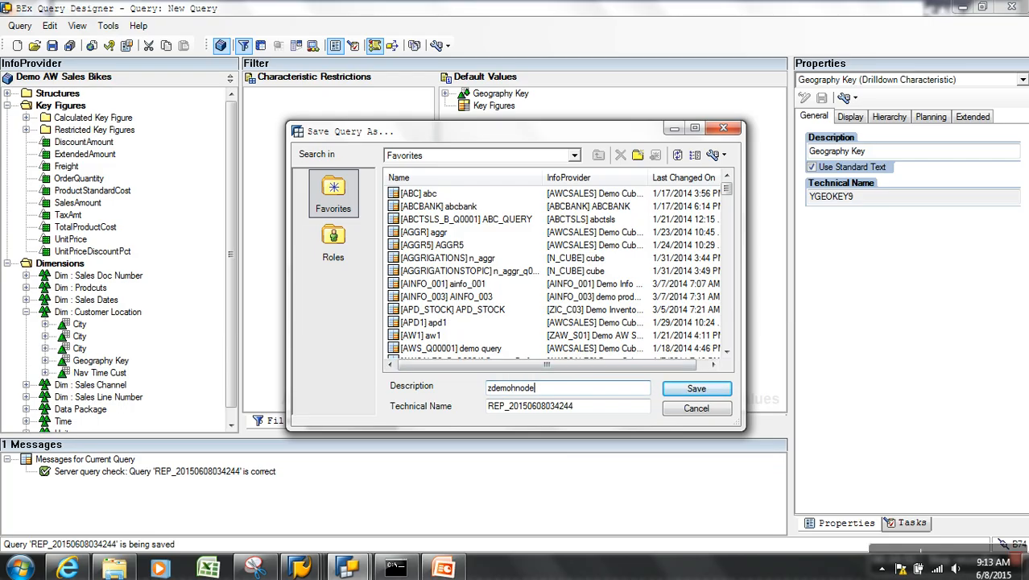
{"action": "key", "text": "shift+Home"}
{"action": "key", "text": "Tab"}
{"action": "type", "text": "ZDEMOHNODE"}
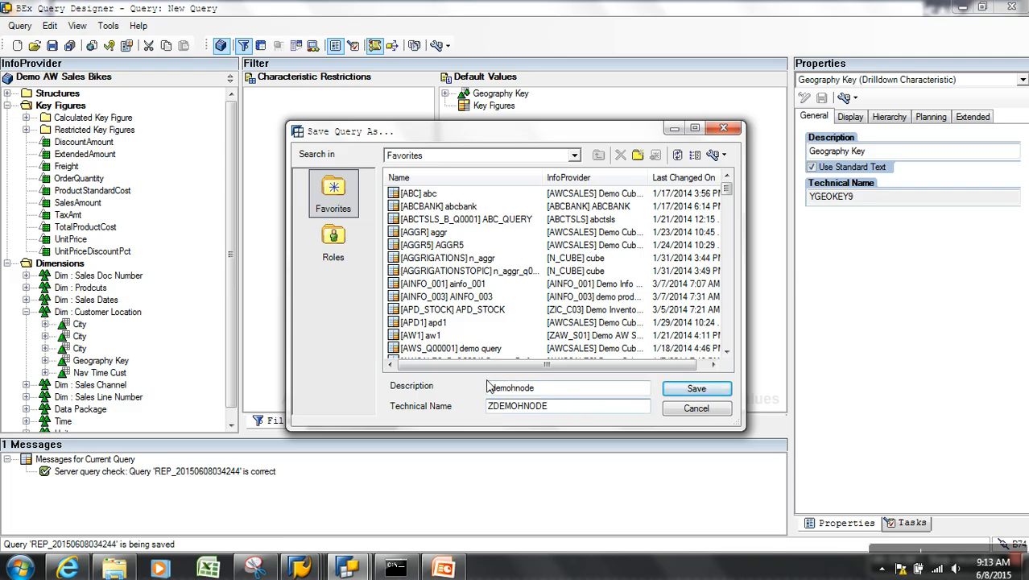
{"action": "key", "text": "Return"}
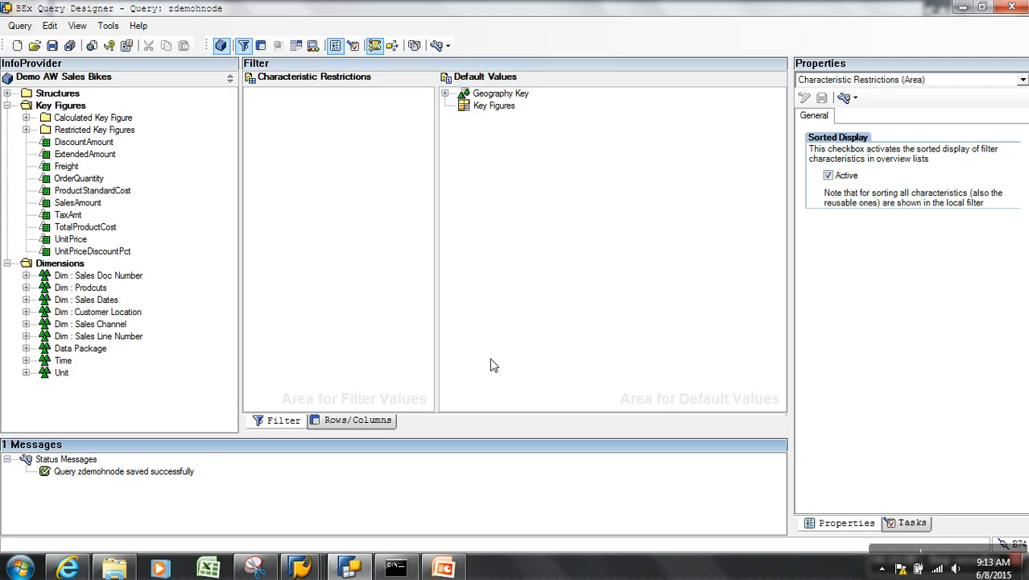
Switch to the SAP session showing the earlier query result and return to the Query Monitor's entry screen.
{"action": "mouse_move", "coordinate": [347, 566]}
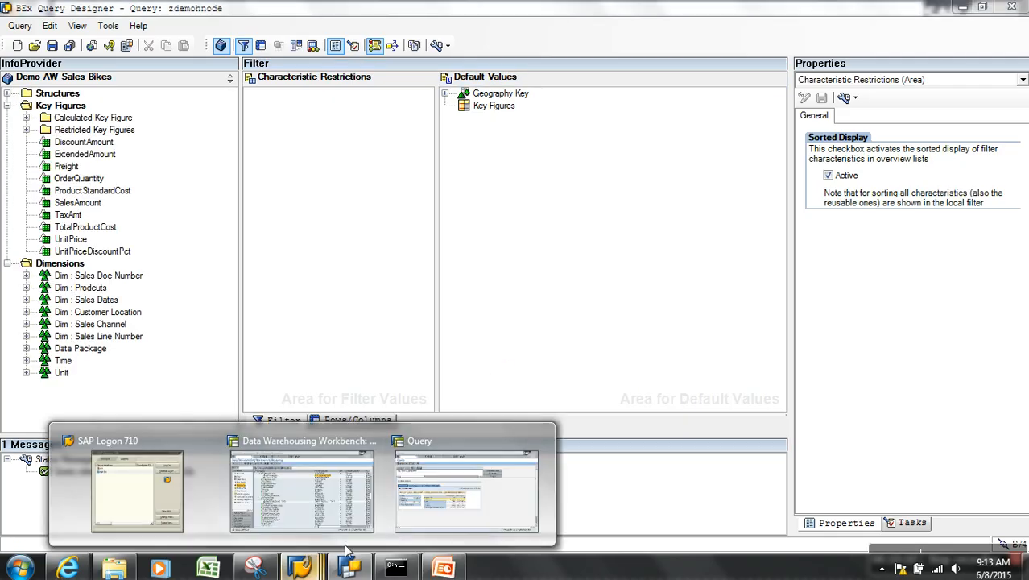
{"action": "left_click", "coordinate": [408, 515]}
{"action": "left_click", "coordinate": [257, 39]}
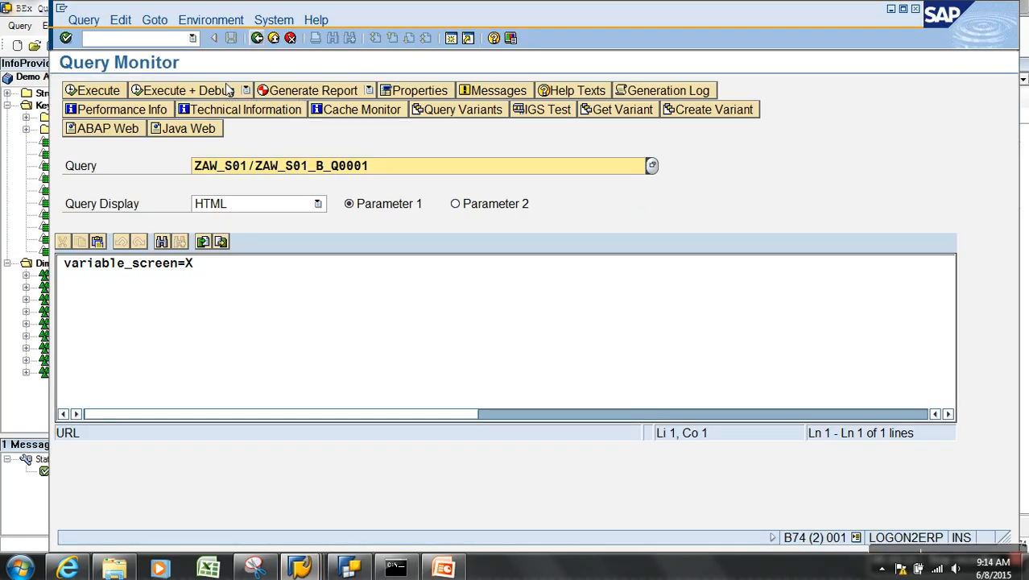
Run the query ZAW_S01/ZDEMOHNODE in the Query Monitor with HTML display.
{"action": "left_click_drag", "start_coordinate": [396, 174], "coordinate": [148, 173]}
{"action": "type", "text": "ZAW_S01/ZDEMOHNODE"}
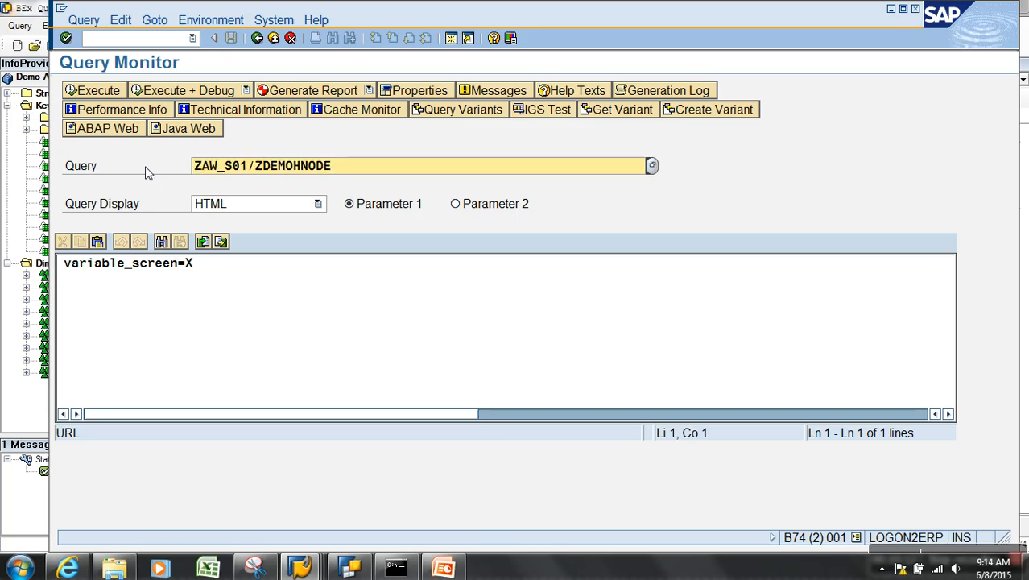
{"action": "key", "text": "F8"}
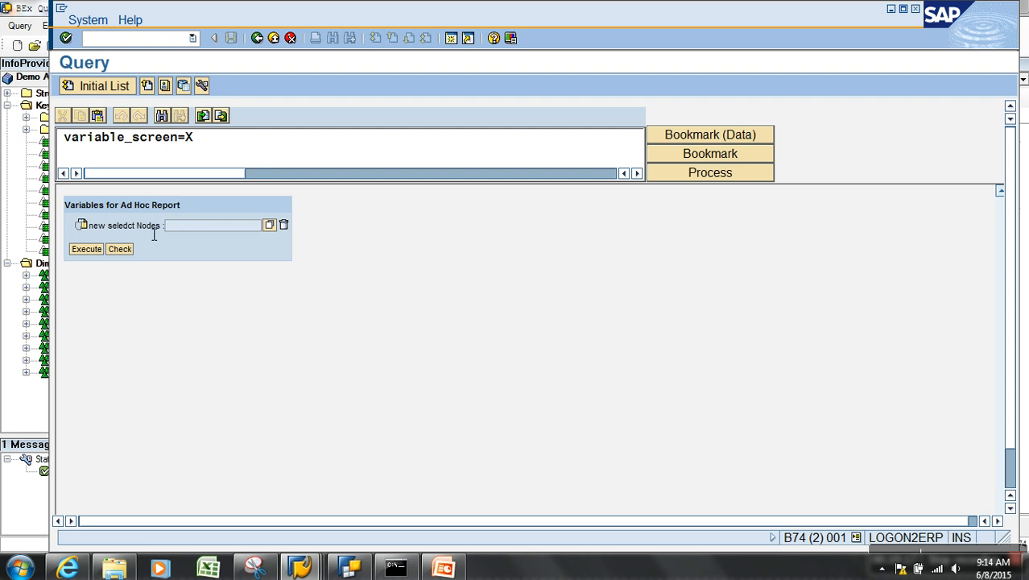
Choose the PK node under ALL and APAC for the 'new seledct Nodes :' variable and execute the report.
{"action": "left_click", "coordinate": [270, 225]}
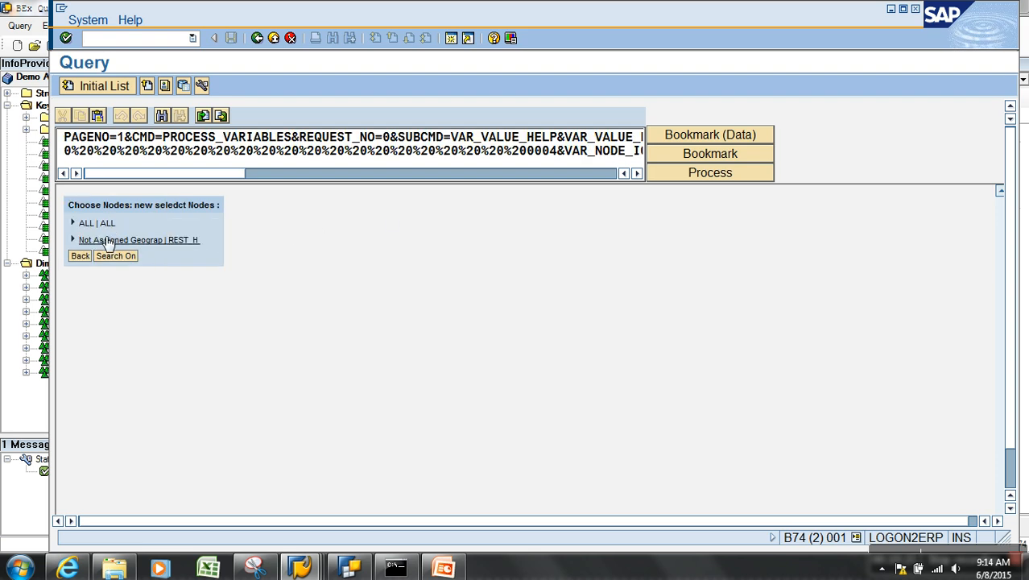
{"action": "left_click", "coordinate": [73, 224]}
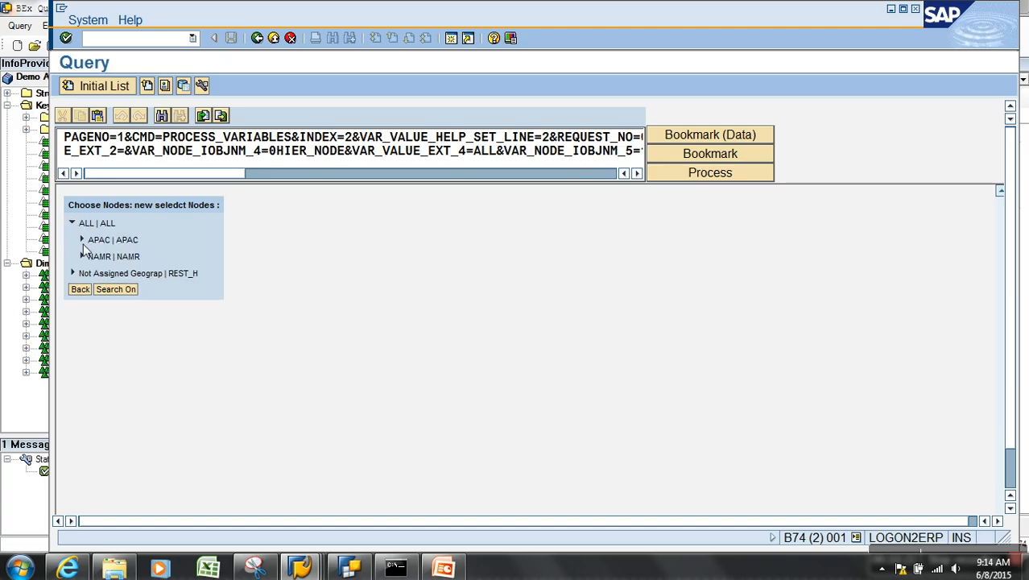
{"action": "left_click", "coordinate": [81, 240]}
{"action": "left_click", "coordinate": [107, 274]}
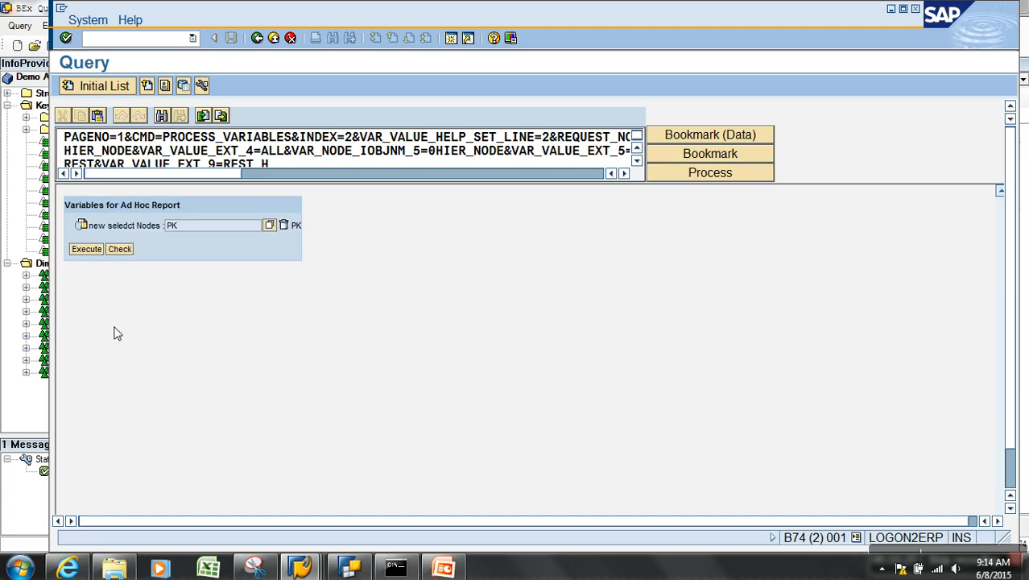
{"action": "left_click", "coordinate": [89, 251]}
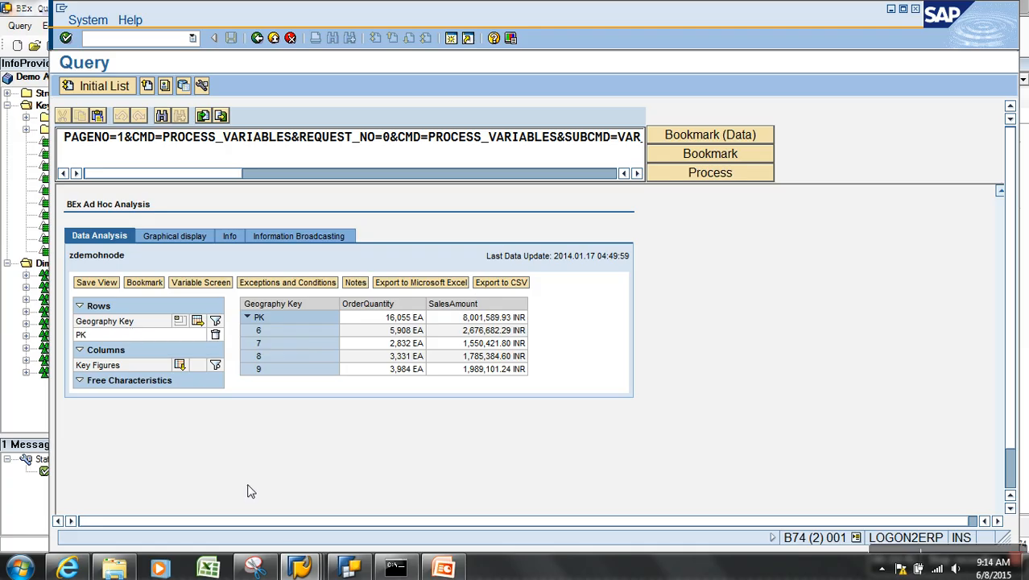
Switch to PowerPoint, highlight the Customer Exit line on the Hierarchy Node Variable slide, and go back to BEx Query Designer.
{"action": "left_click", "coordinate": [444, 567]}
{"action": "left_click_drag", "start_coordinate": [599, 376], "coordinate": [345, 376]}
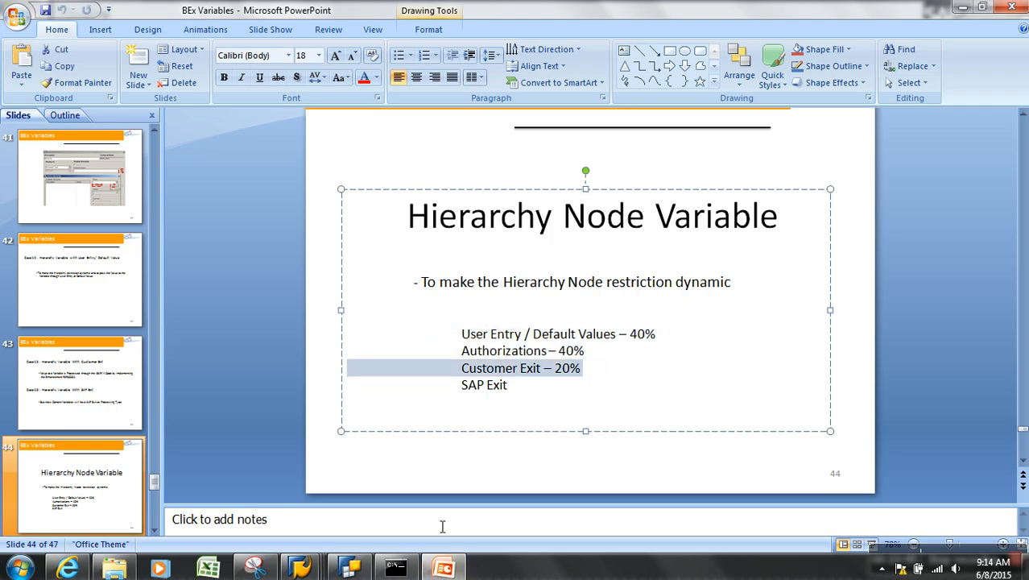
{"action": "left_click", "coordinate": [349, 568]}
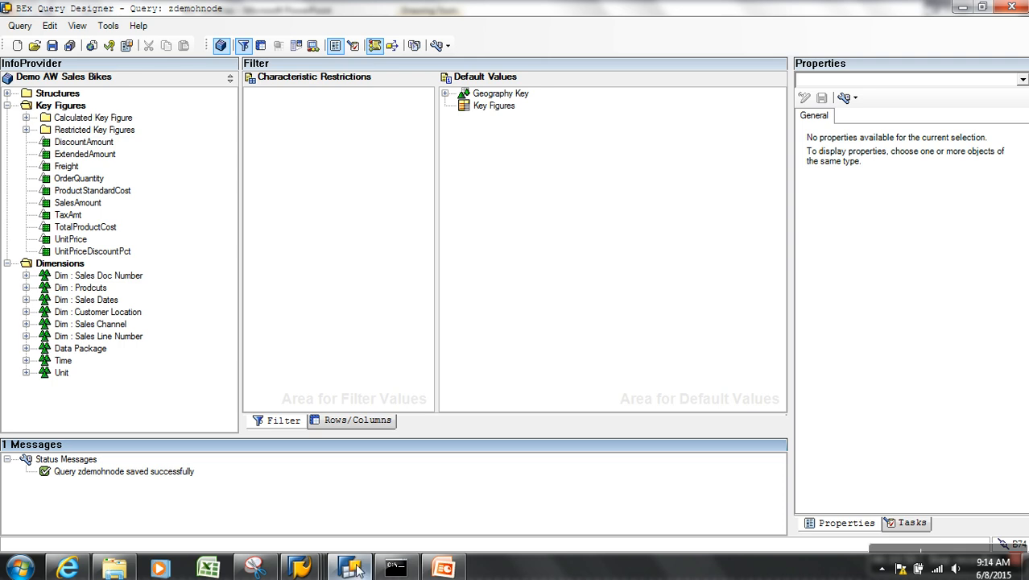
Remove the 'new seledct Nodes :' variable restriction from Geography Key in the default values.
{"action": "left_click", "coordinate": [446, 94]}
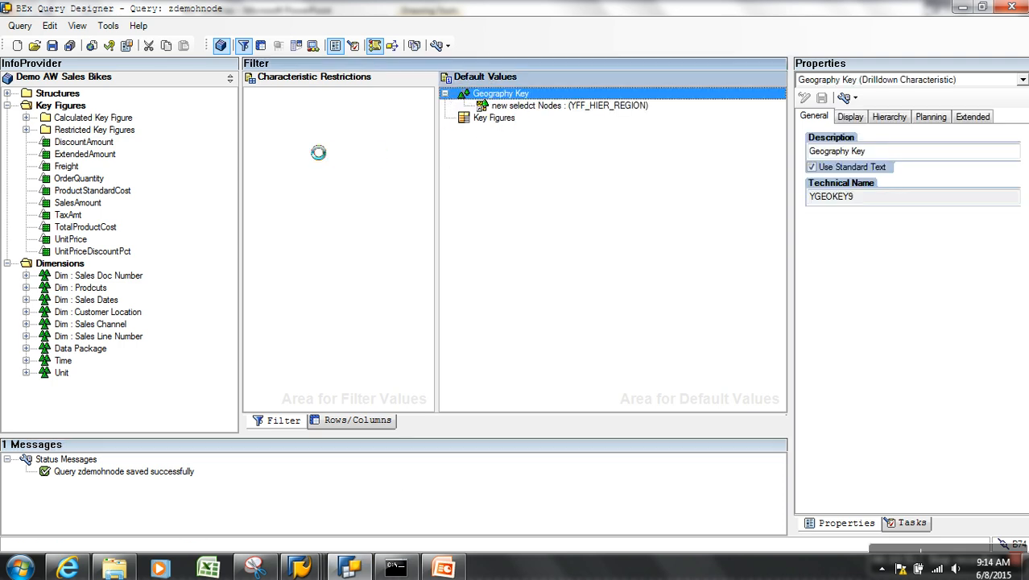
{"action": "left_click", "coordinate": [534, 108]}
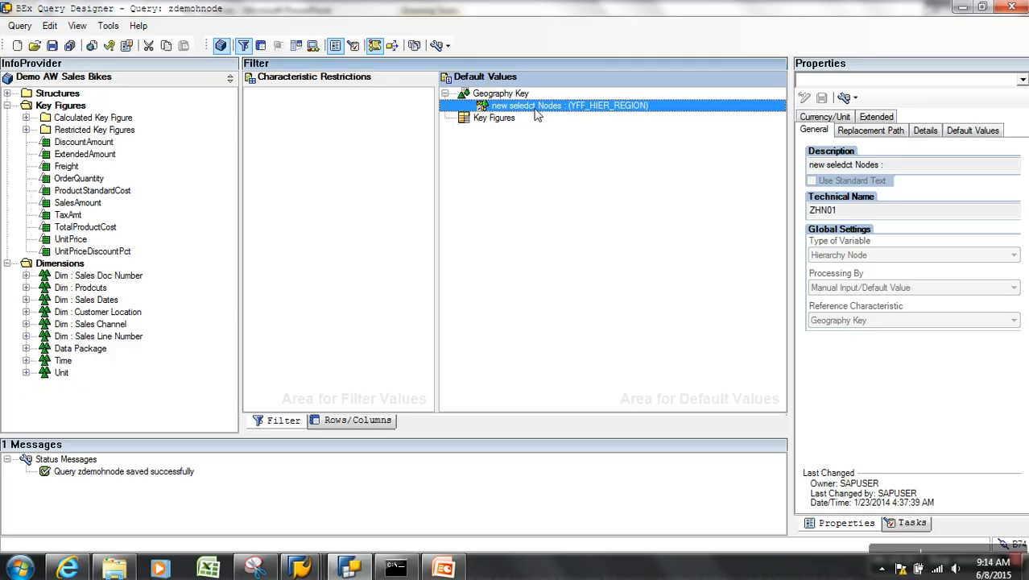
{"action": "left_click", "coordinate": [508, 96]}
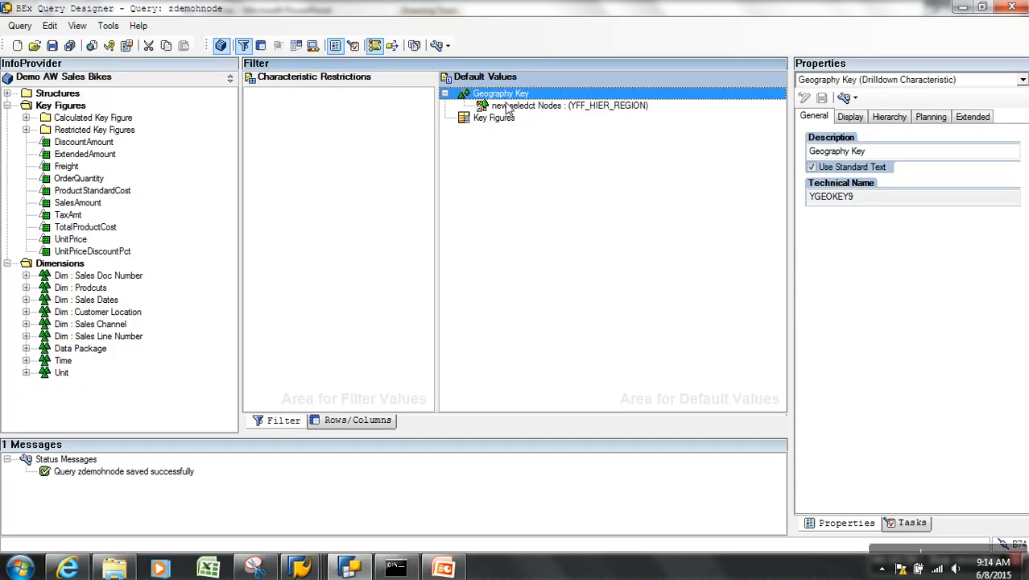
{"action": "left_click", "coordinate": [534, 107]}
{"action": "left_click_drag", "start_coordinate": [535, 112], "coordinate": [183, 129]}
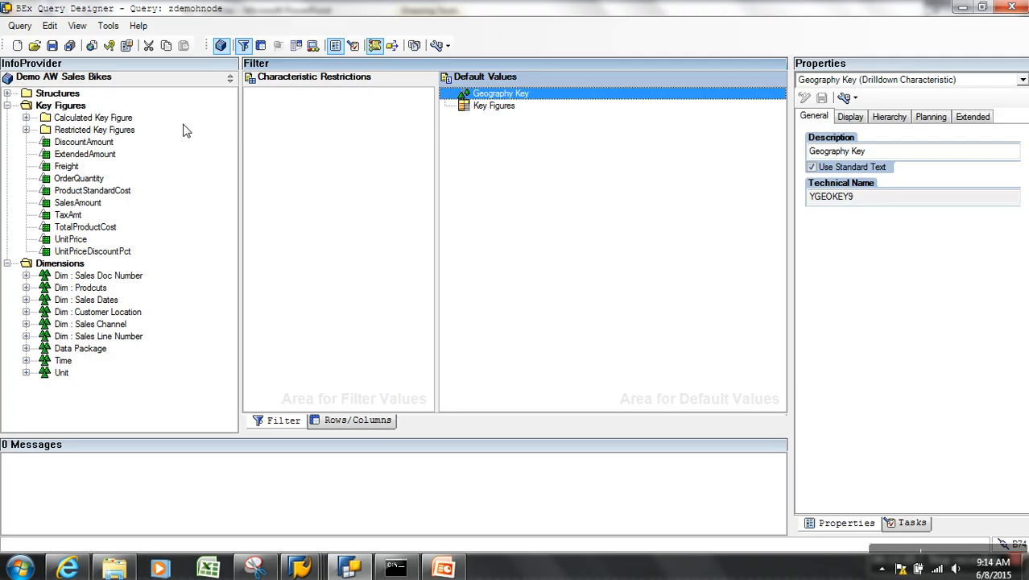
Open the value restriction of Geography Key and start creating a new hierarchy node variable.
{"action": "right_click", "coordinate": [490, 96]}
{"action": "left_click", "coordinate": [529, 102]}
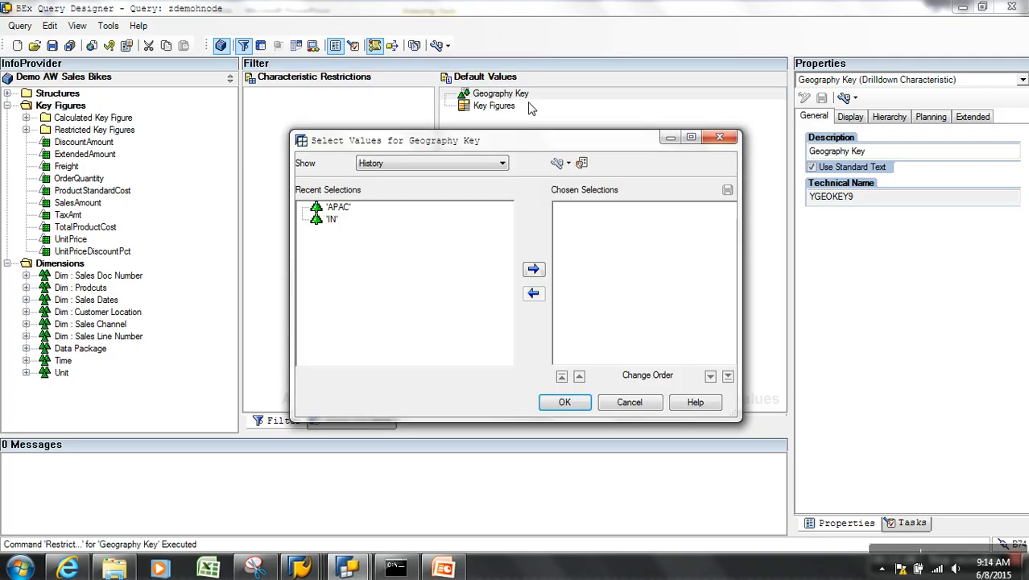
{"action": "left_click", "coordinate": [462, 166]}
{"action": "left_click", "coordinate": [408, 207]}
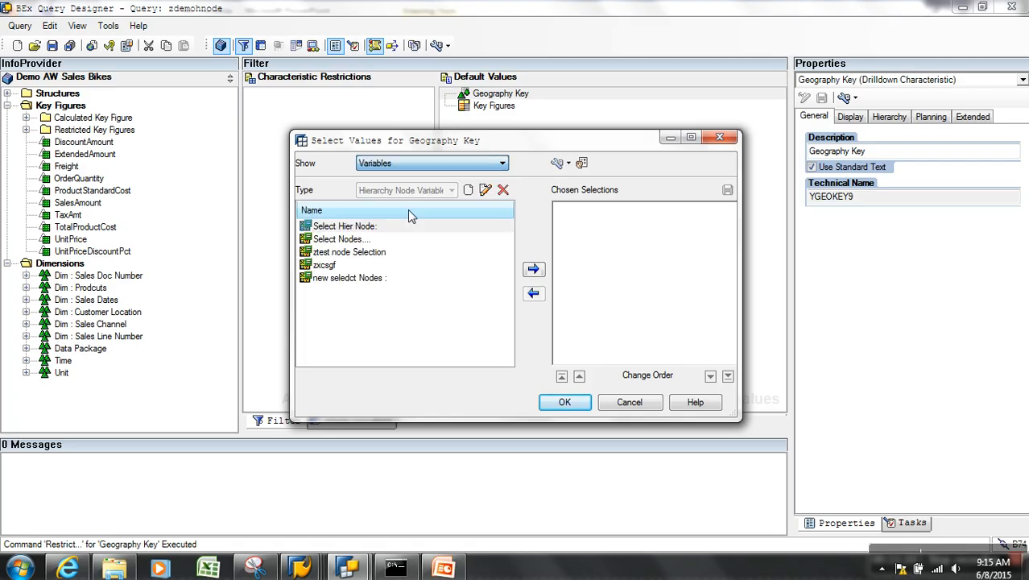
{"action": "left_click", "coordinate": [471, 191]}
{"action": "left_click", "coordinate": [478, 191]}
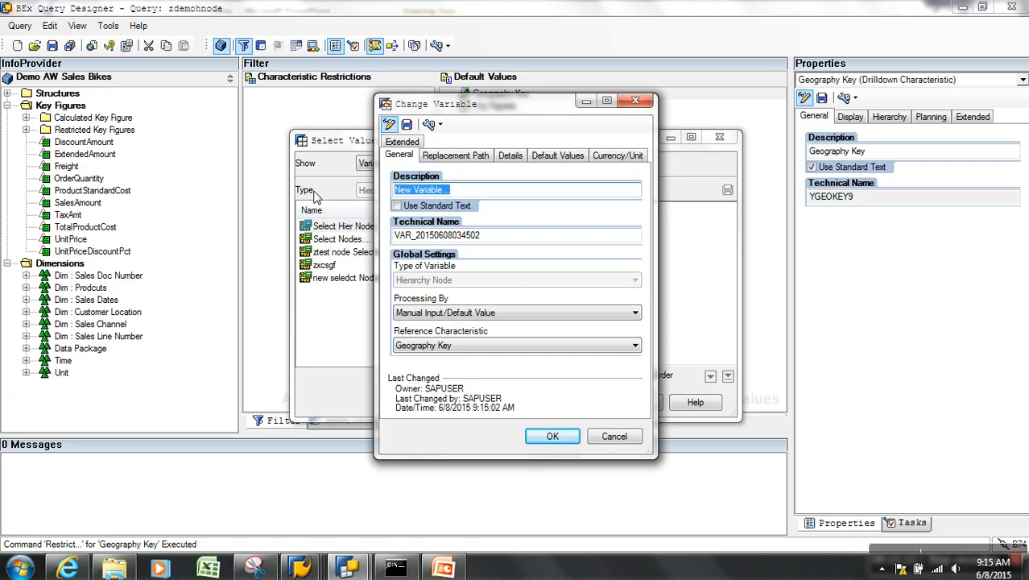
Describe the new variable as 'zexit node Selection :' with technical name ZHE002 and set its processing to Customer Exit.
{"action": "type", "text": "zexit node Selection"}
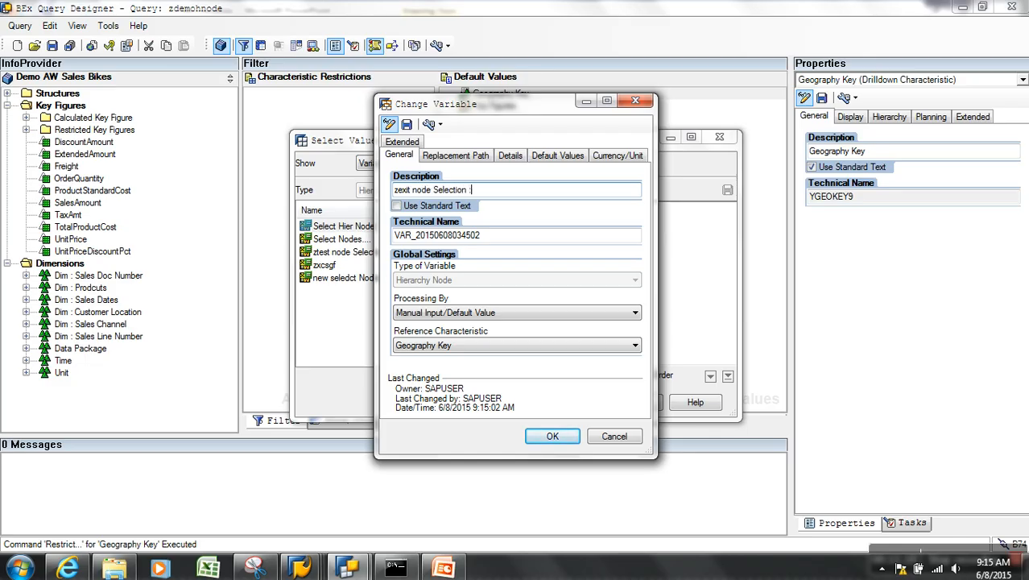
{"action": "left_click", "coordinate": [504, 236]}
{"action": "type", "text": "ZHE002"}
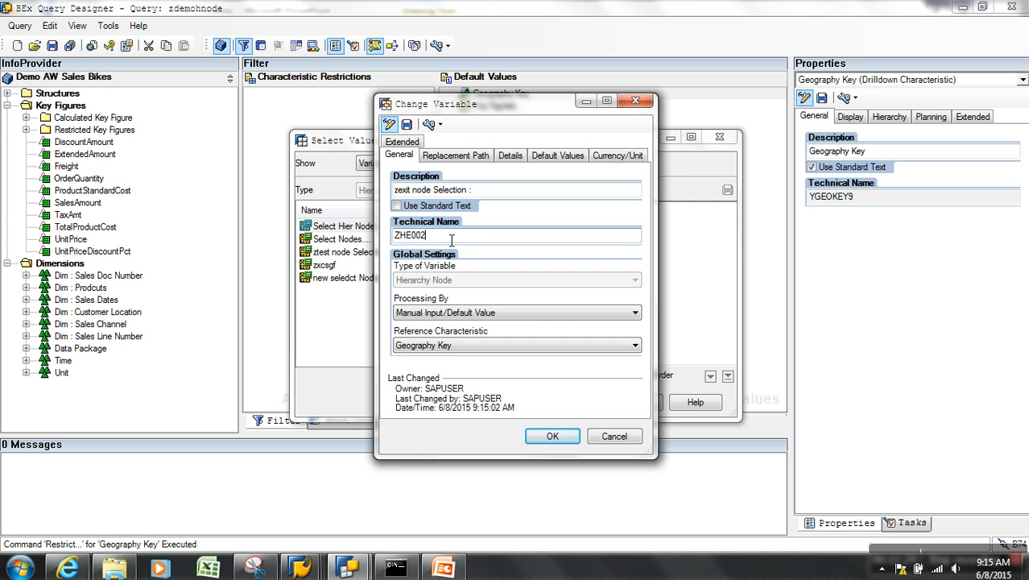
{"action": "double_click", "coordinate": [451, 239]}
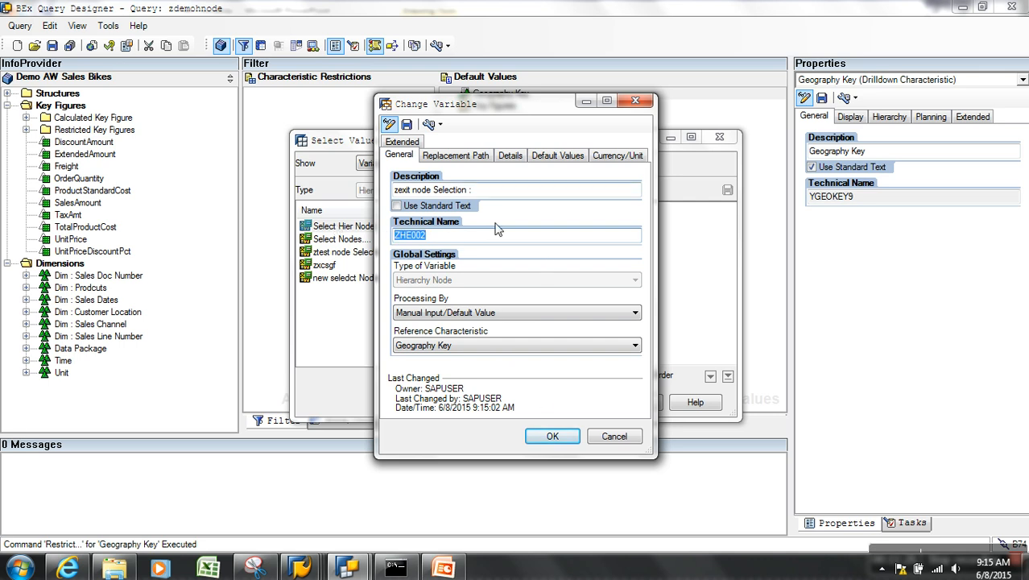
{"action": "left_click", "coordinate": [516, 314]}
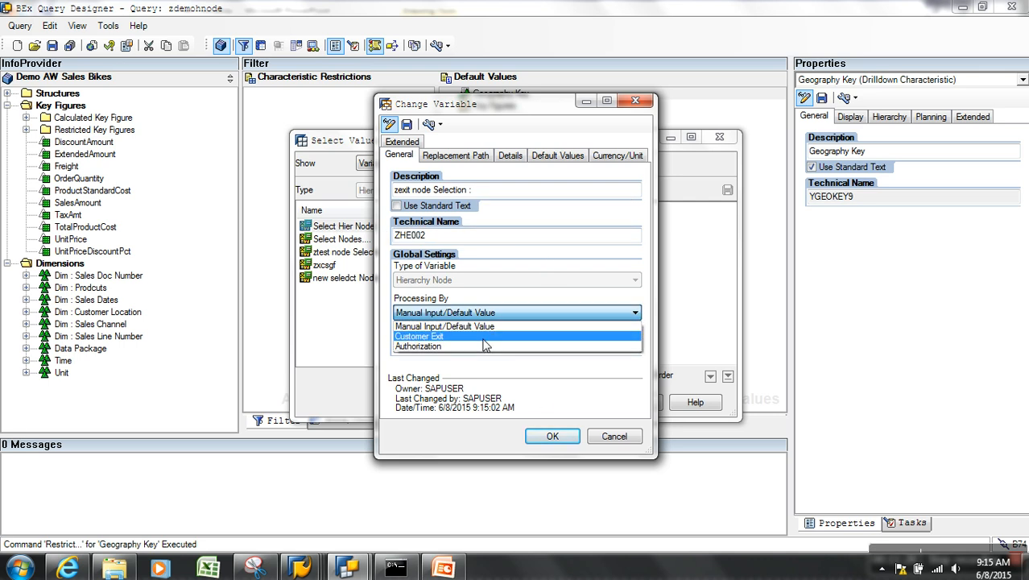
{"action": "left_click", "coordinate": [484, 337]}
Check the detail settings of variable ZHE002, save it and confirm the variable definition.
{"action": "left_click", "coordinate": [506, 157]}
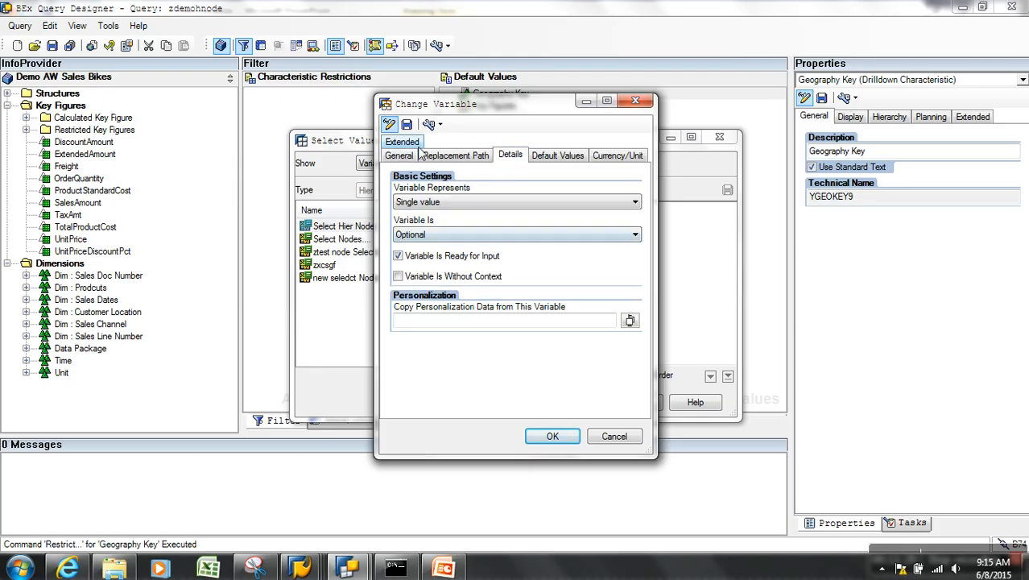
{"action": "left_click", "coordinate": [407, 124]}
{"action": "left_click", "coordinate": [530, 321]}
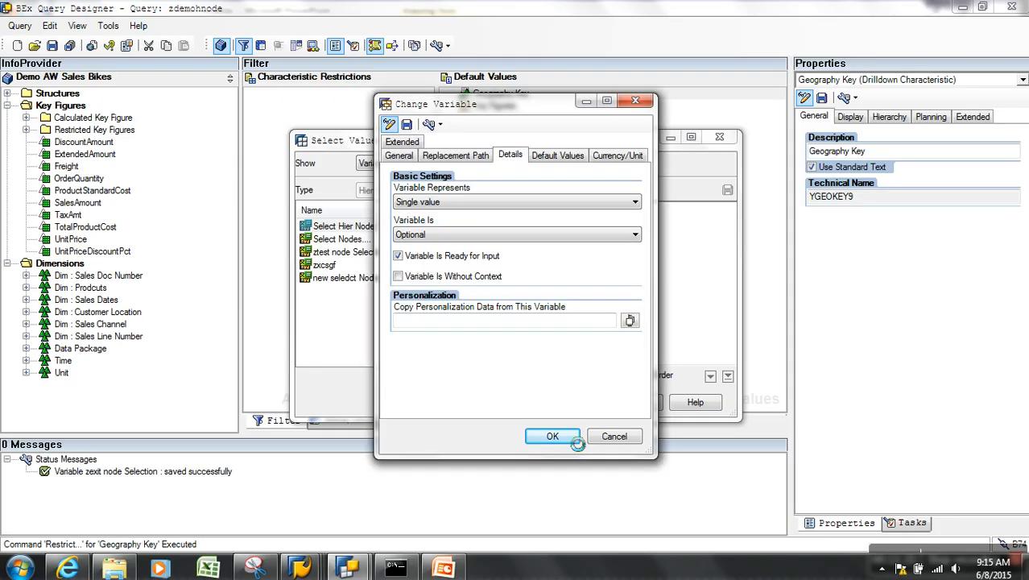
{"action": "left_click", "coordinate": [552, 436]}
Restrict Geography Key with the 'zexit node Selection :' variable and save the query.
{"action": "left_click", "coordinate": [383, 295]}
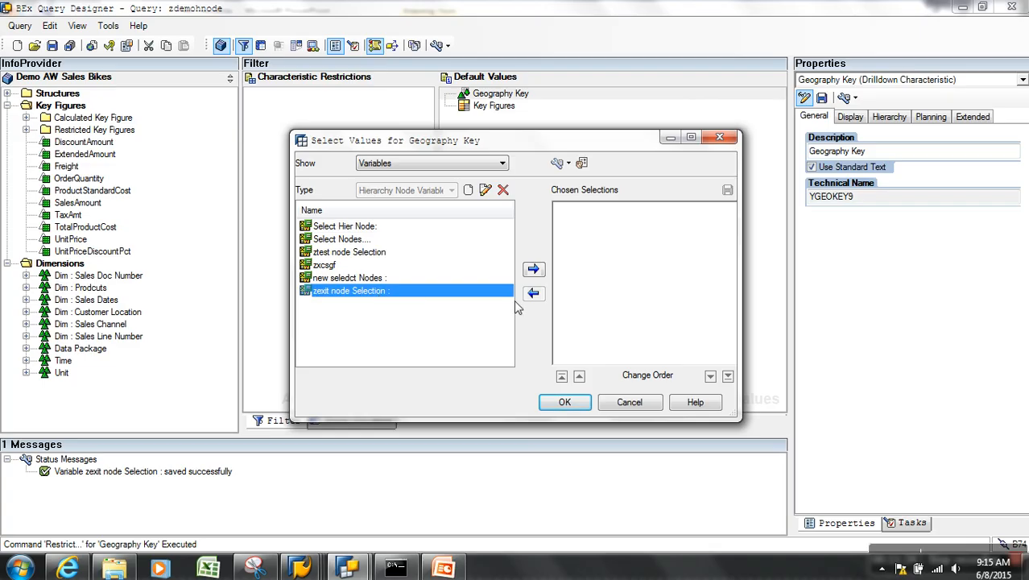
{"action": "left_click", "coordinate": [533, 270]}
{"action": "left_click", "coordinate": [565, 401]}
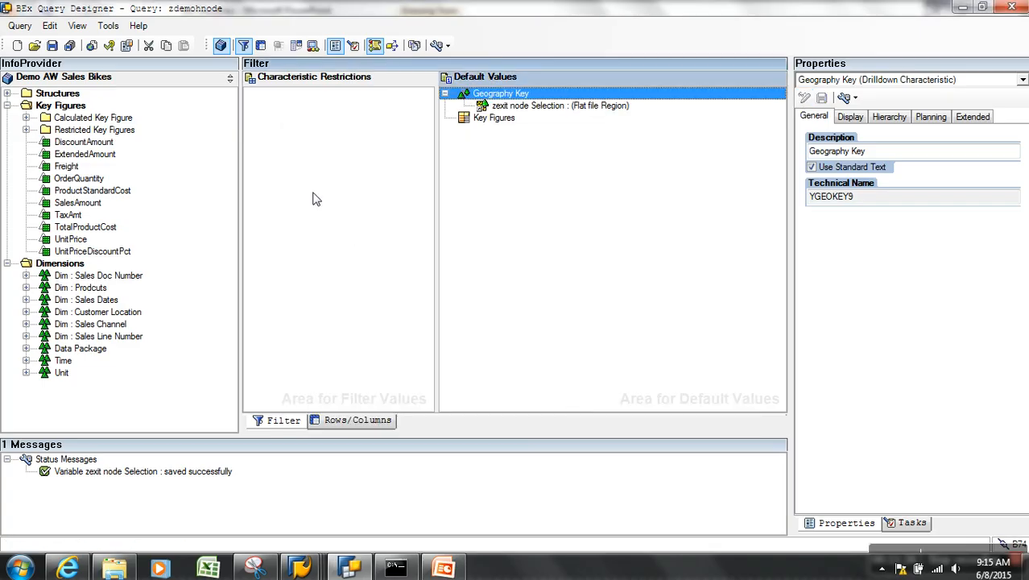
{"action": "left_click", "coordinate": [52, 45]}
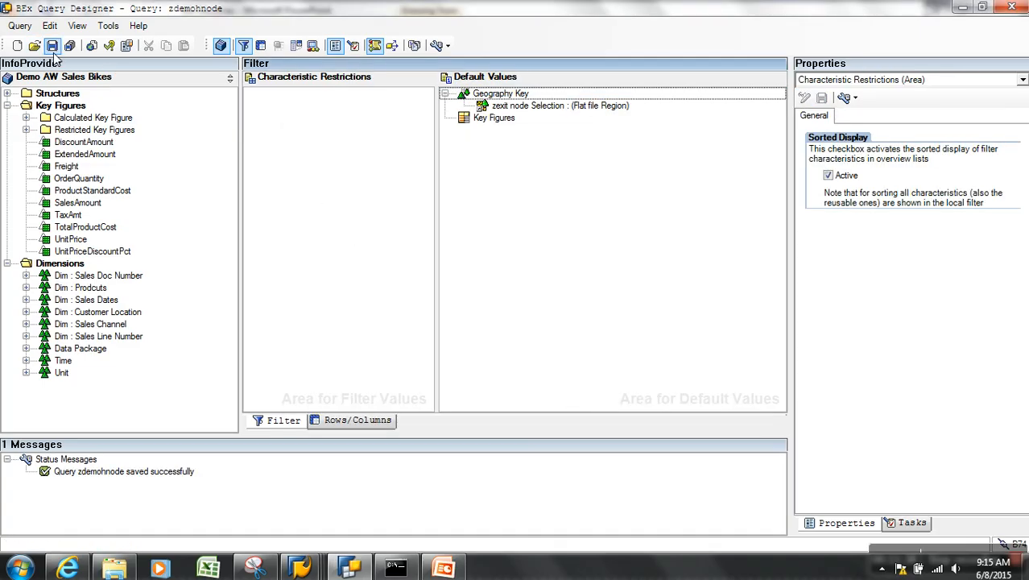
Switch to the SAP session with the query result and open the SAP Enhancements transaction SMOD.
{"action": "left_click", "coordinate": [299, 567]}
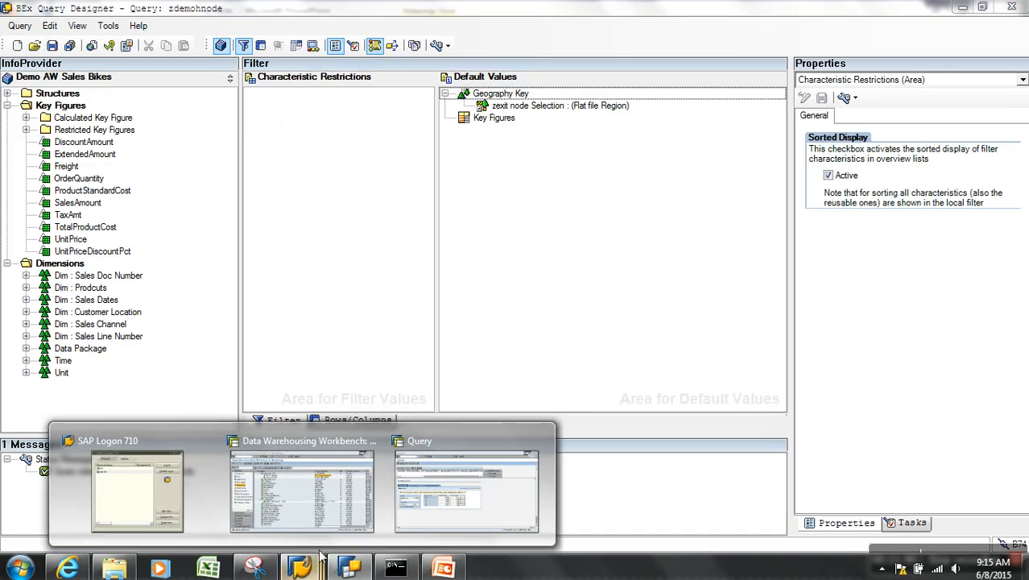
{"action": "left_click", "coordinate": [462, 516]}
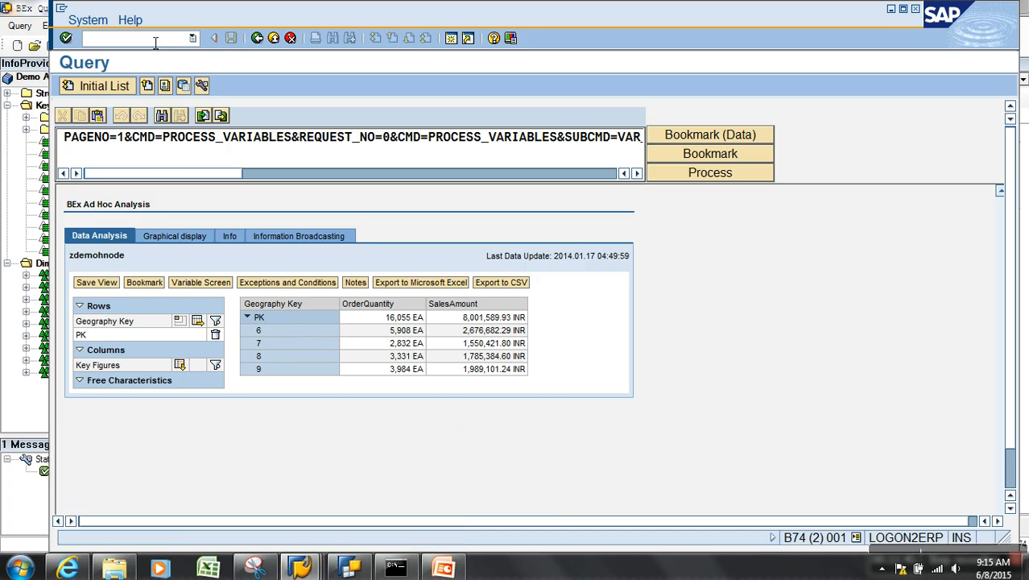
{"action": "type", "text": "/nsmod"}
{"action": "key", "text": "Return"}
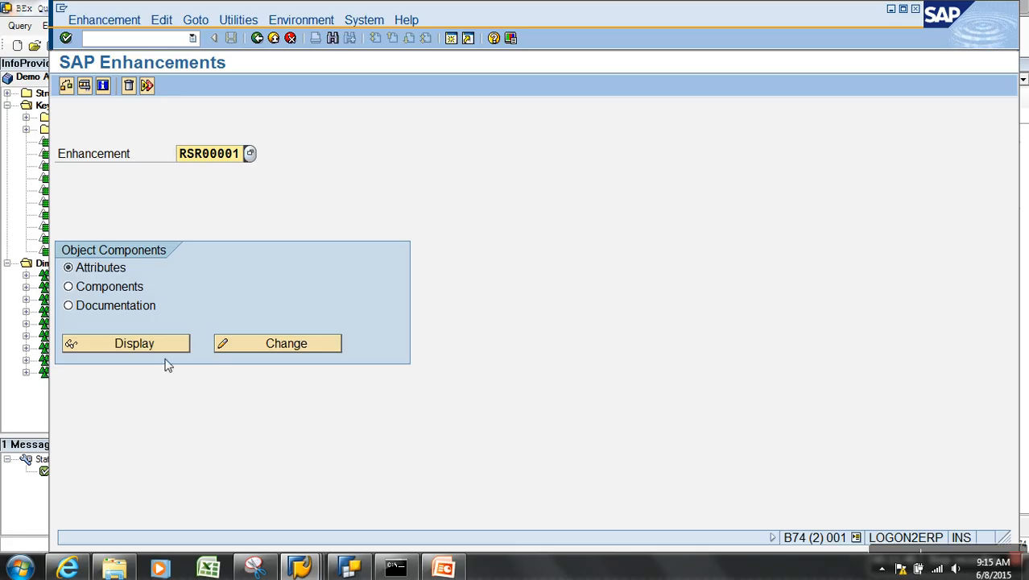
Display the documentation of enhancement RSR00001 and find the HNODE example for hierarchy node variables.
{"action": "left_click", "coordinate": [151, 310]}
{"action": "left_click", "coordinate": [165, 344]}
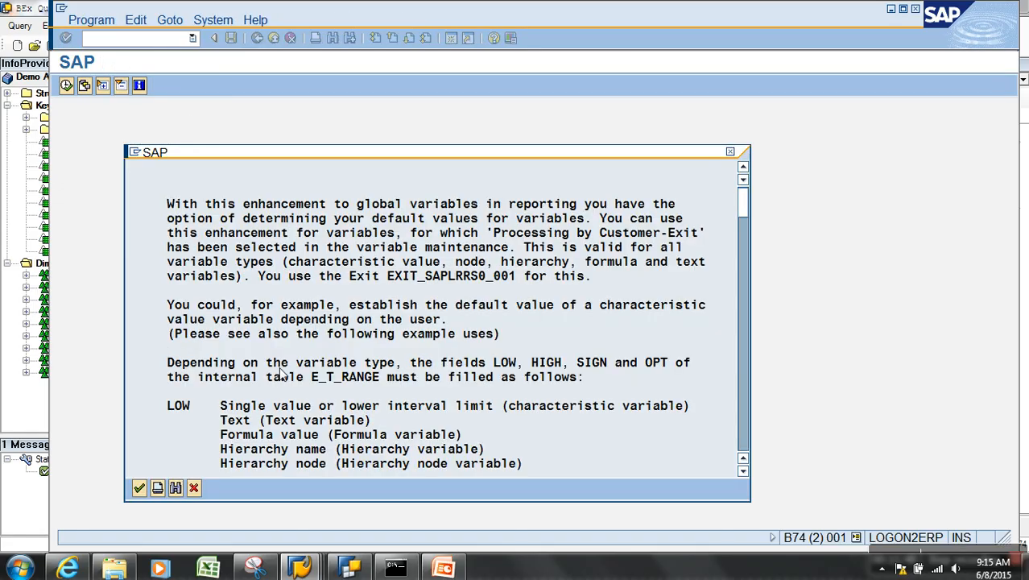
{"action": "left_click", "coordinate": [742, 424]}
{"action": "left_click", "coordinate": [742, 425]}
{"action": "left_click", "coordinate": [743, 425]}
{"action": "left_click", "coordinate": [742, 424]}
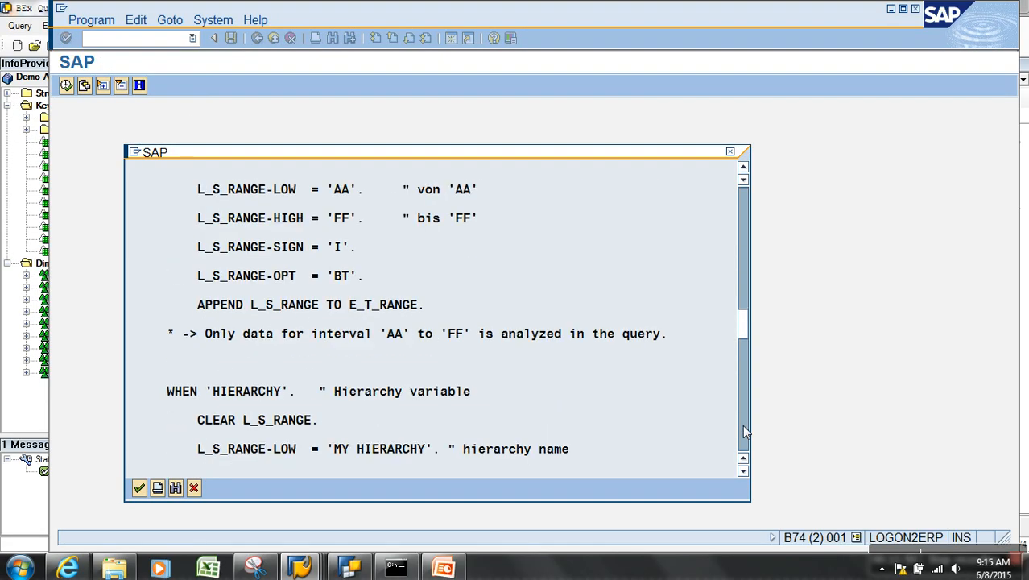
{"action": "left_click", "coordinate": [742, 424]}
{"action": "scroll", "coordinate": [498, 429], "scroll_direction": "down", "scroll_amount": 2}
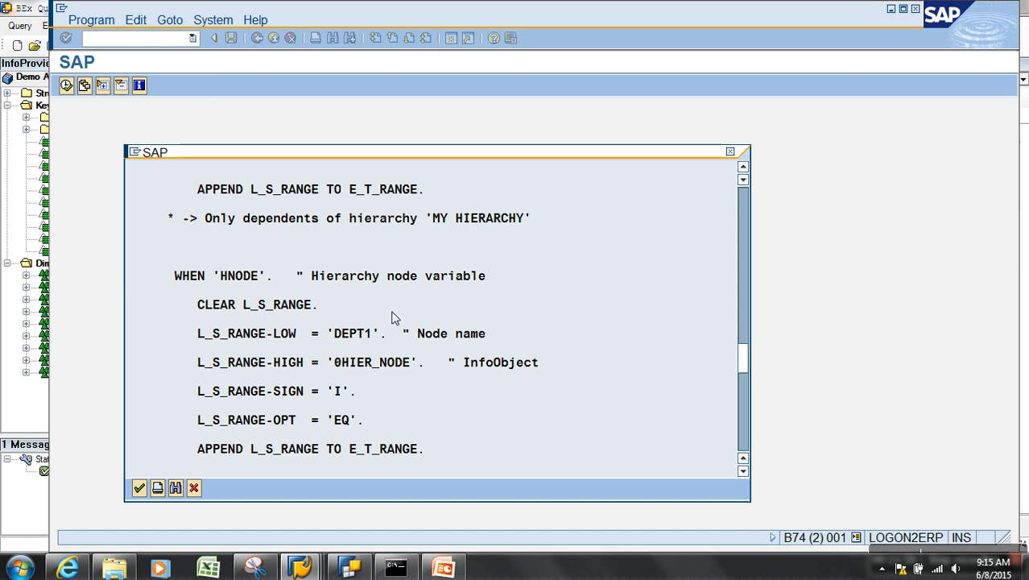
Examine the L_S_RANGE LOW, SIGN, OPT and HIGH assignments in the HNODE code example.
{"action": "left_click", "coordinate": [295, 337]}
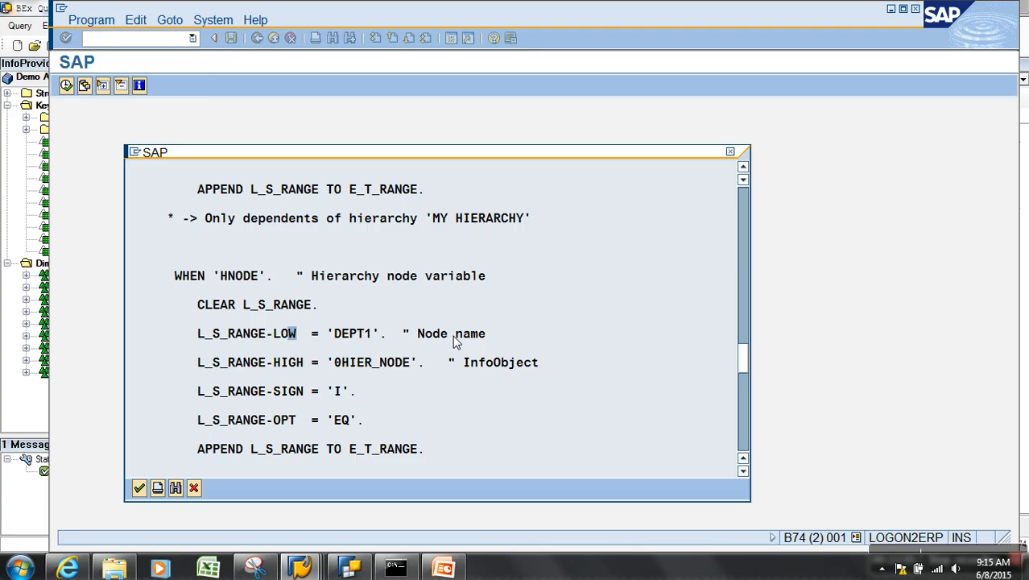
{"action": "left_click", "coordinate": [338, 392]}
{"action": "left_click", "coordinate": [343, 422]}
{"action": "left_click", "coordinate": [293, 363]}
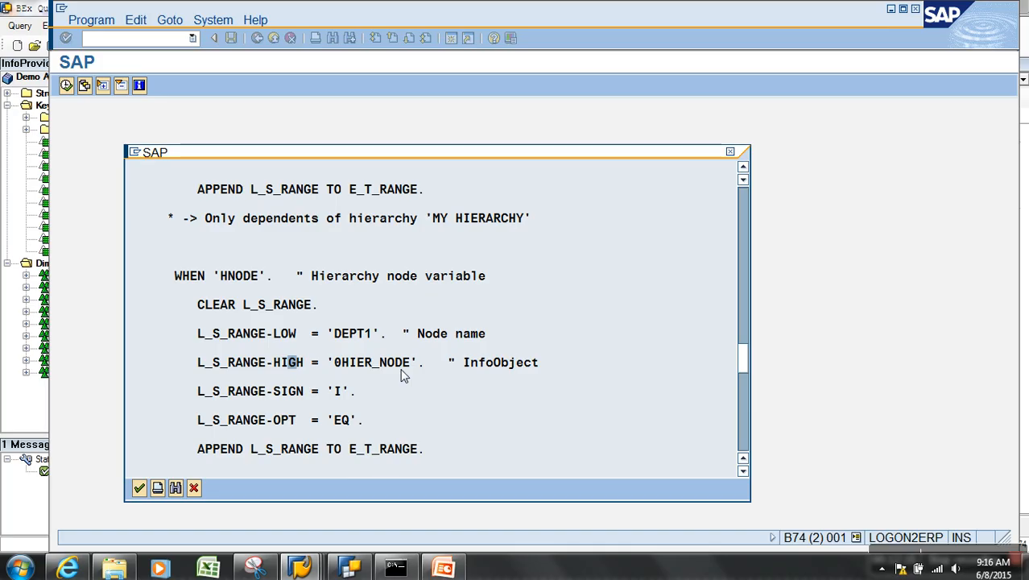
Close the enhancement documentation and open the Modeling view of the Data Warehousing Workbench.
{"action": "left_click", "coordinate": [193, 487]}
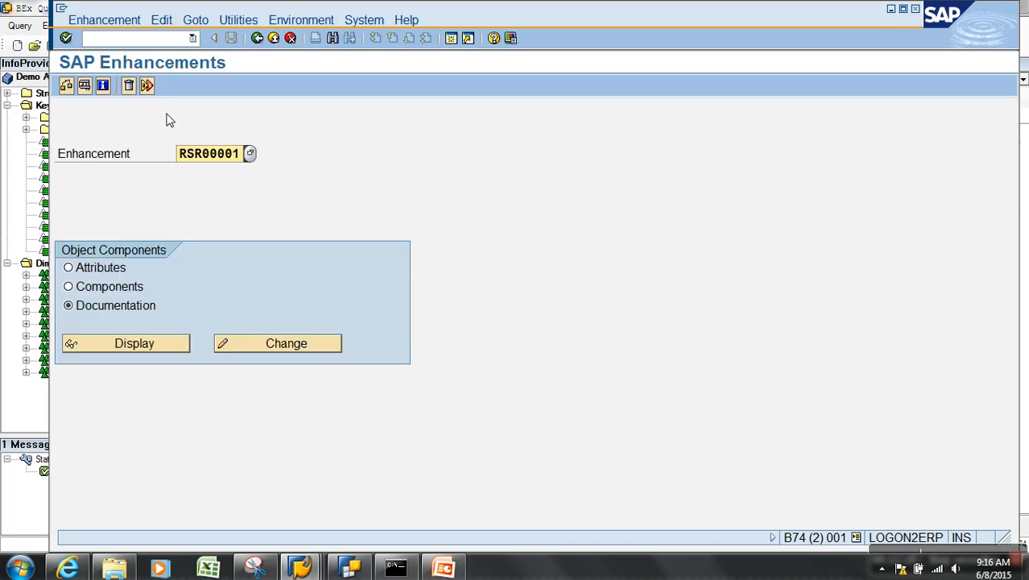
{"action": "left_click", "coordinate": [161, 41]}
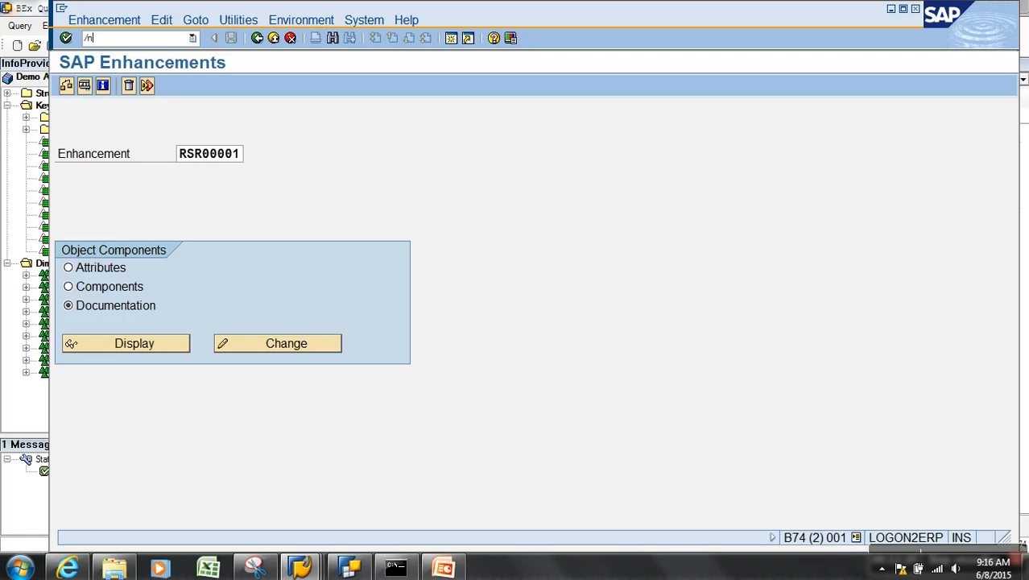
{"action": "key", "text": "Return"}
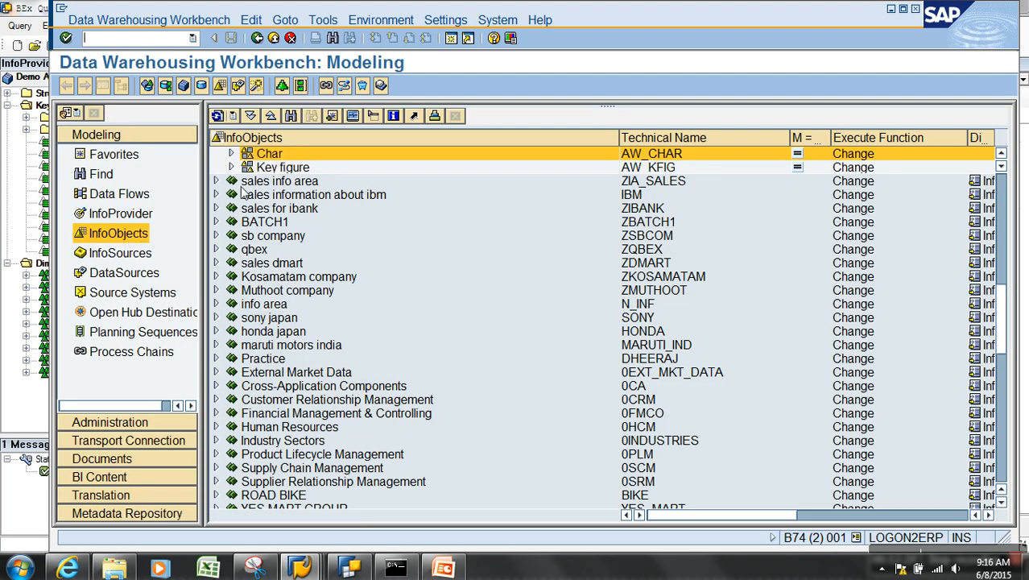
Find InfoObject YGEOKEY9 in the InfoObject tree and display its Flat file Region hierarchy in a widened pane.
{"action": "left_click", "coordinate": [290, 115]}
{"action": "type", "text": "y"}
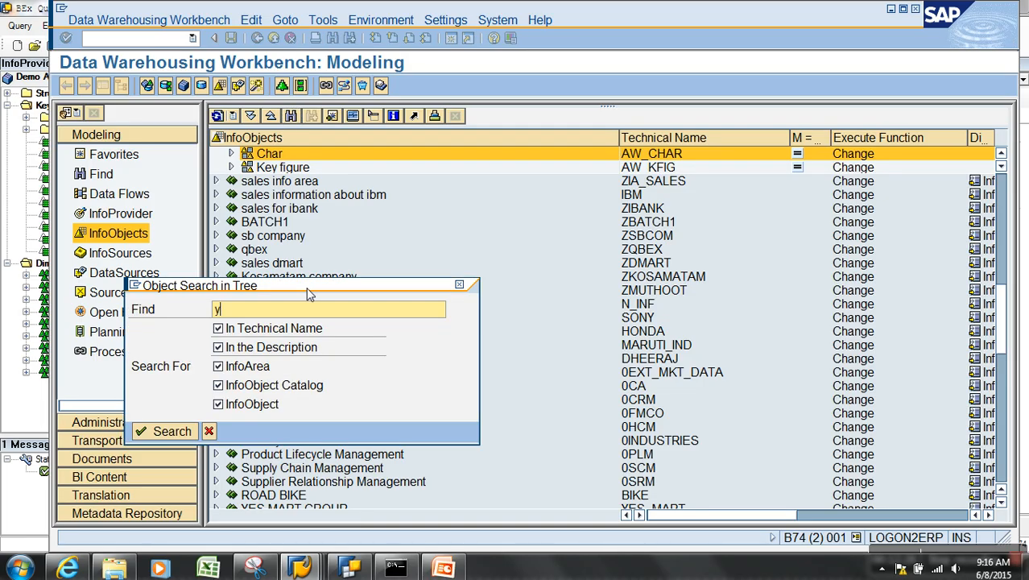
{"action": "type", "text": "geokey9"}
{"action": "key", "text": "Return"}
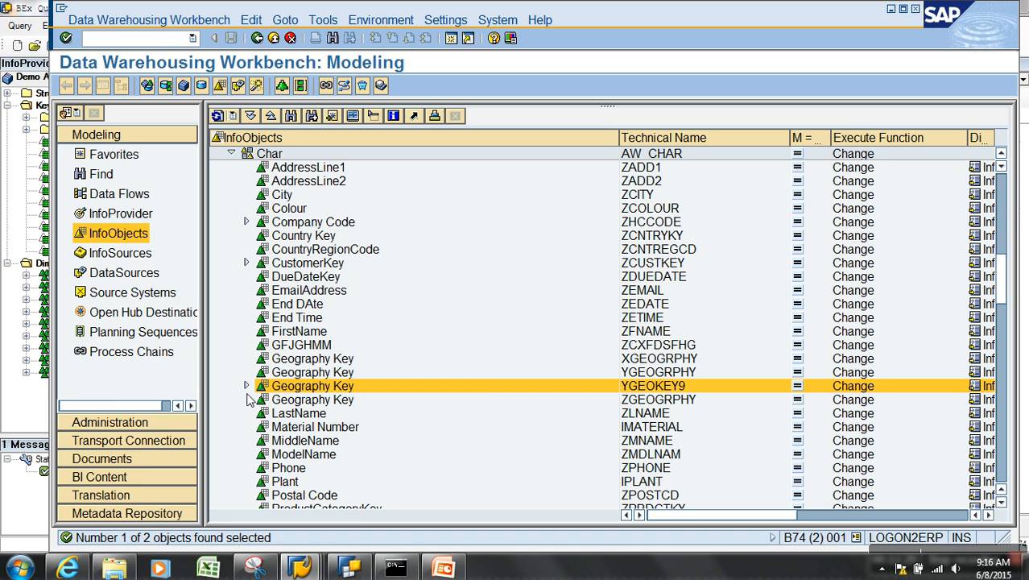
{"action": "left_click", "coordinate": [246, 386]}
{"action": "right_click", "coordinate": [341, 334]}
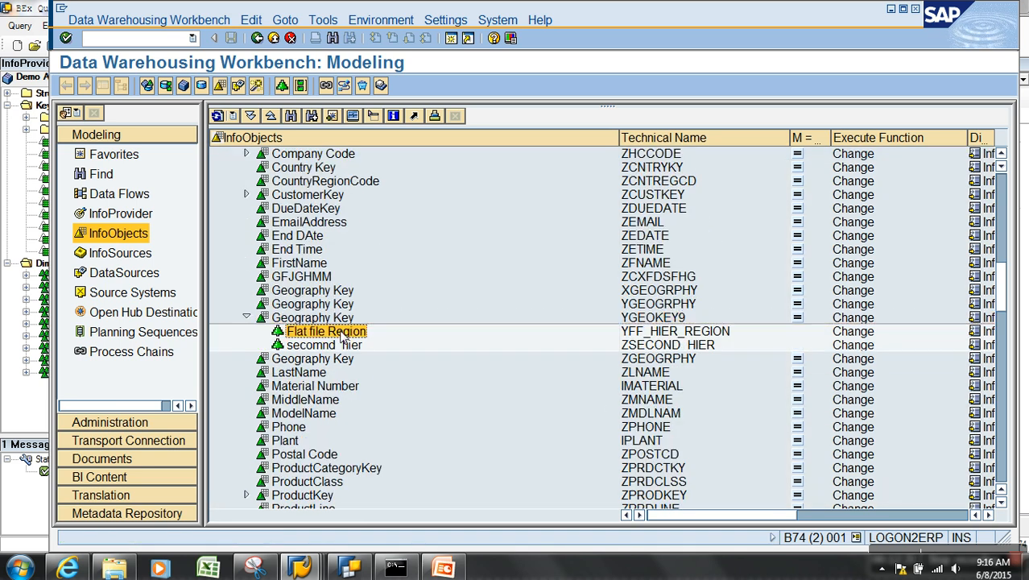
{"action": "left_click", "coordinate": [372, 341]}
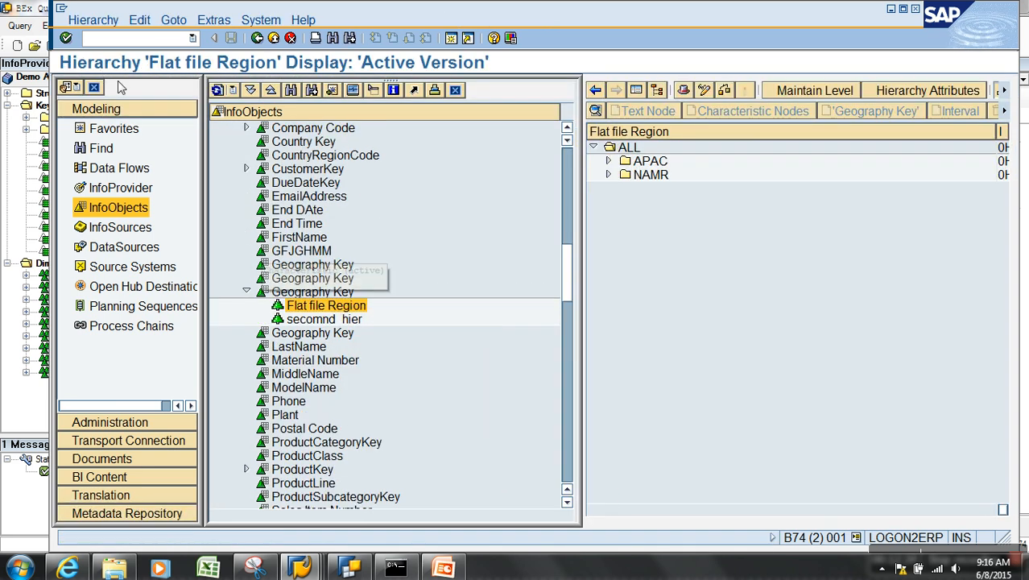
{"action": "left_click_drag", "start_coordinate": [589, 135], "coordinate": [270, 193]}
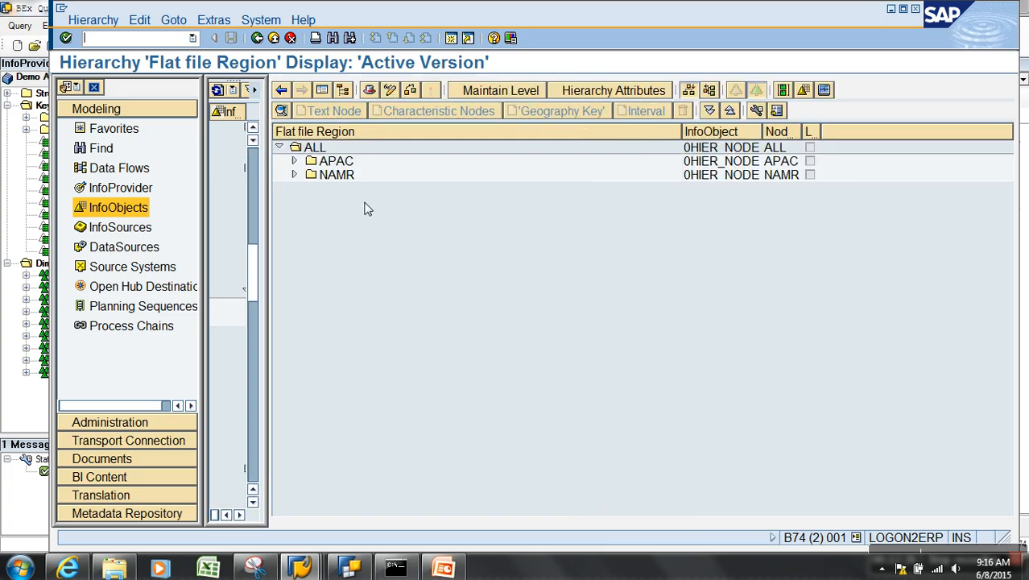
Expand the APAC and IN nodes and widen the columns to examine the InfoObject and node name of IN.
{"action": "left_click", "coordinate": [294, 161]}
{"action": "left_click", "coordinate": [339, 175]}
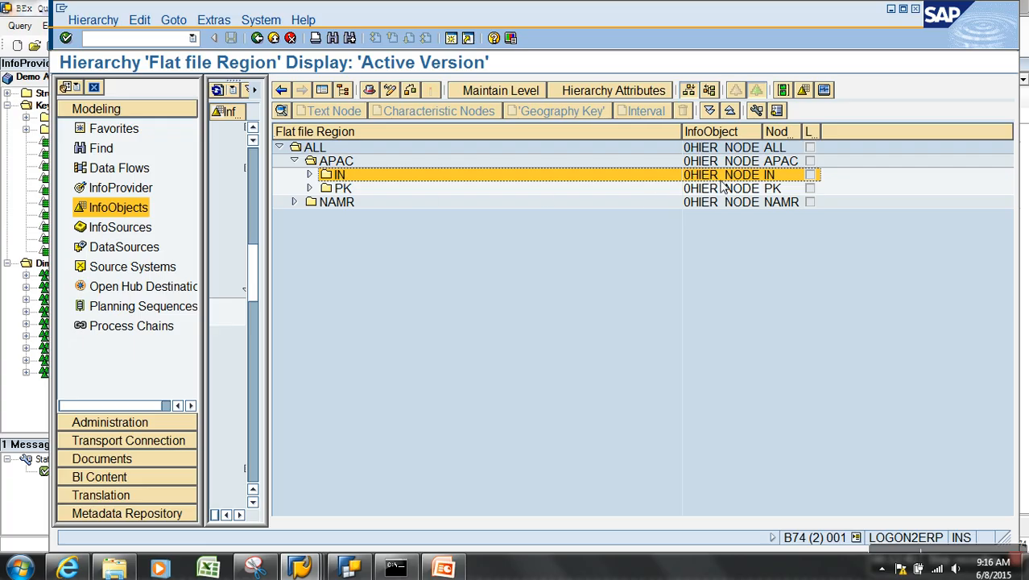
{"action": "left_click", "coordinate": [309, 175]}
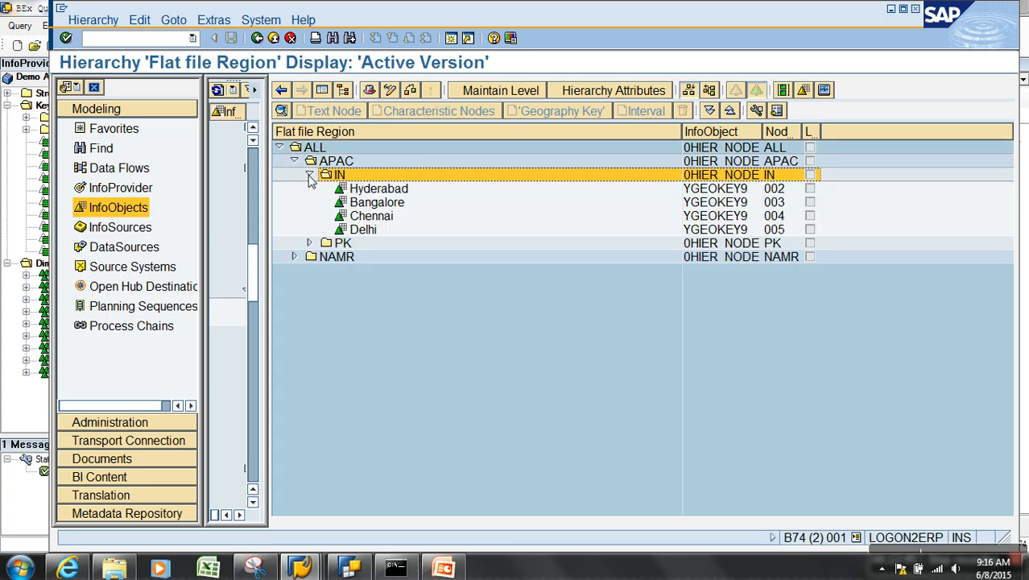
{"action": "left_click", "coordinate": [373, 204]}
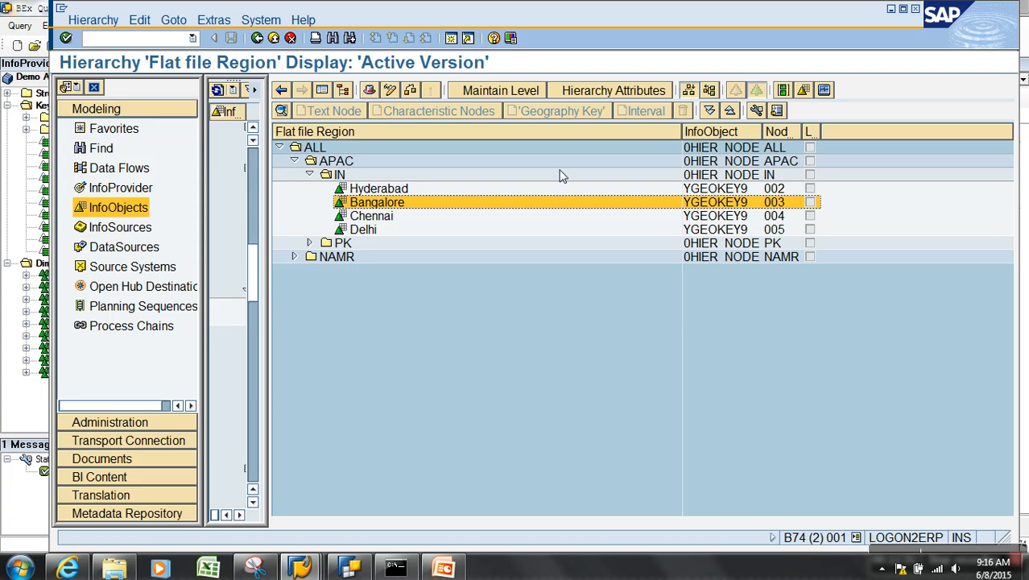
{"action": "left_click", "coordinate": [341, 175]}
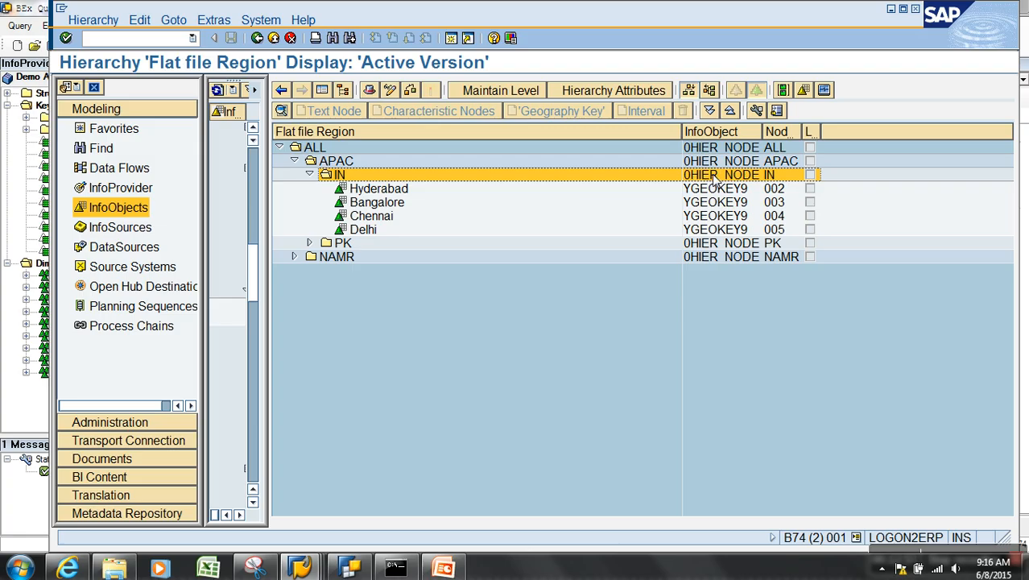
{"action": "left_click_drag", "start_coordinate": [820, 131], "coordinate": [909, 135]}
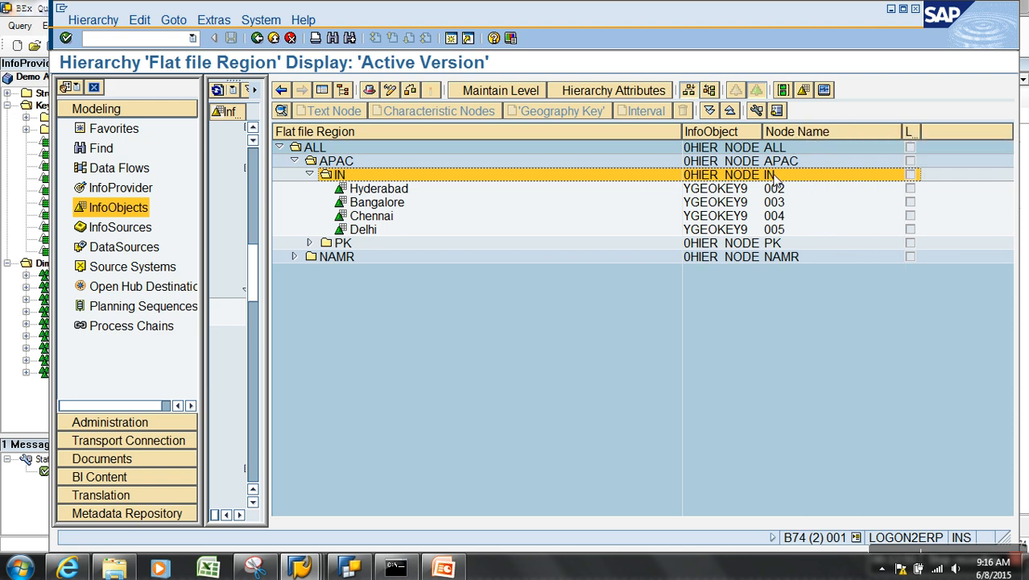
{"action": "left_click_drag", "start_coordinate": [765, 133], "coordinate": [782, 132]}
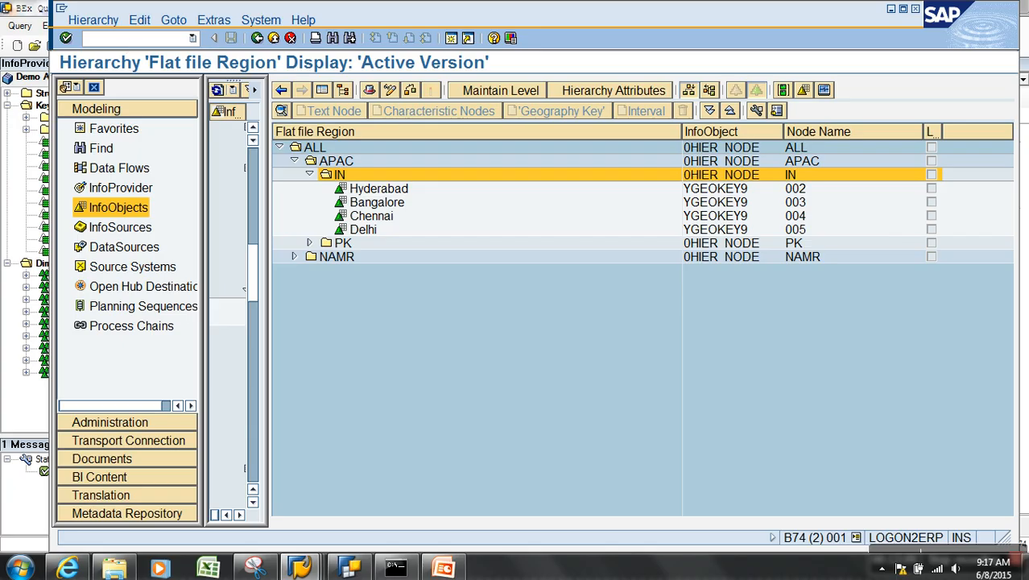
Display function module EXIT_SAPLRRS0_001 in the Function Builder and open its include ZXRSRU01 for editing.
{"action": "key", "text": "Return"}
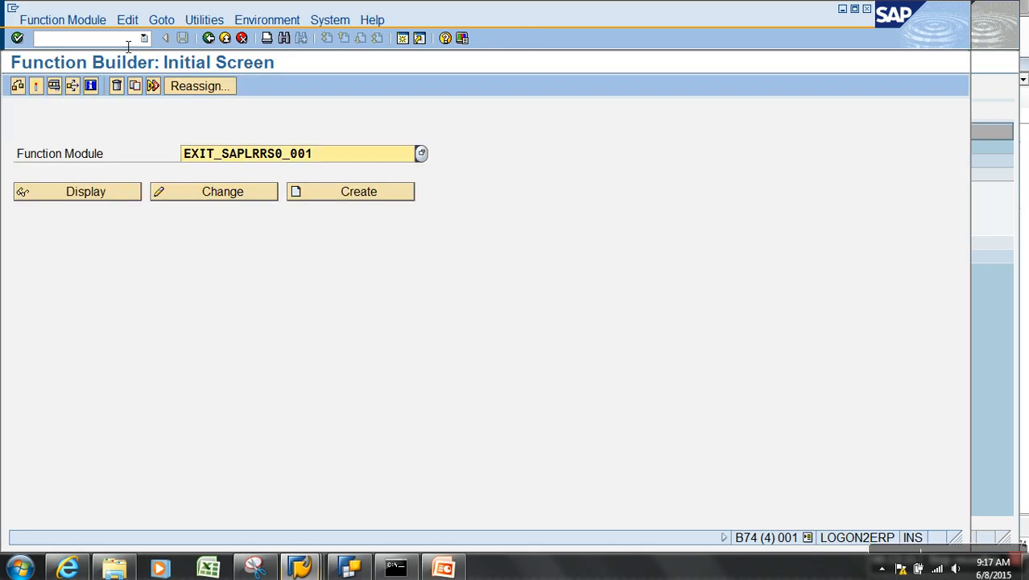
{"action": "left_click", "coordinate": [128, 196]}
{"action": "scroll", "coordinate": [204, 306], "scroll_direction": "down", "scroll_amount": 6}
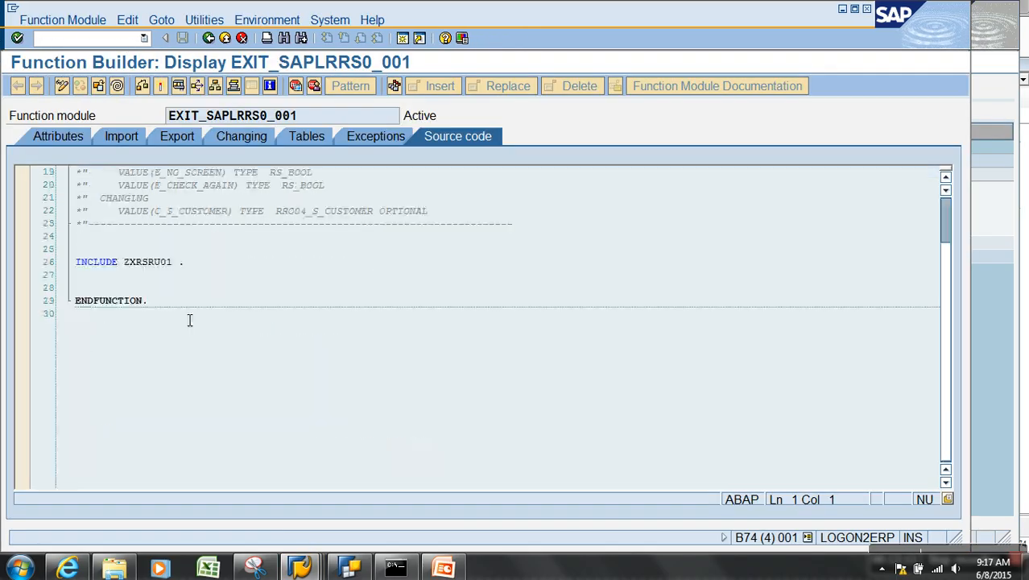
{"action": "double_click", "coordinate": [156, 269]}
{"action": "scroll", "coordinate": [219, 364], "scroll_direction": "down", "scroll_amount": 7}
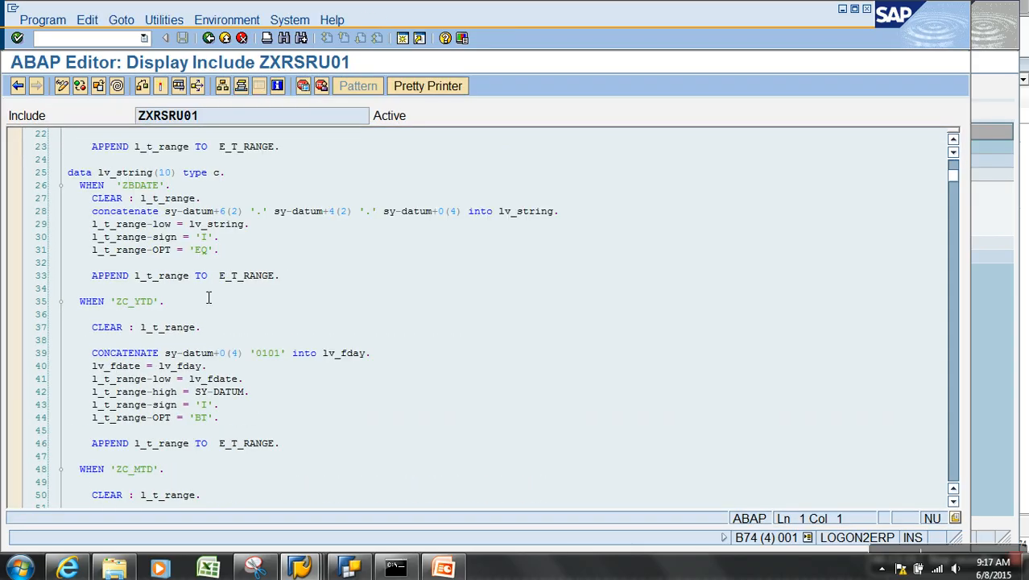
{"action": "left_click", "coordinate": [62, 85]}
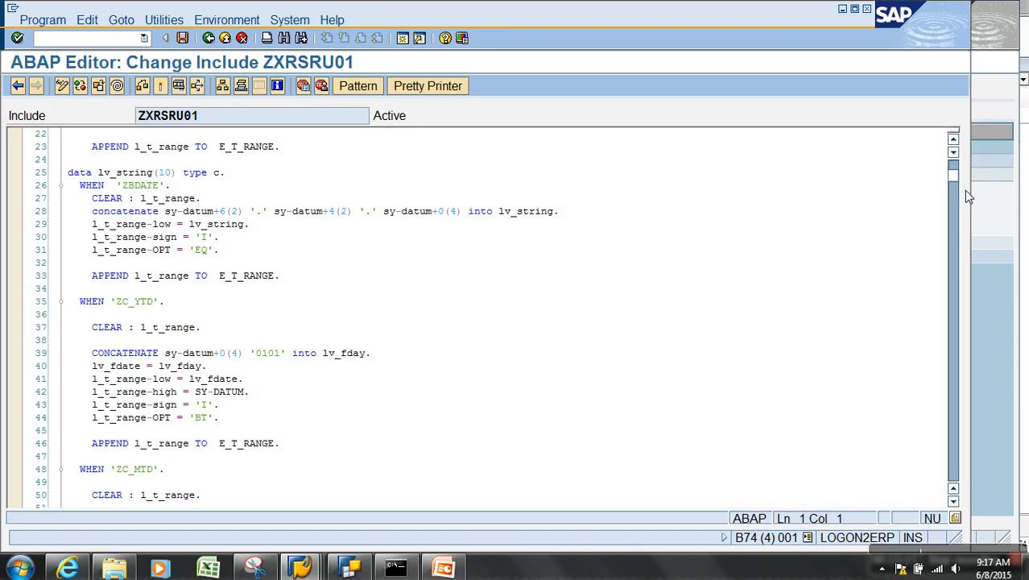
Add a when 'ZHE002'. branch with blank lines after the YHE001 branch, just before ENDCASE.
{"action": "left_click_drag", "start_coordinate": [952, 173], "coordinate": [953, 477]}
{"action": "left_click", "coordinate": [329, 488]}
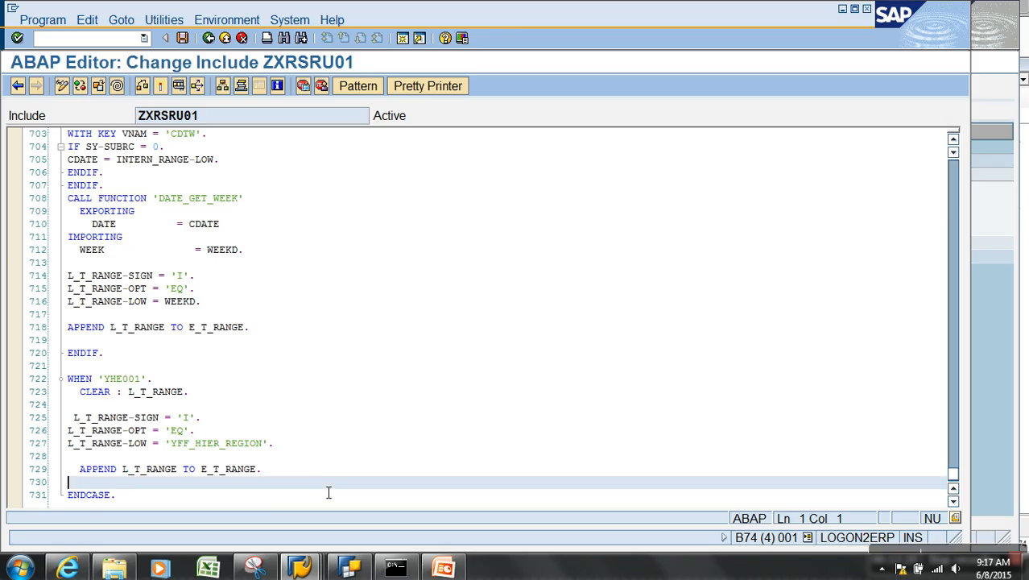
{"action": "key", "text": "Return"}
{"action": "type", "text": "when "}
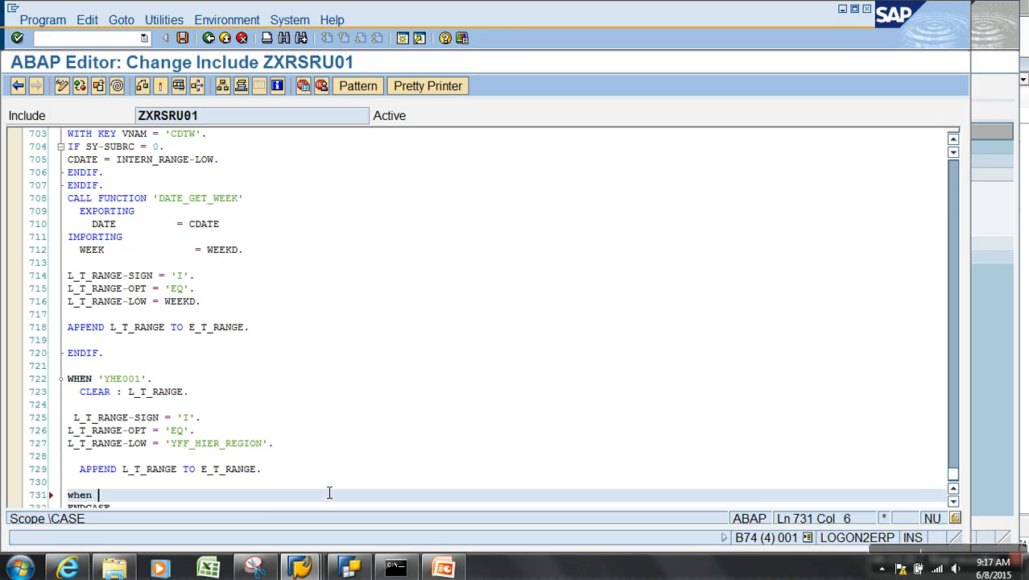
{"action": "type", "text": "'ZHE002'."}
{"action": "key", "text": "Return"}
{"action": "key", "text": "Return"}
{"action": "key", "text": "Return"}
{"action": "key", "text": "Return"}
{"action": "key", "text": "Return"}
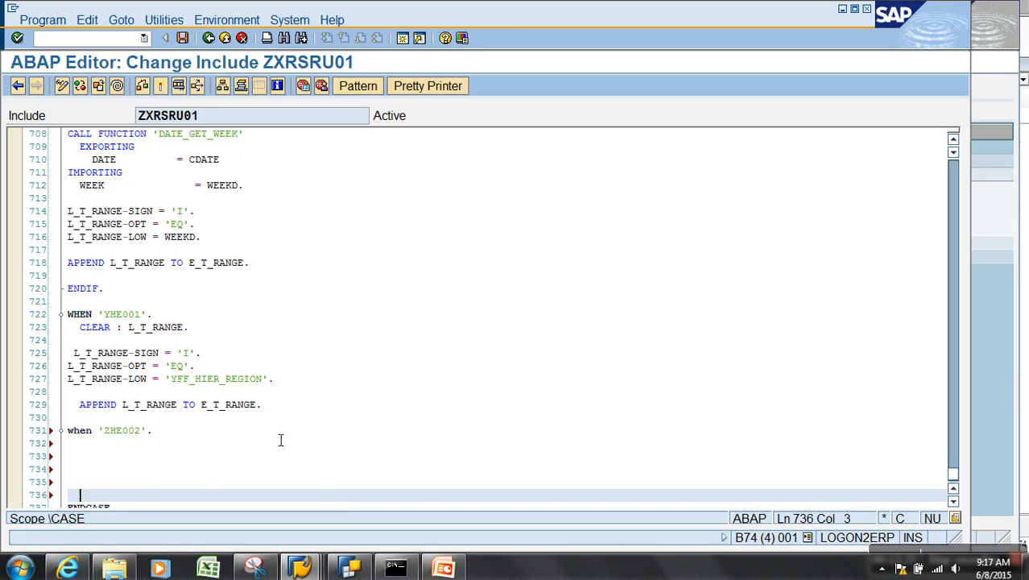
Copy the YHE001 branch's code, from CLEAR : L_T_RANGE through the APPEND statement, into the ZHE002 branch.
{"action": "left_click_drag", "start_coordinate": [282, 414], "coordinate": [57, 333]}
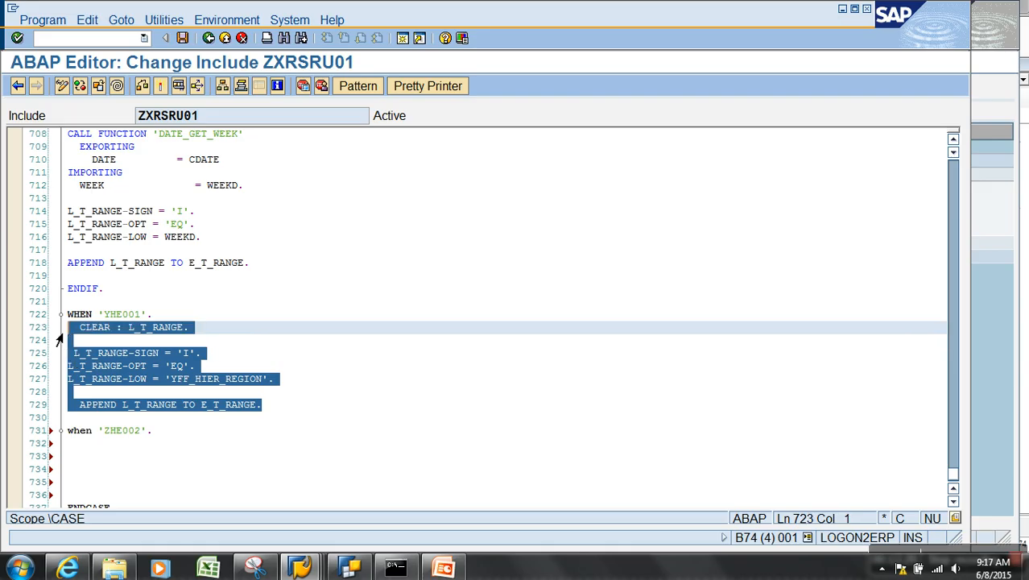
{"action": "left_click", "coordinate": [96, 456]}
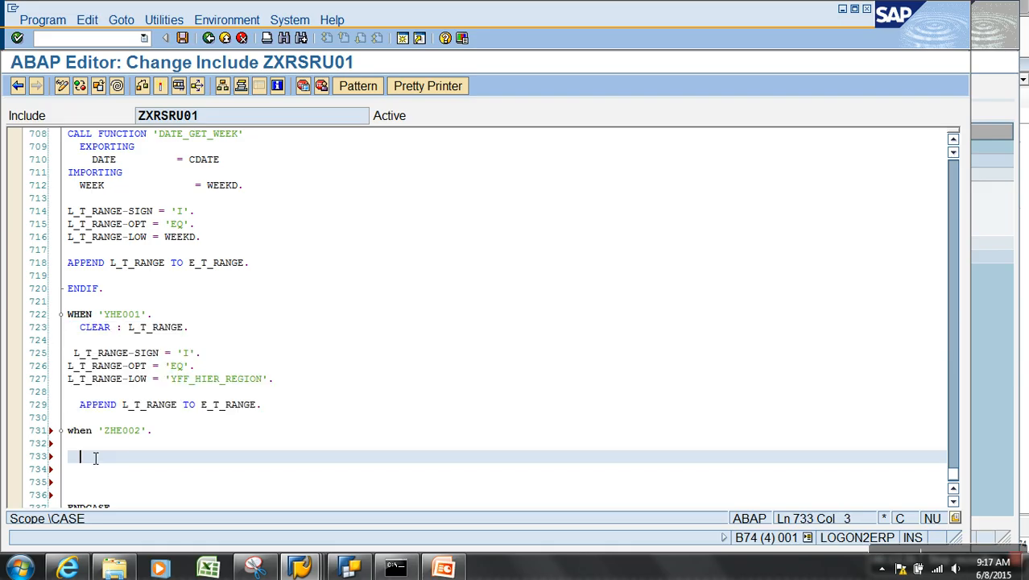
{"action": "type", "text": "CLEAR : L_T_RANGE.   L_T_RANGE-SIGN = 'I'. L_T_RANGE-OPT = 'EQ'. L_T_RANGE-LOW = 'YFF_HIER_REGION'.    APPEND L_T_RANGE TO E_T_RANGE."}
{"action": "scroll", "coordinate": [100, 453], "scroll_direction": "down", "scroll_amount": 5}
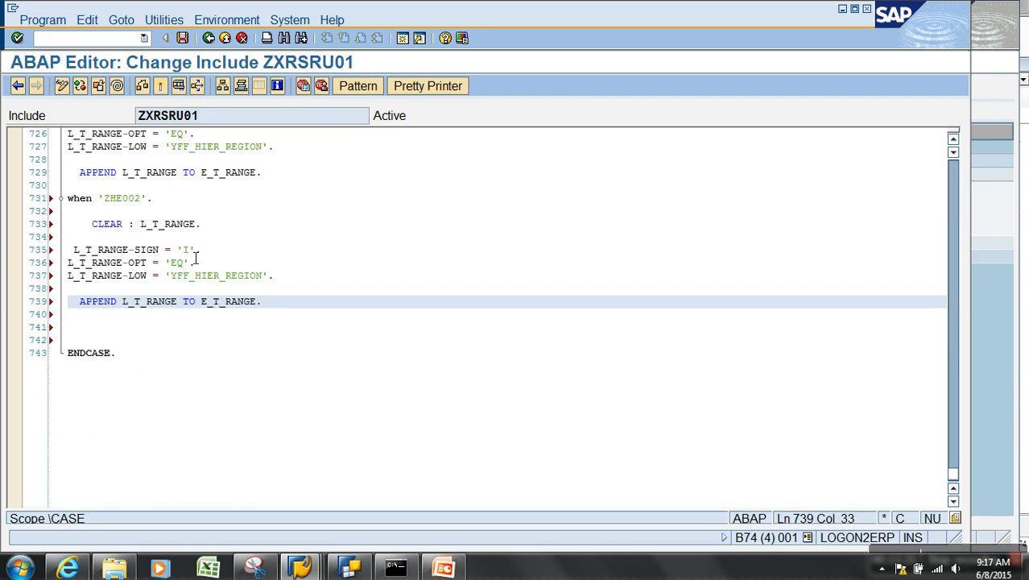
Duplicate the L_T_RANGE-LOW line directly beneath itself in the ZHE002 branch and change the copy's field to L_T_RANGE-HIGH.
{"action": "left_click_drag", "start_coordinate": [272, 278], "coordinate": [73, 281]}
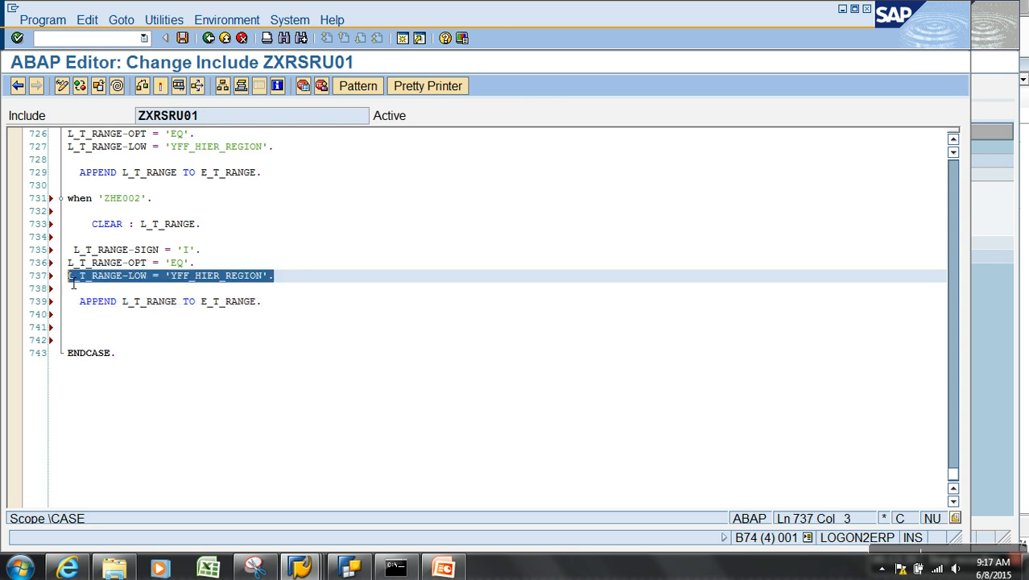
{"action": "key", "text": "ctrl+c"}
{"action": "left_click", "coordinate": [282, 280]}
{"action": "key", "text": "Down"}
{"action": "key", "text": "ctrl+v"}
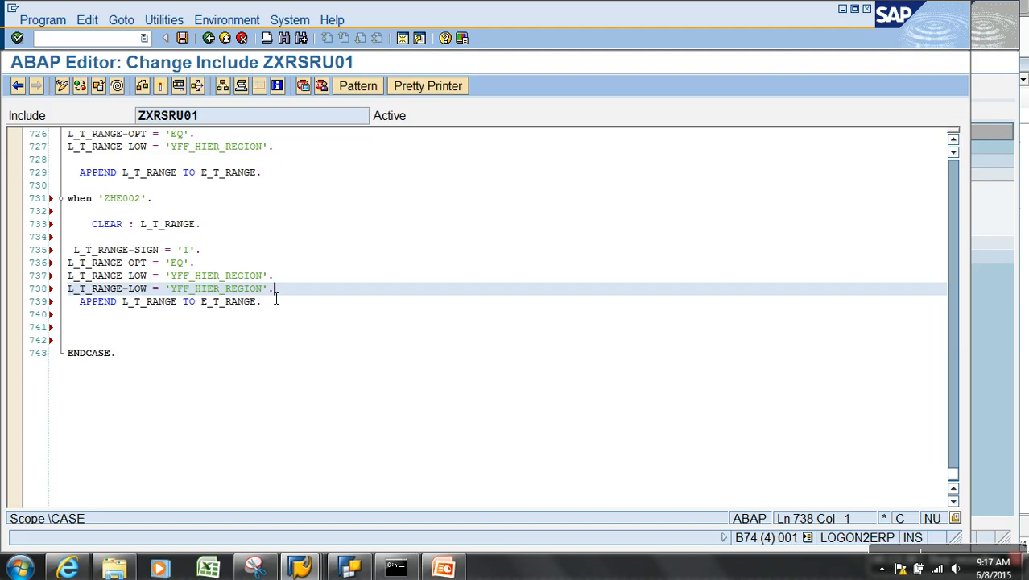
{"action": "left_click", "coordinate": [153, 289]}
{"action": "key", "text": "BackSpace"}
{"action": "key", "text": "BackSpace"}
{"action": "key", "text": "BackSpace"}
{"action": "type", "text": "HIGH"}
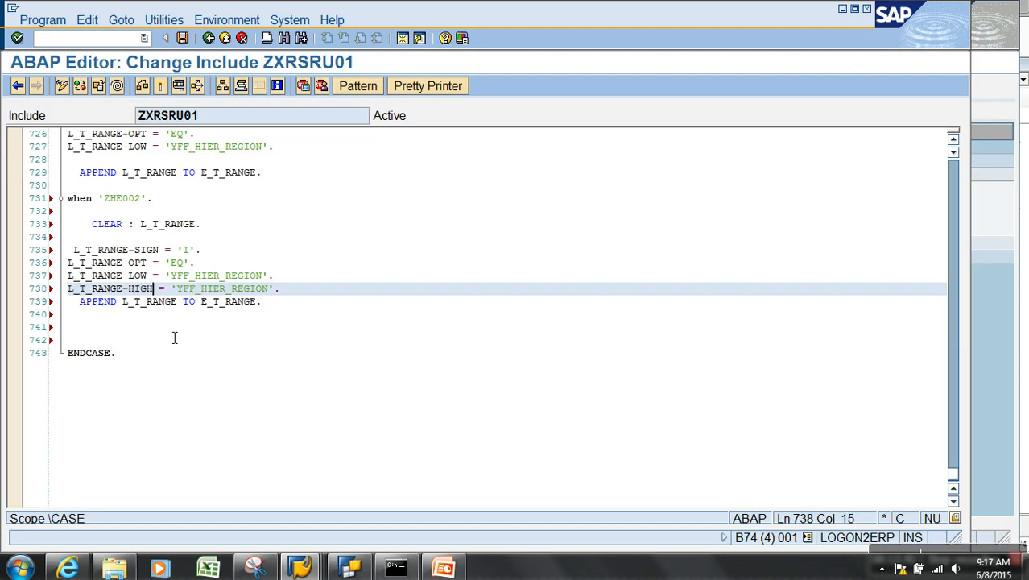
Consult the hierarchy display and clear the text between the quotes of L_T_RANGE-HIGH in the ZHE002 branch.
{"action": "key", "text": "alt+Tab"}
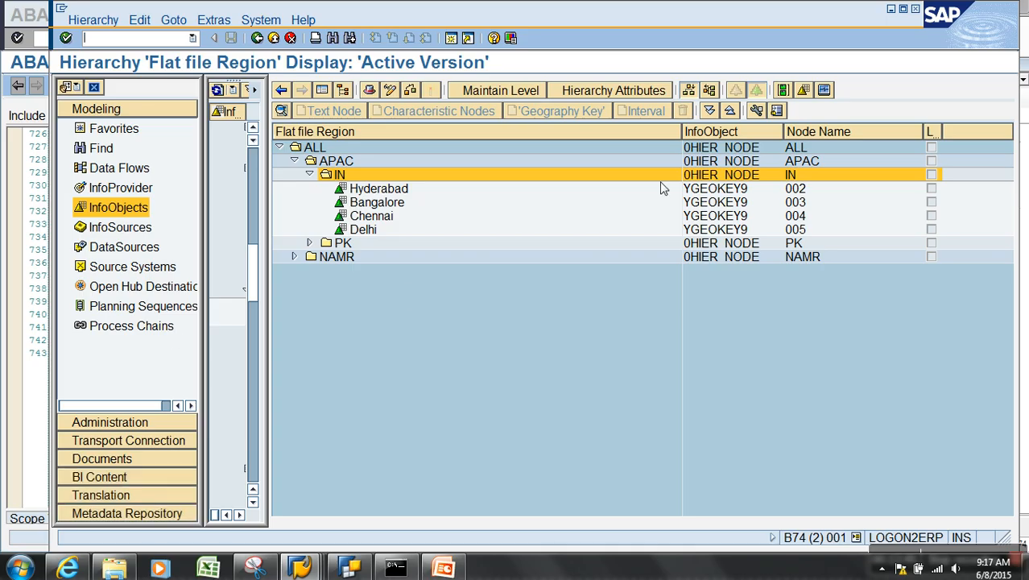
{"action": "key", "text": "alt+Tab"}
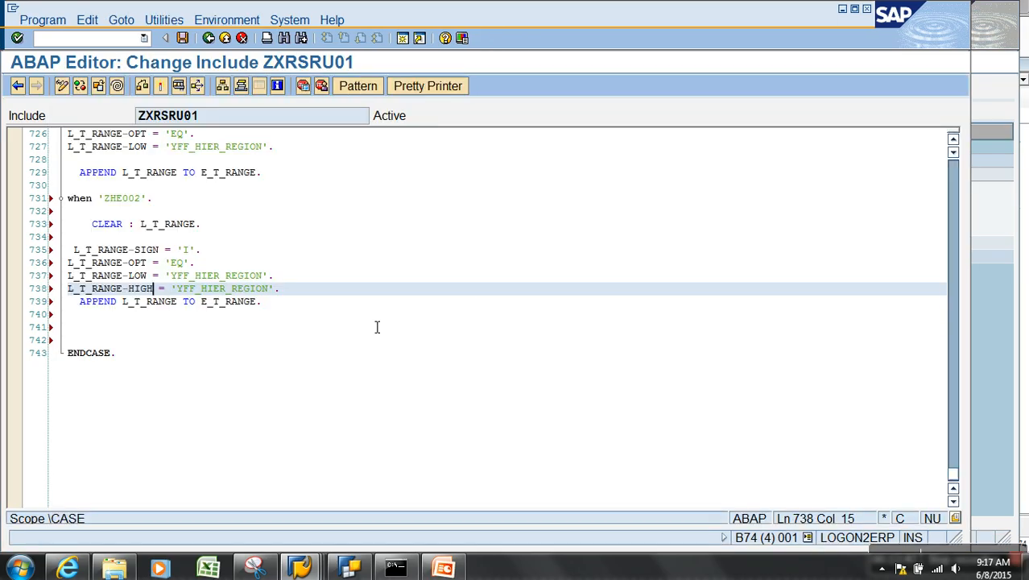
{"action": "left_click", "coordinate": [271, 288]}
{"action": "key", "text": "BackSpace"}
{"action": "key", "text": "BackSpace"}
{"action": "key", "text": "BackSpace"}
{"action": "key", "text": "BackSpace"}
{"action": "key", "text": "BackSpace"}
{"action": "key", "text": "BackSpace"}
{"action": "key", "text": "BackSpace"}
{"action": "key", "text": "BackSpace"}
{"action": "key", "text": "BackSpace"}
{"action": "key", "text": "BackSpace"}
{"action": "key", "text": "BackSpace"}
{"action": "key", "text": "BackSpace"}
{"action": "key", "text": "BackSpace"}
{"action": "key", "text": "BackSpace"}
{"action": "key", "text": "BackSpace"}
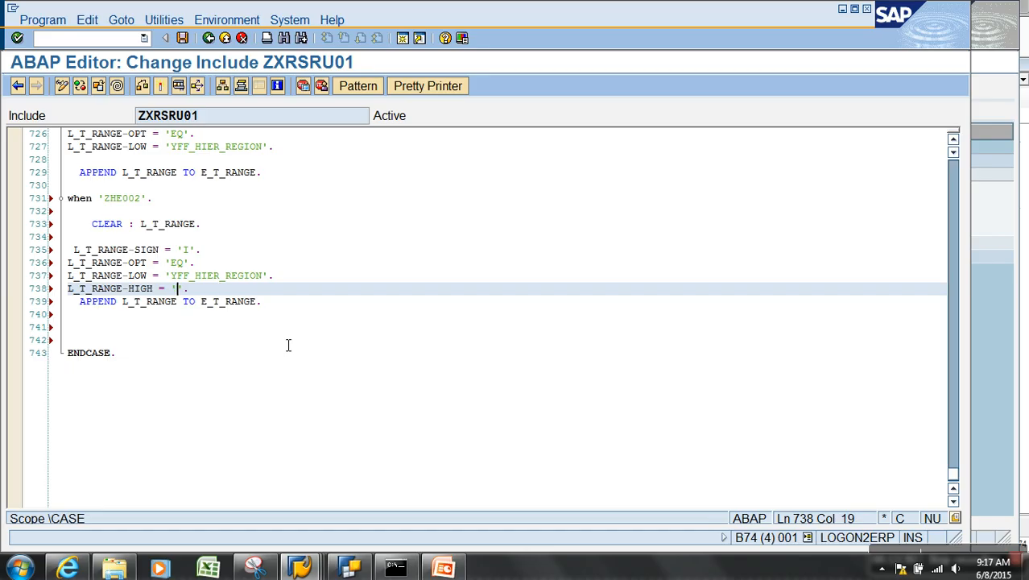
Set L_T_RANGE-LOW to 'IN' and L_T_RANGE-HIGH to '0HIER_NODE' in the ZHE002 branch, consulting the hierarchy display.
{"action": "left_click_drag", "start_coordinate": [264, 275], "coordinate": [178, 282]}
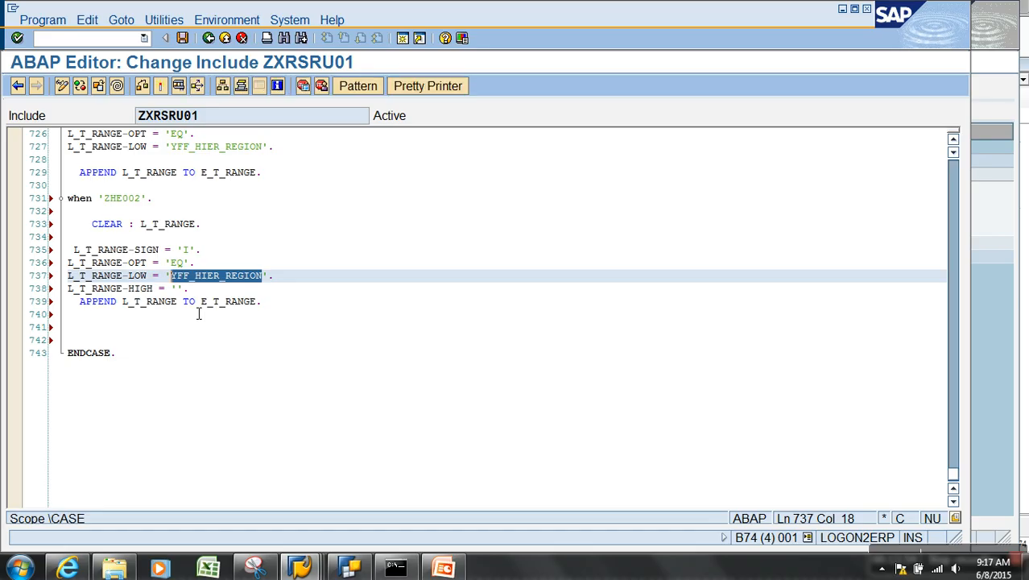
{"action": "type", "text": "IN"}
{"action": "left_click", "coordinate": [177, 288]}
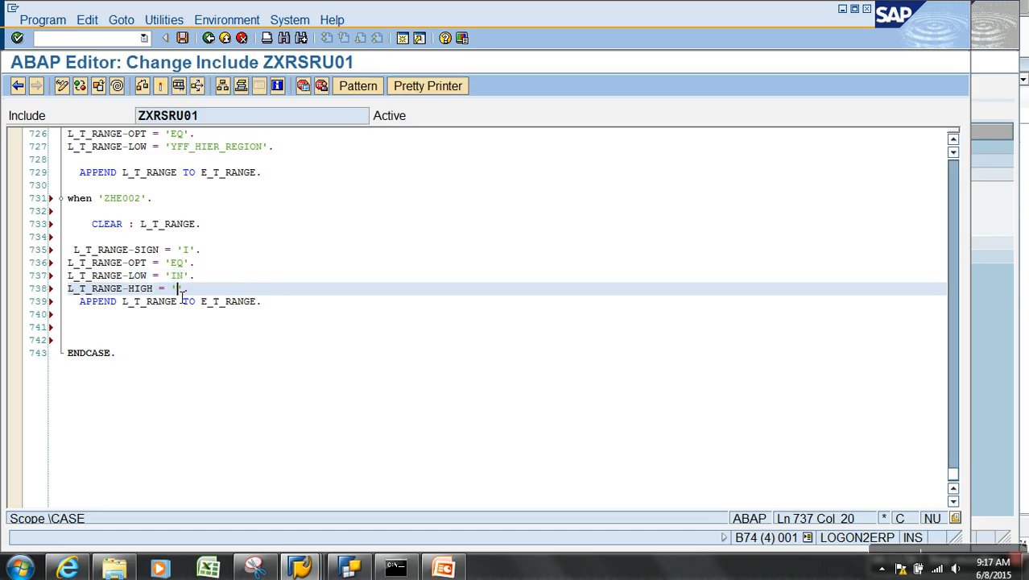
{"action": "key", "text": "alt+Tab"}
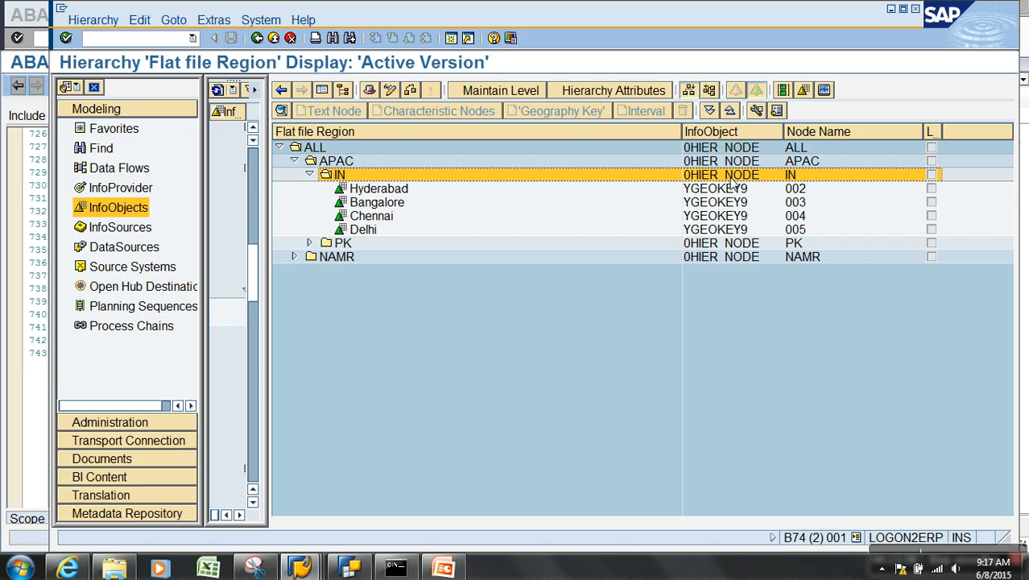
{"action": "key", "text": "alt+Tab"}
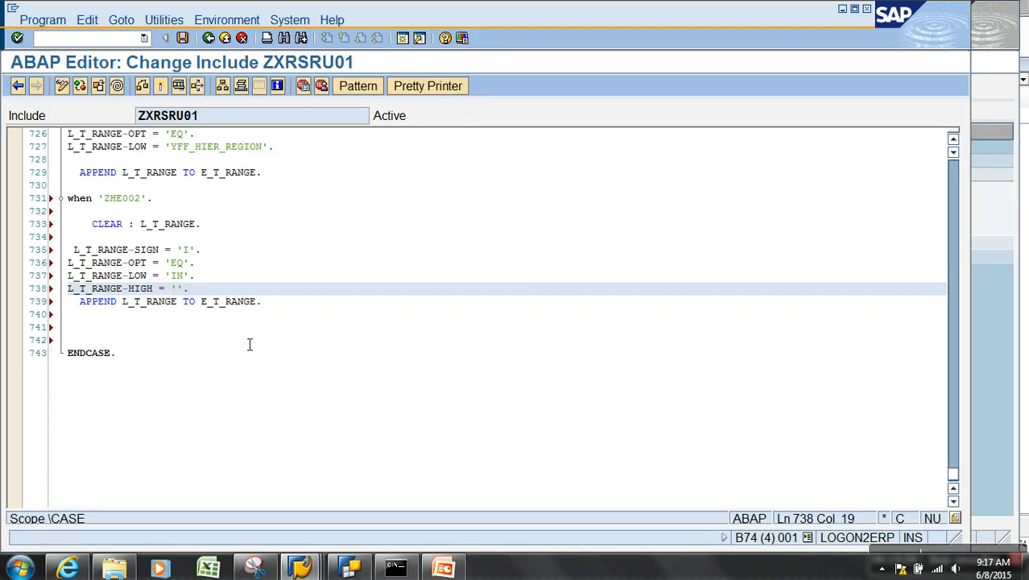
{"action": "type", "text": "0HIER_NODE"}
Activate include ZXRSRU01 and return to the function module.
{"action": "left_click", "coordinate": [98, 87]}
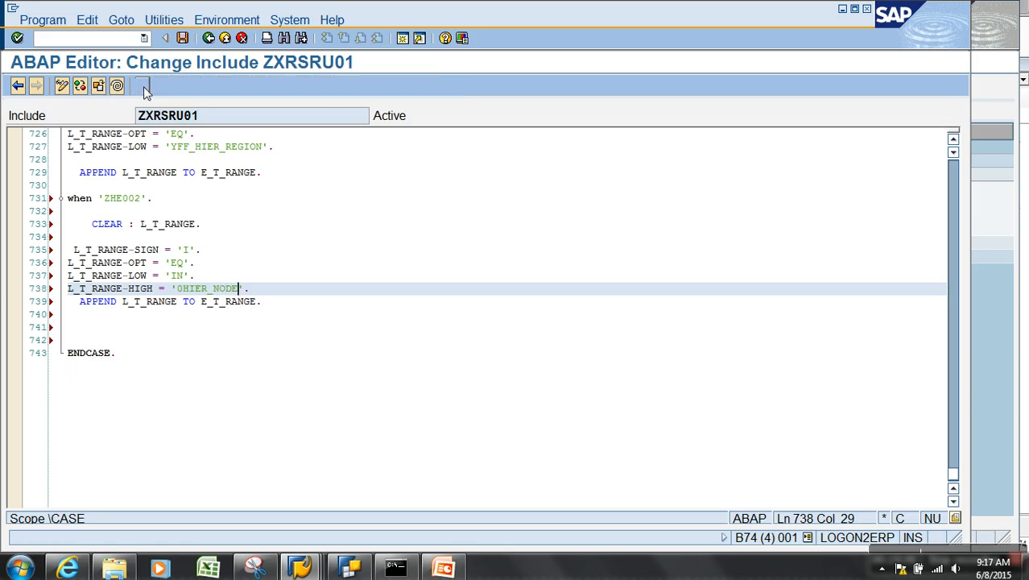
{"action": "left_click", "coordinate": [162, 86]}
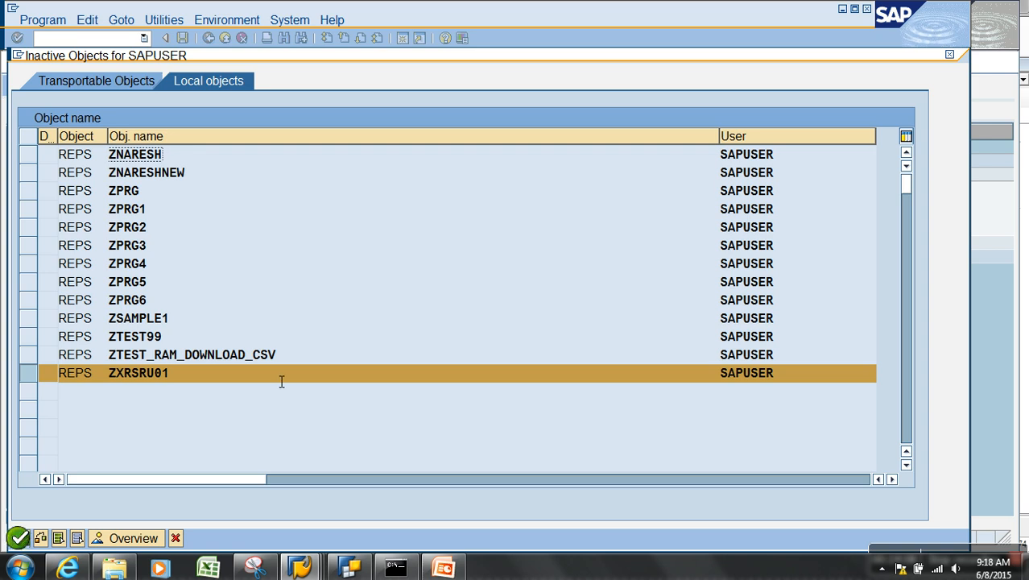
{"action": "key", "text": "Return"}
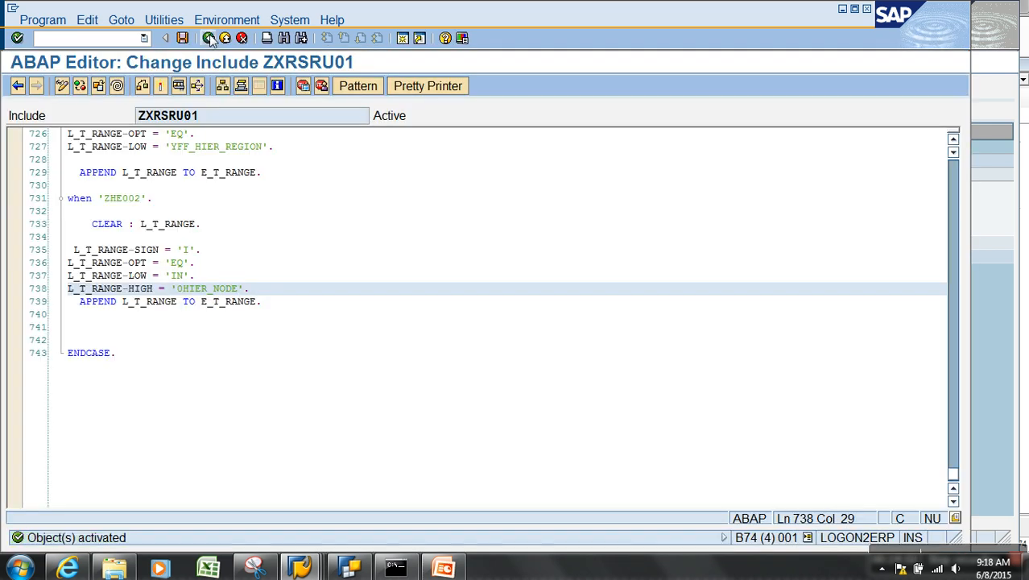
{"action": "key", "text": "F3"}
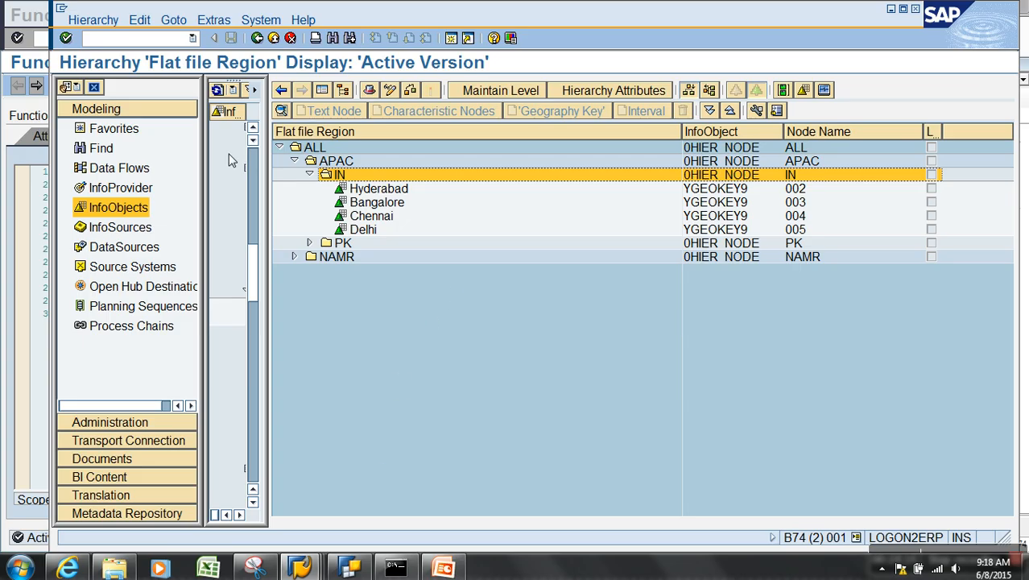
Save query zdemohnode in BEx Query Designer, and execute ZAW_S01/ZDEMOHNODE in the SAP Query Monitor to check the zexit node selection.
{"action": "left_click", "coordinate": [349, 568]}
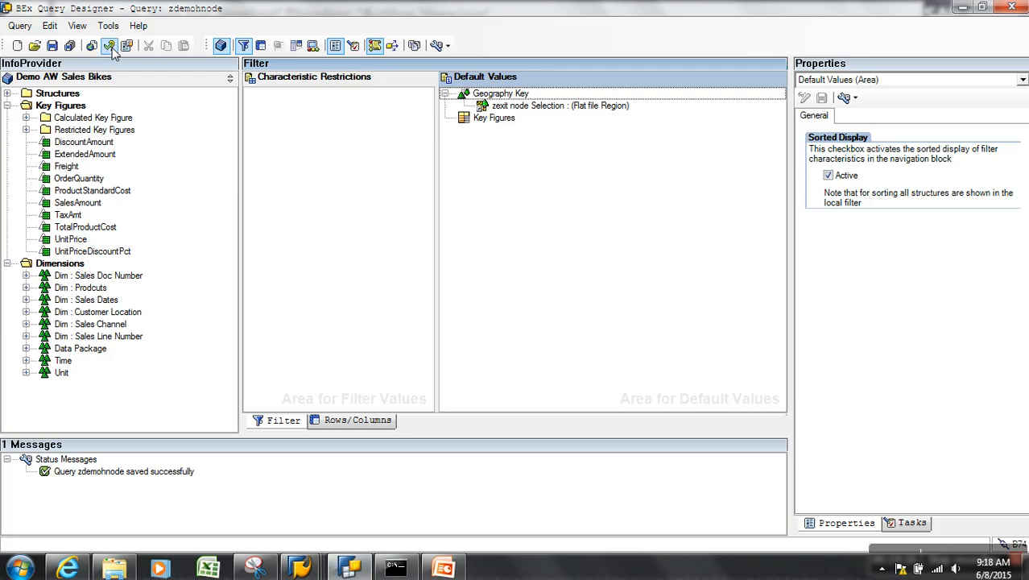
{"action": "left_click", "coordinate": [52, 45]}
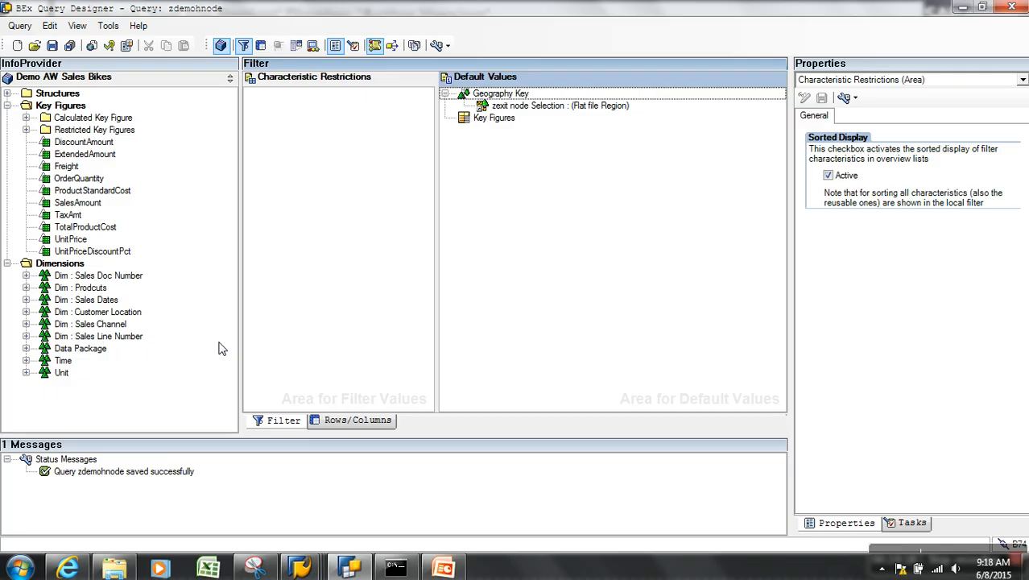
{"action": "key", "text": "alt+Tab"}
{"action": "left_click", "coordinate": [164, 43]}
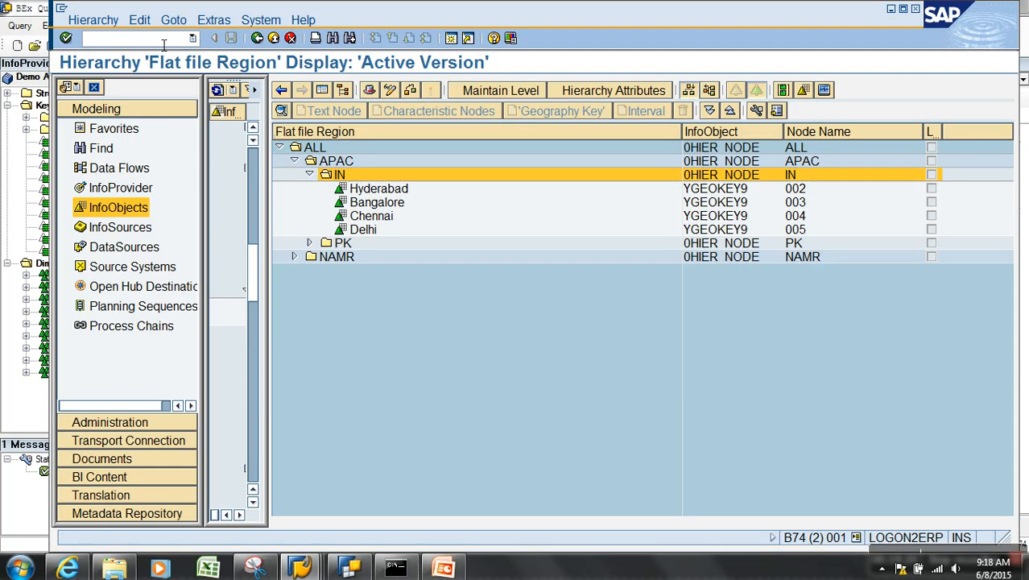
{"action": "key", "text": "Return"}
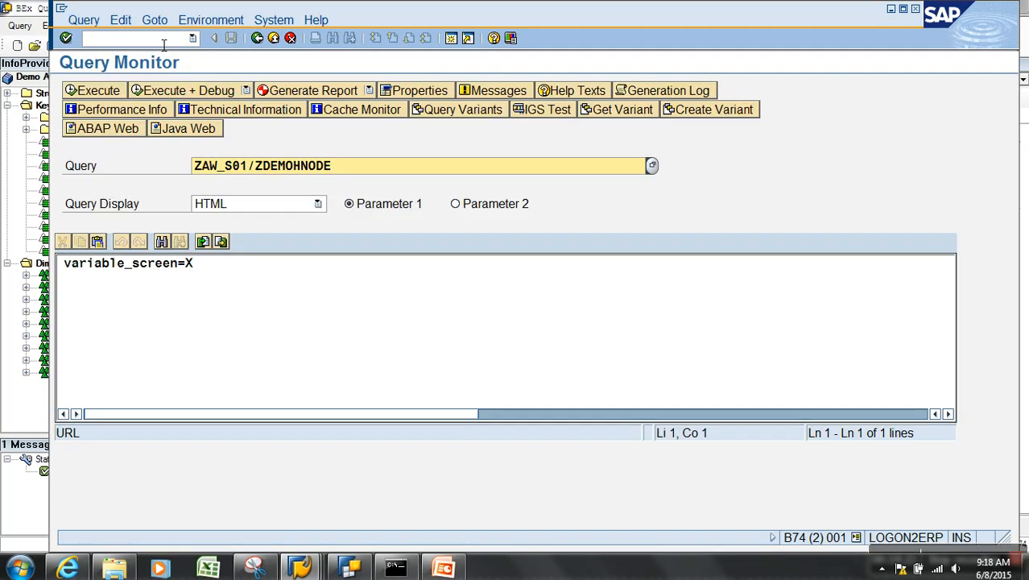
{"action": "left_click", "coordinate": [95, 91]}
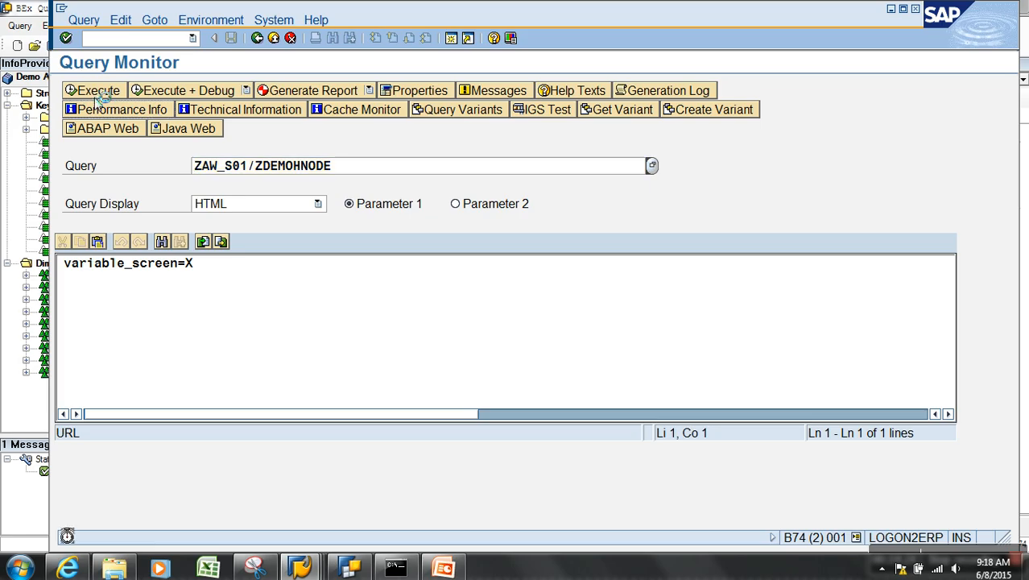
{"action": "left_click_drag", "start_coordinate": [204, 234], "coordinate": [131, 229]}
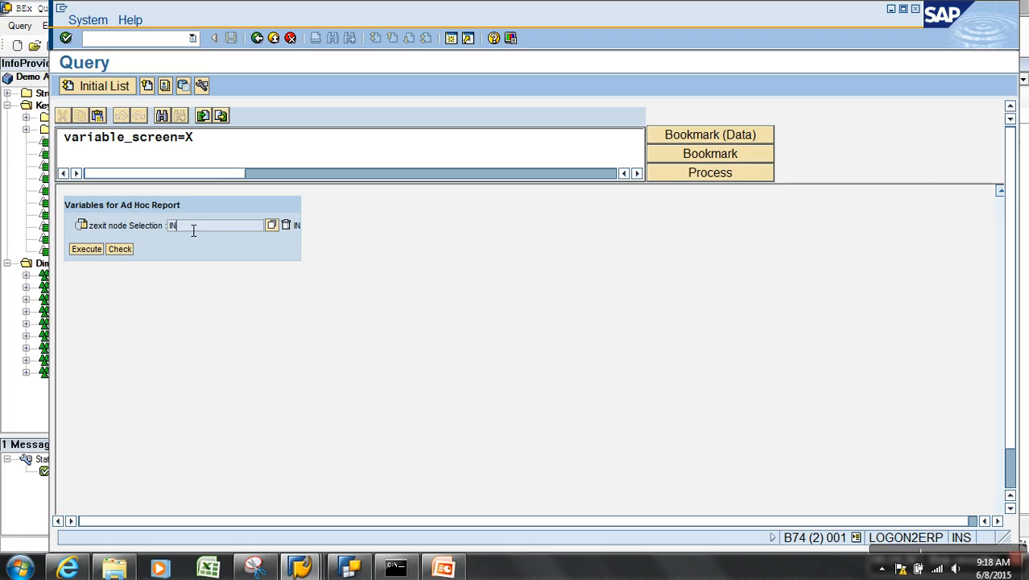
Switch to PowerPoint and highlight the "Authorizations – 40%" line on the Hierarchy Node Variable slide.
{"action": "left_click", "coordinate": [444, 568]}
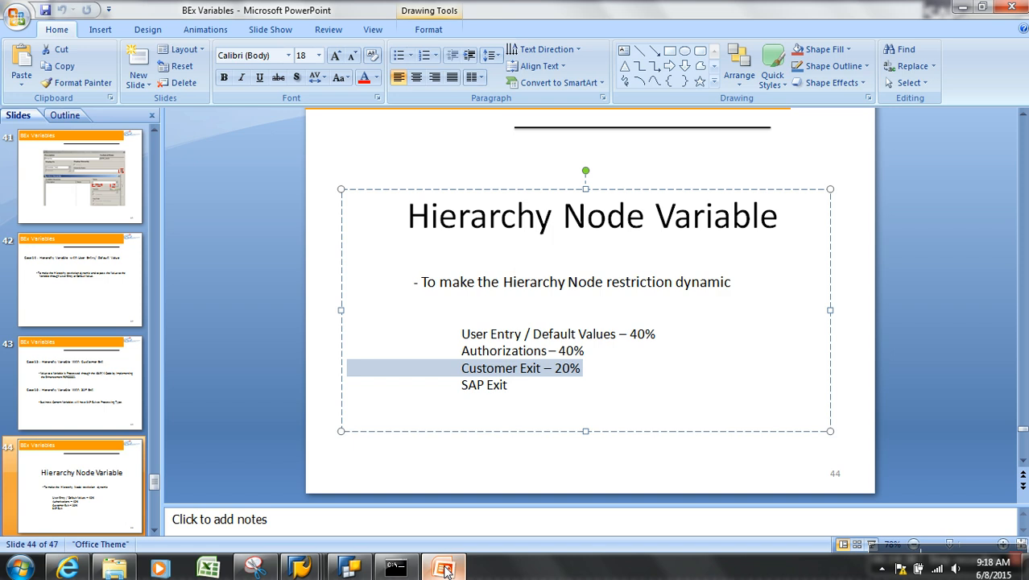
{"action": "left_click_drag", "start_coordinate": [602, 356], "coordinate": [339, 361]}
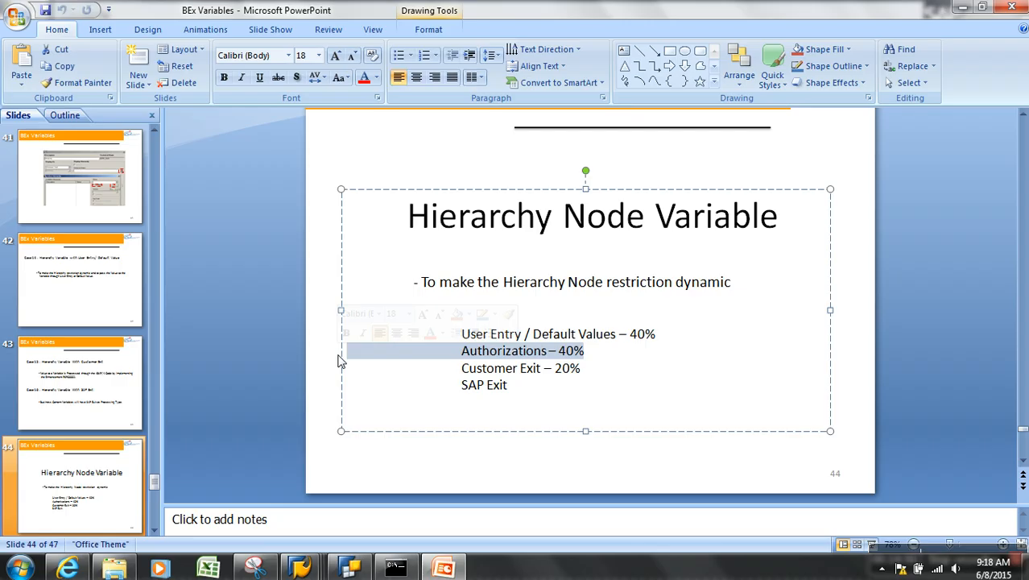
Switch to the SAP query session, go to Management of Analysis Authorizations and open authorization ZA_WEB for editing.
{"action": "left_click", "coordinate": [299, 568]}
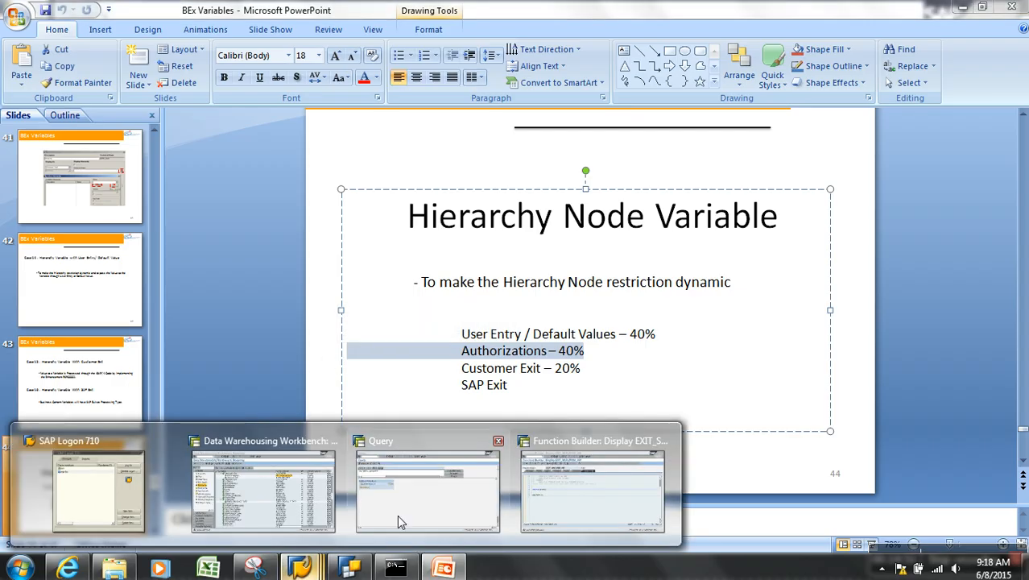
{"action": "left_click", "coordinate": [400, 521]}
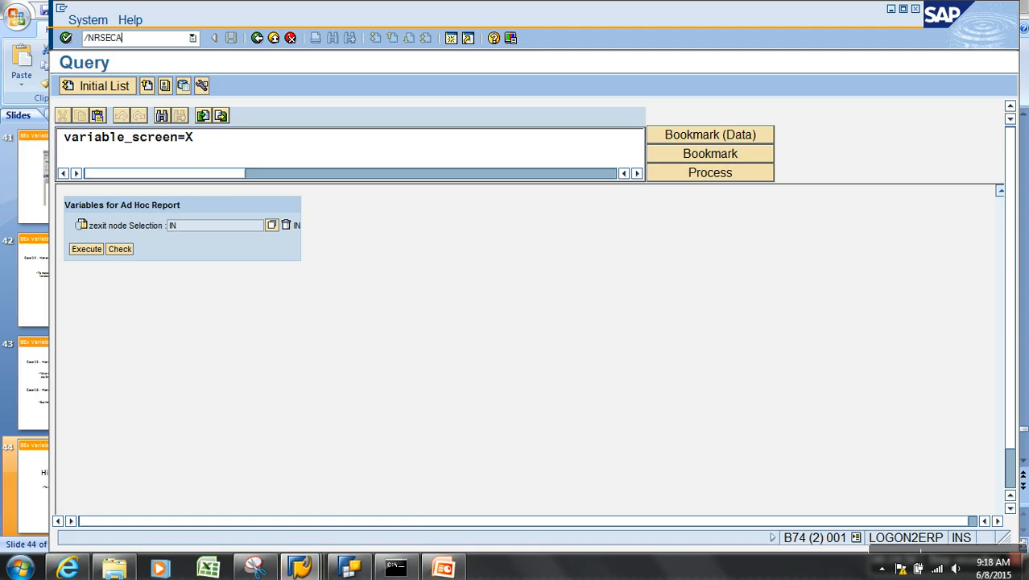
{"action": "key", "text": "Return"}
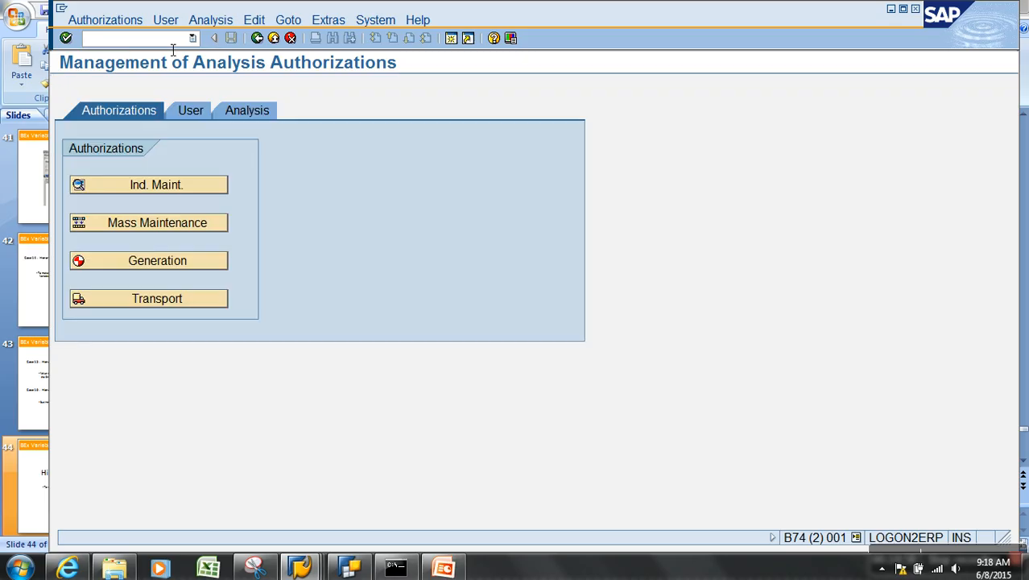
{"action": "left_click", "coordinate": [184, 192]}
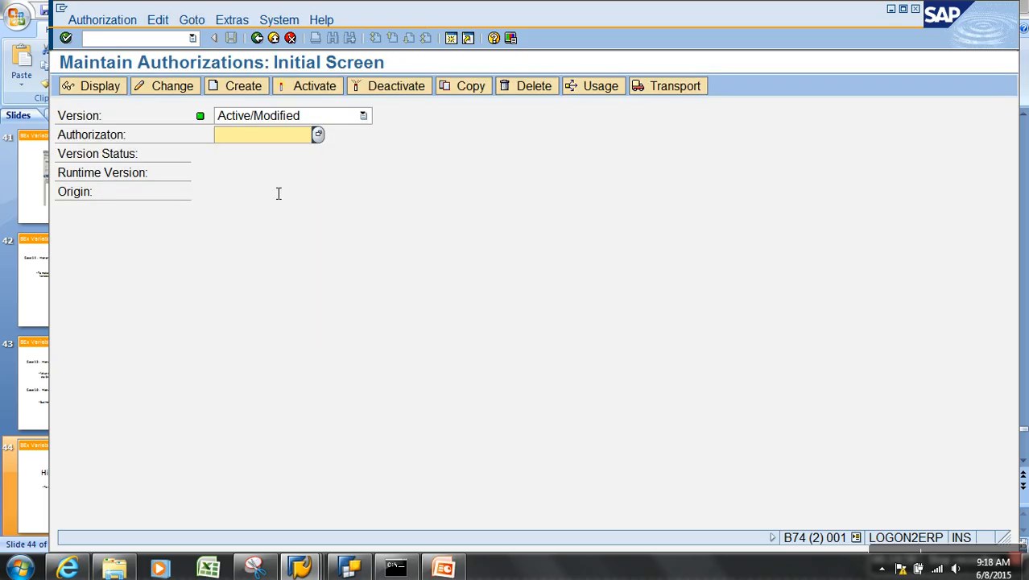
{"action": "key", "text": "BackSpace"}
{"action": "left_click", "coordinate": [274, 152]}
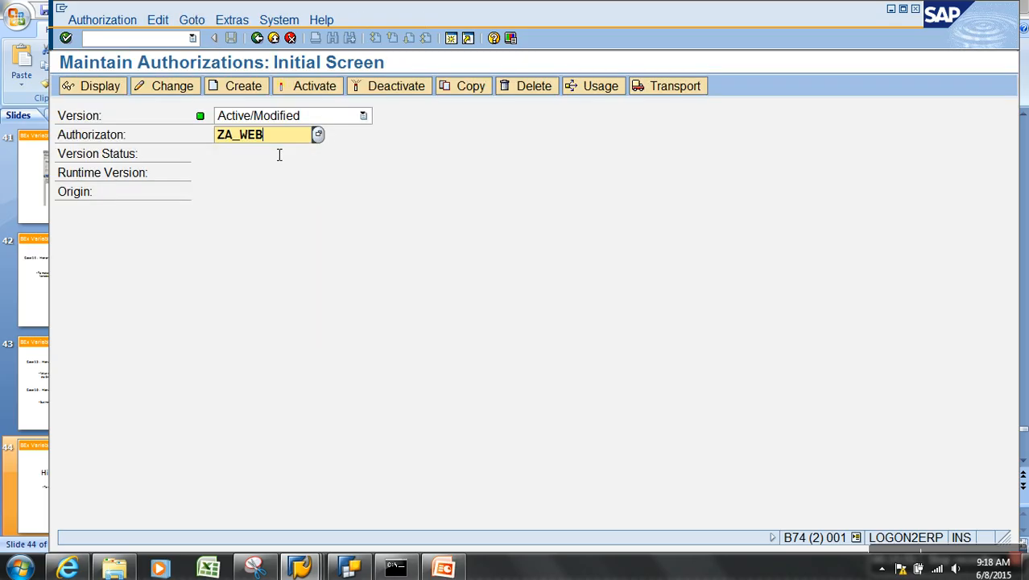
{"action": "left_click", "coordinate": [174, 87]}
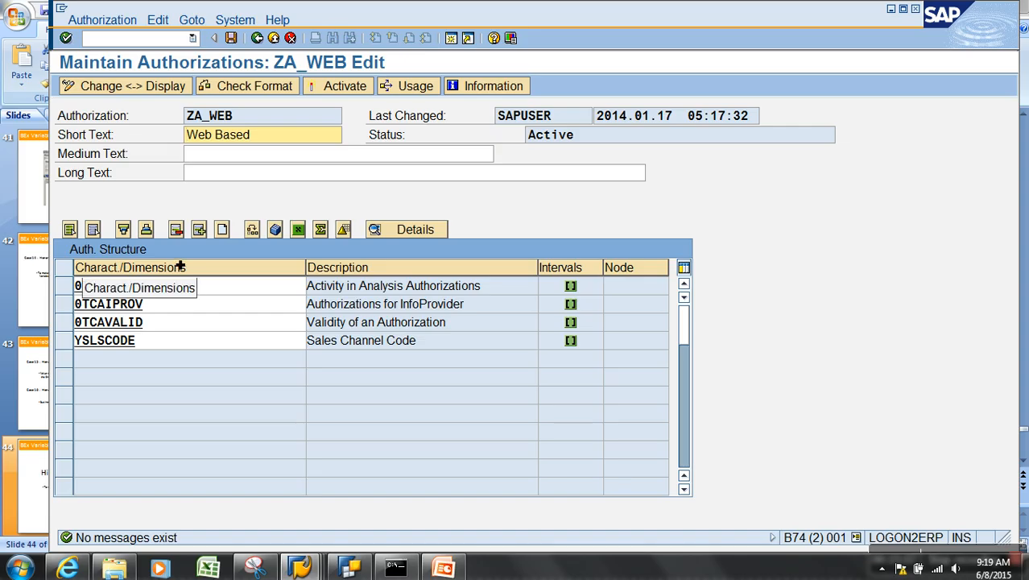
Add characteristic YGEOKEY9 as a new row in the authorization structure of ZA_WEB.
{"action": "left_click", "coordinate": [200, 230]}
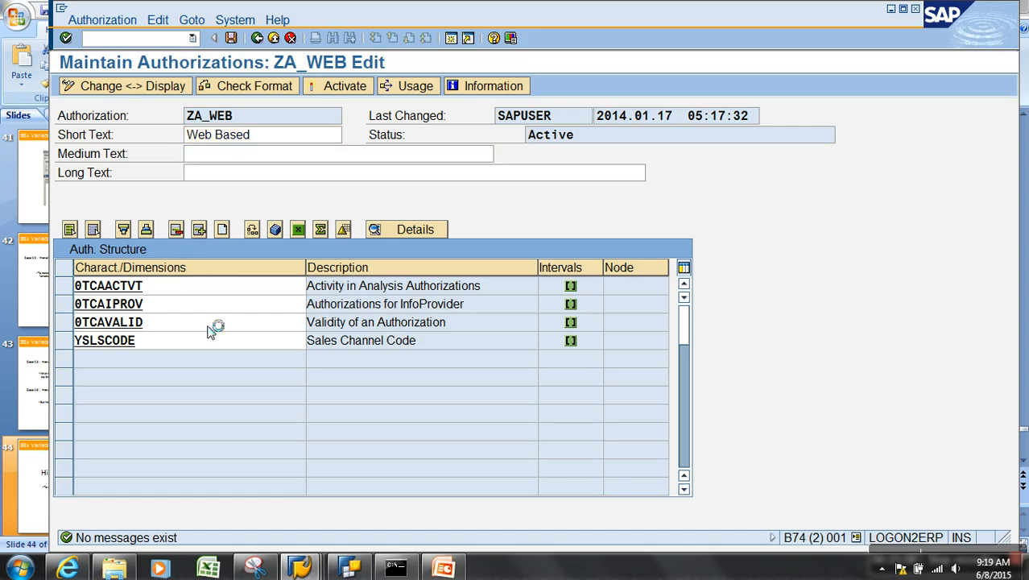
{"action": "left_click", "coordinate": [207, 358]}
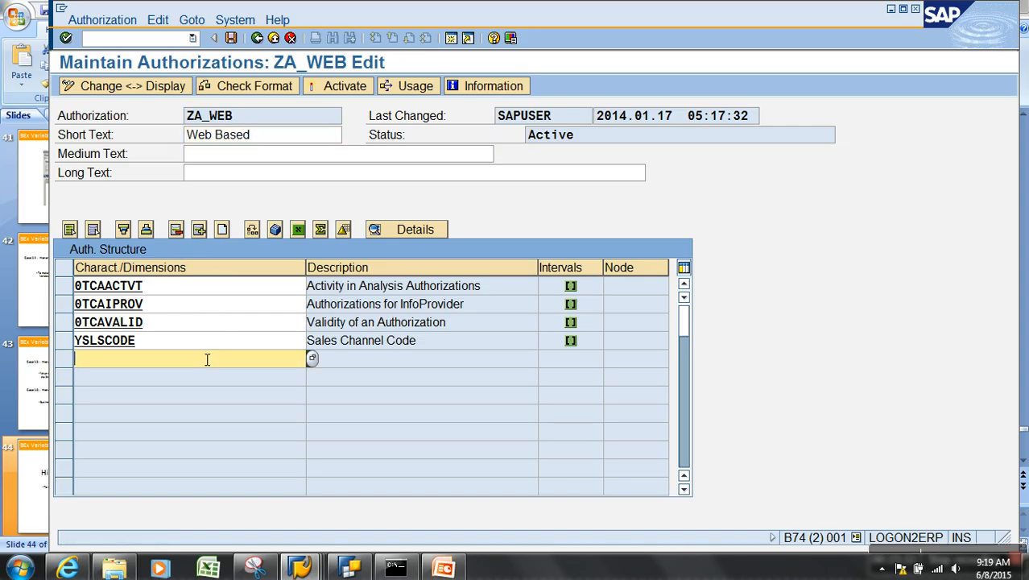
{"action": "type", "text": "YGEOKEY9"}
{"action": "key", "text": "Return"}
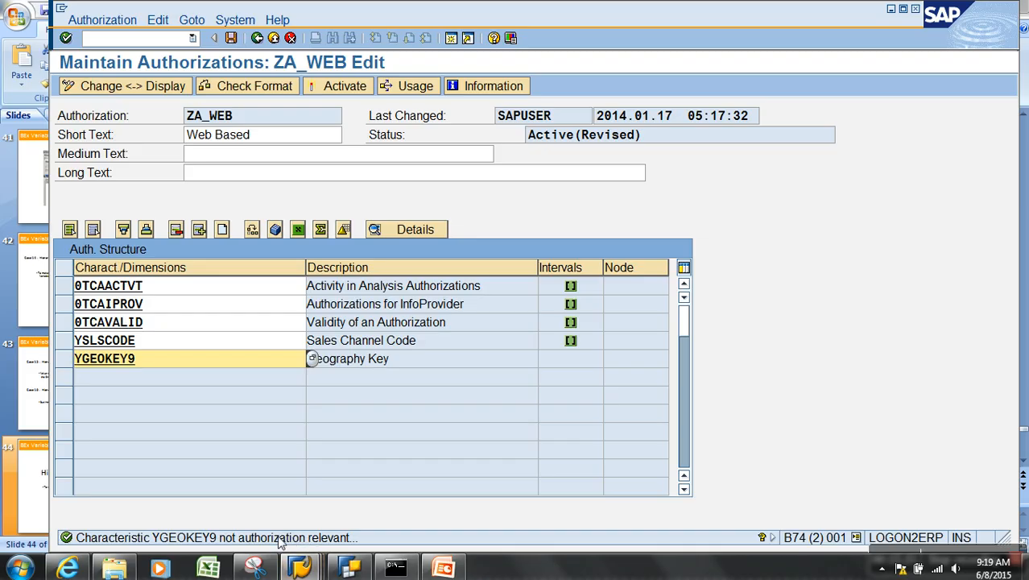
Mark InfoObject Geography Key (YGEOKEY9) as authorization relevant in the Data Warehousing Workbench and activate it.
{"action": "mouse_move", "coordinate": [300, 567]}
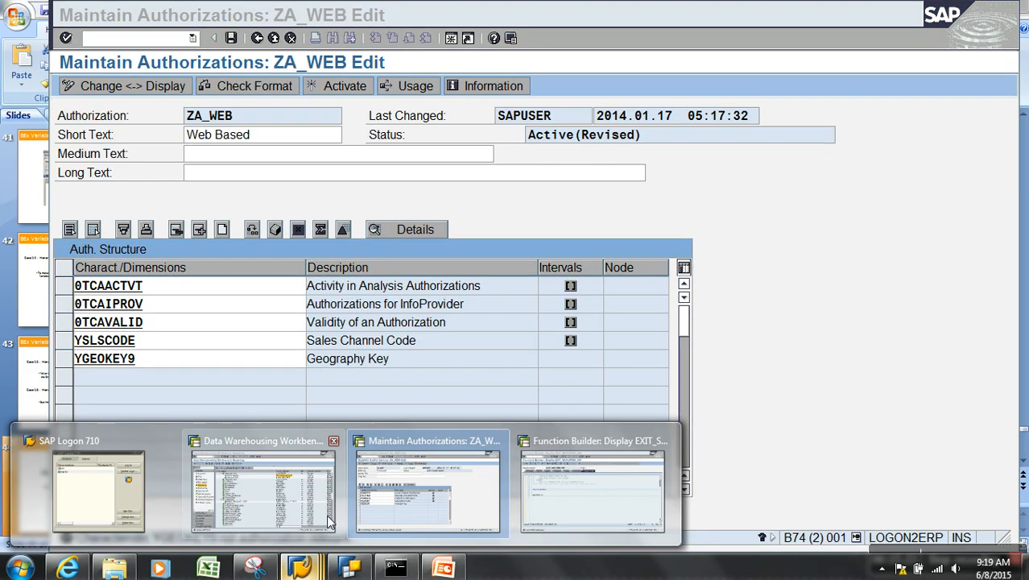
{"action": "left_click", "coordinate": [306, 500]}
{"action": "double_click", "coordinate": [306, 155]}
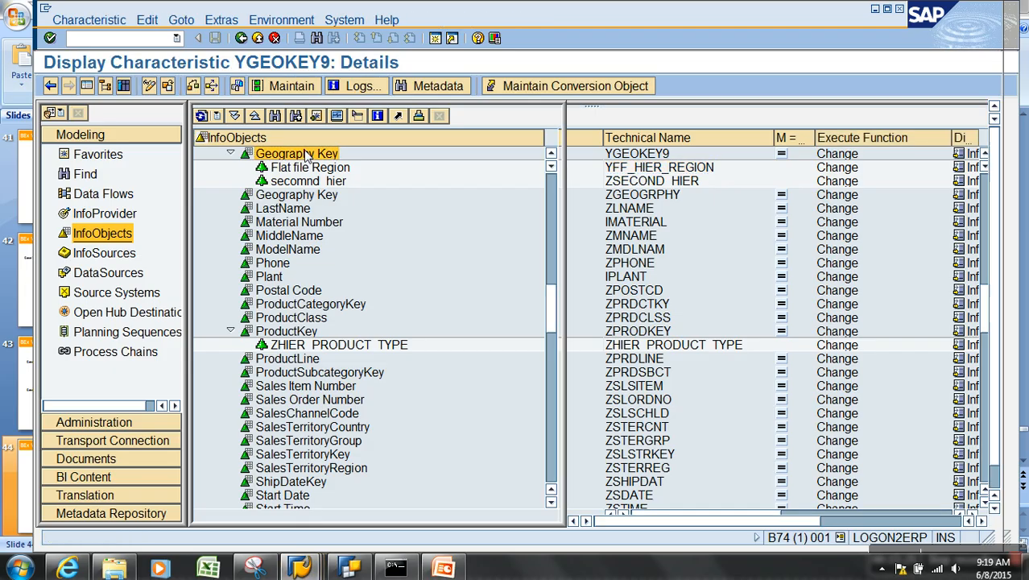
{"action": "left_click", "coordinate": [149, 85]}
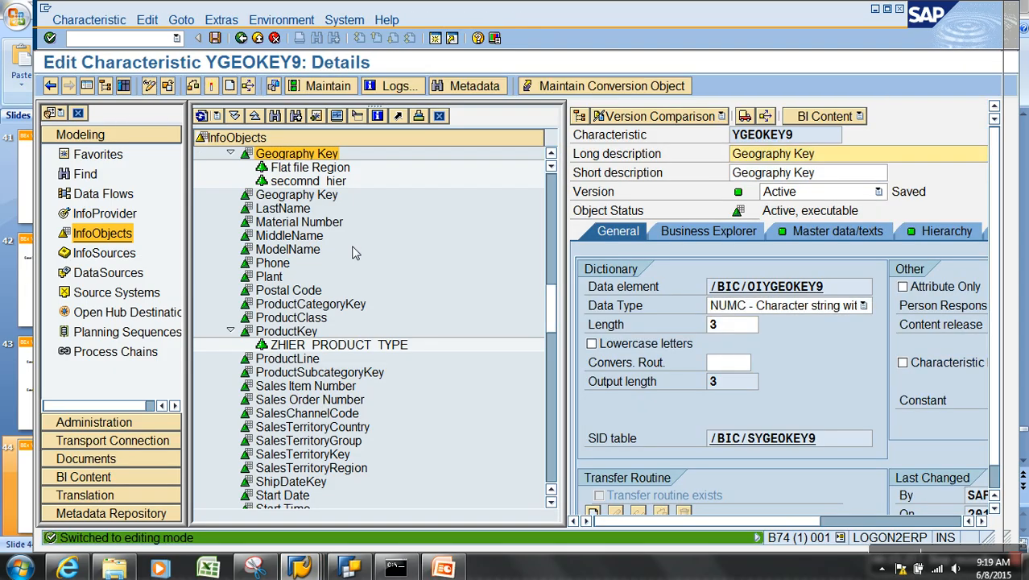
{"action": "left_click", "coordinate": [708, 231]}
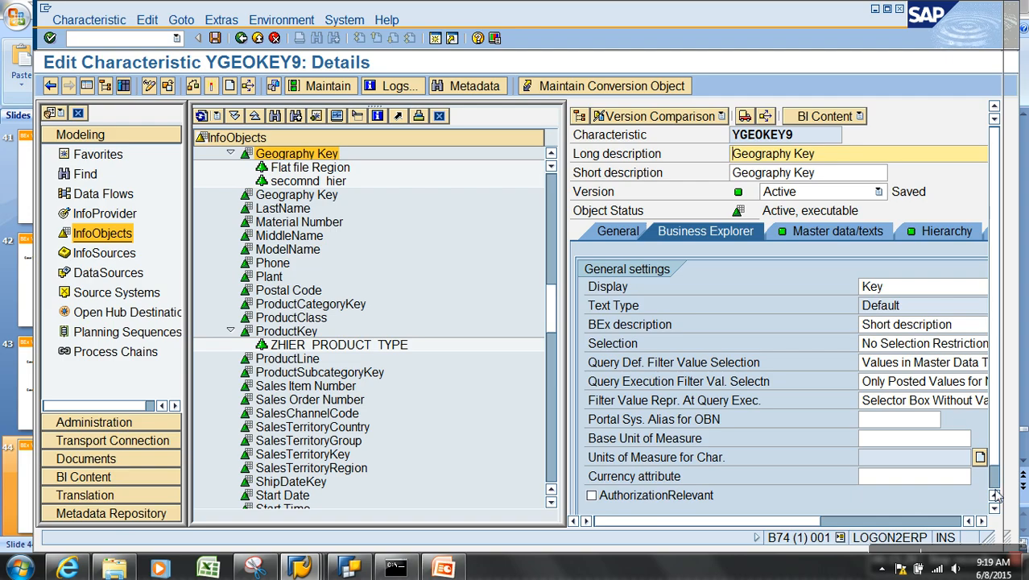
{"action": "scroll", "coordinate": [811, 485], "scroll_direction": "down", "scroll_amount": 1}
{"action": "left_click", "coordinate": [681, 473]}
{"action": "left_click", "coordinate": [228, 87]}
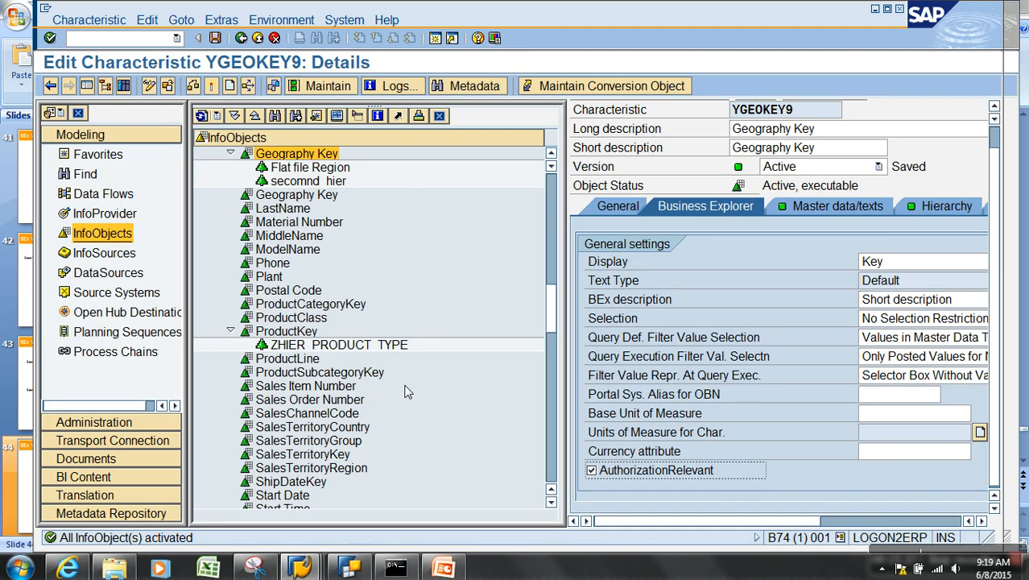
Return to authorization ZA_WEB and open the details of characteristic YGEOKEY9.
{"action": "key", "text": "alt+Tab"}
{"action": "double_click", "coordinate": [132, 363]}
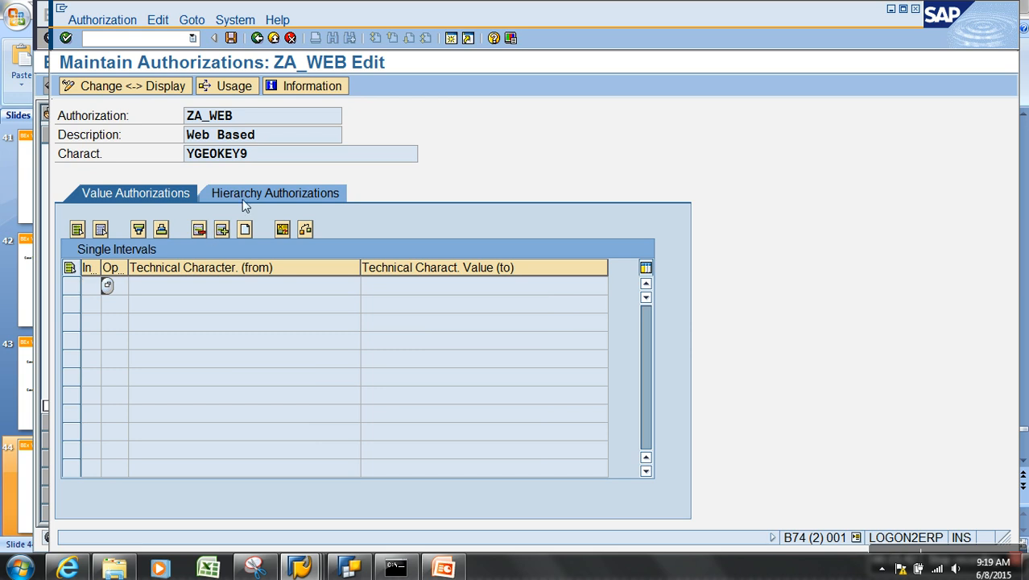
{"action": "type", "text": "I"}
{"action": "left_click", "coordinate": [132, 287]}
{"action": "left_click", "coordinate": [274, 287]}
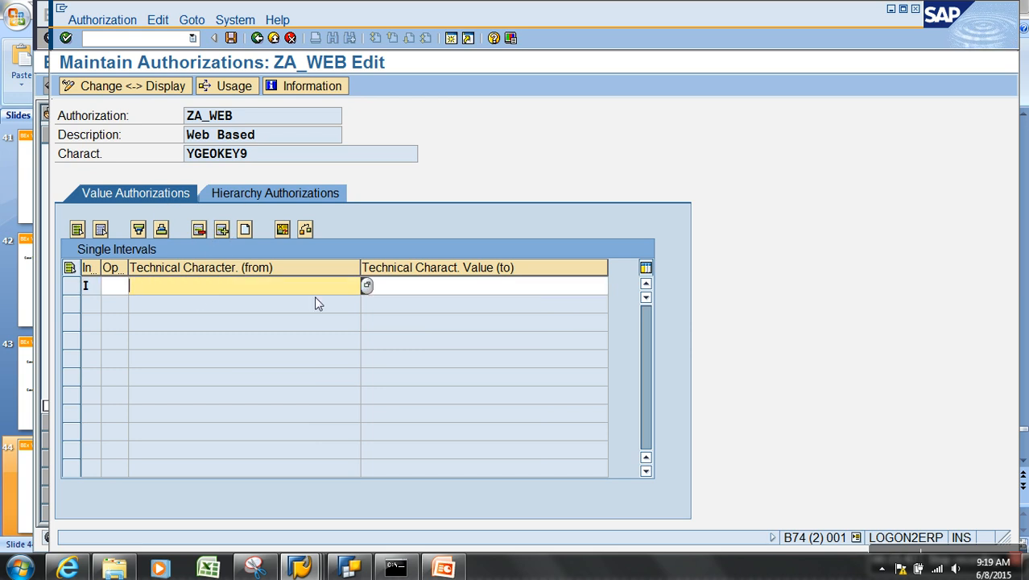
{"action": "left_click", "coordinate": [366, 288]}
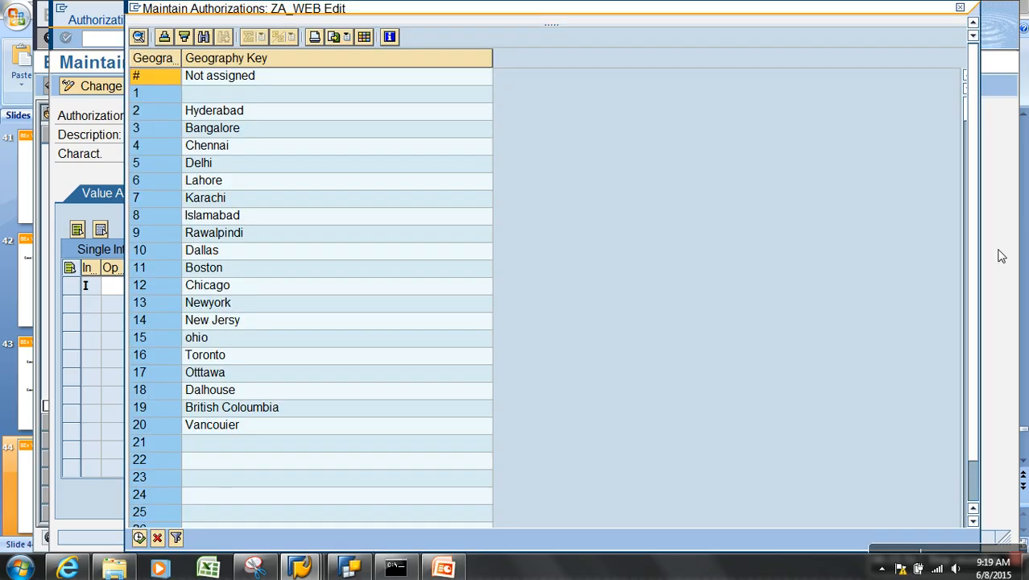
{"action": "left_click", "coordinate": [968, 10]}
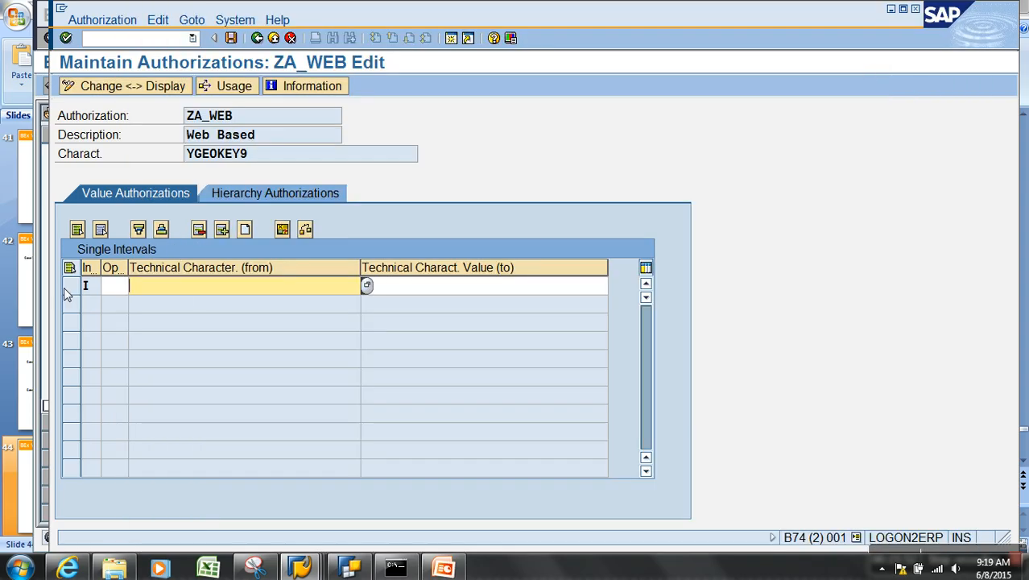
{"action": "left_click", "coordinate": [107, 286]}
{"action": "left_click", "coordinate": [199, 230]}
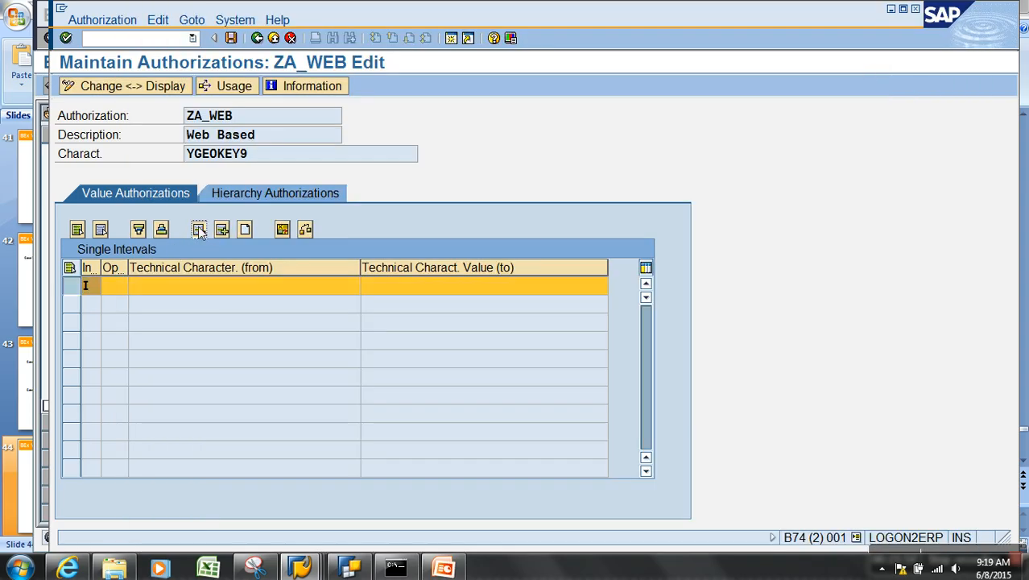
Try to create a hierarchy authorization for YGEOKEY9 with authorization type 1 (Subtree Below Nodes) and validity period 3 (All Hierarchies).
{"action": "left_click", "coordinate": [277, 195]}
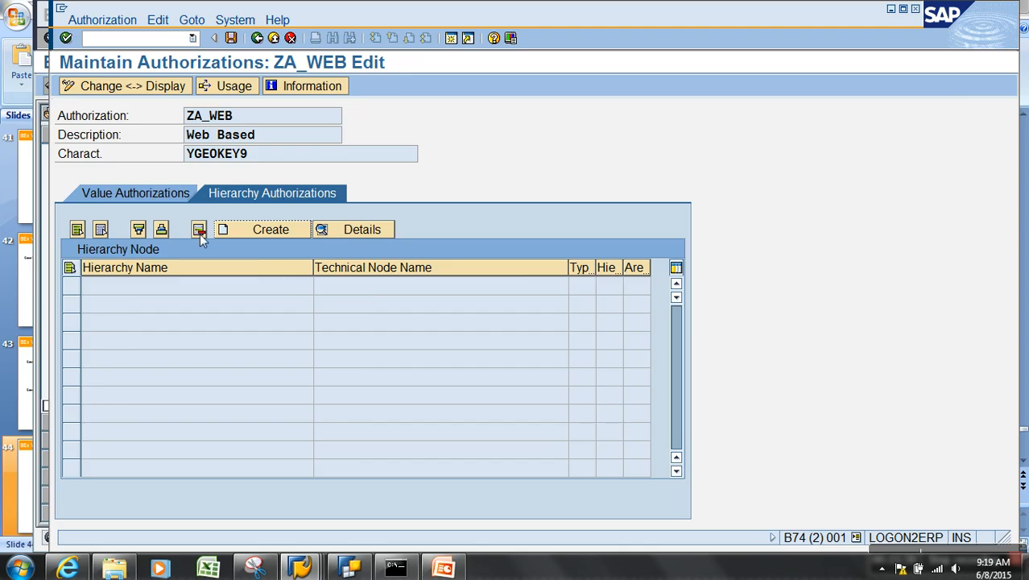
{"action": "left_click", "coordinate": [281, 230]}
{"action": "left_click", "coordinate": [297, 314]}
{"action": "left_click", "coordinate": [308, 310]}
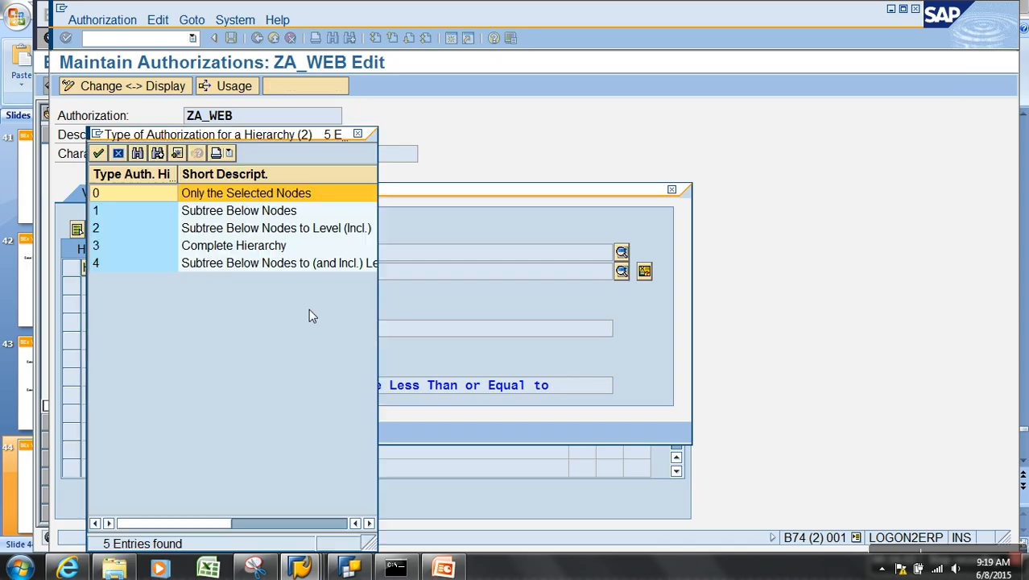
{"action": "double_click", "coordinate": [115, 211]}
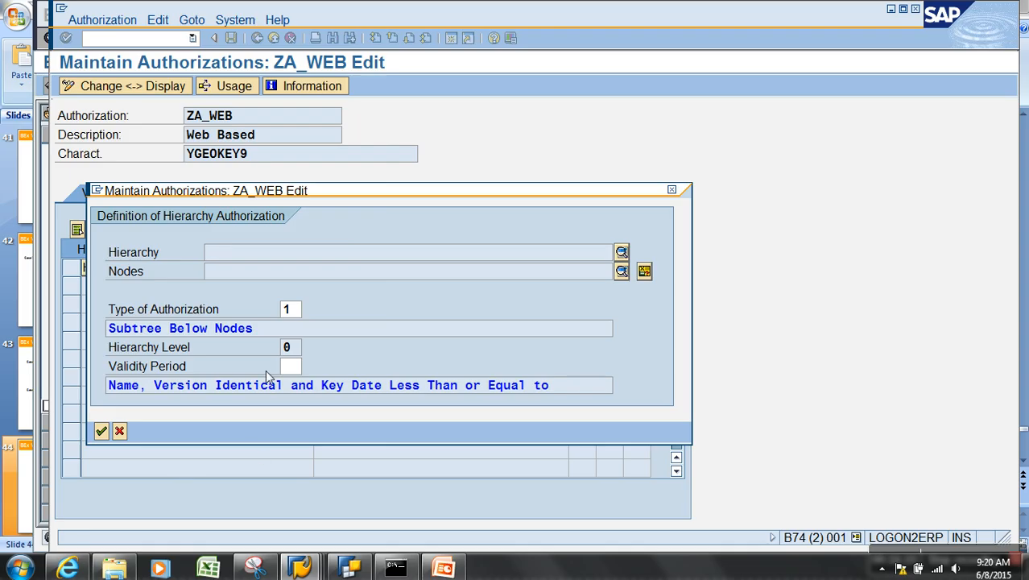
{"action": "left_click", "coordinate": [294, 370]}
{"action": "left_click", "coordinate": [306, 366]}
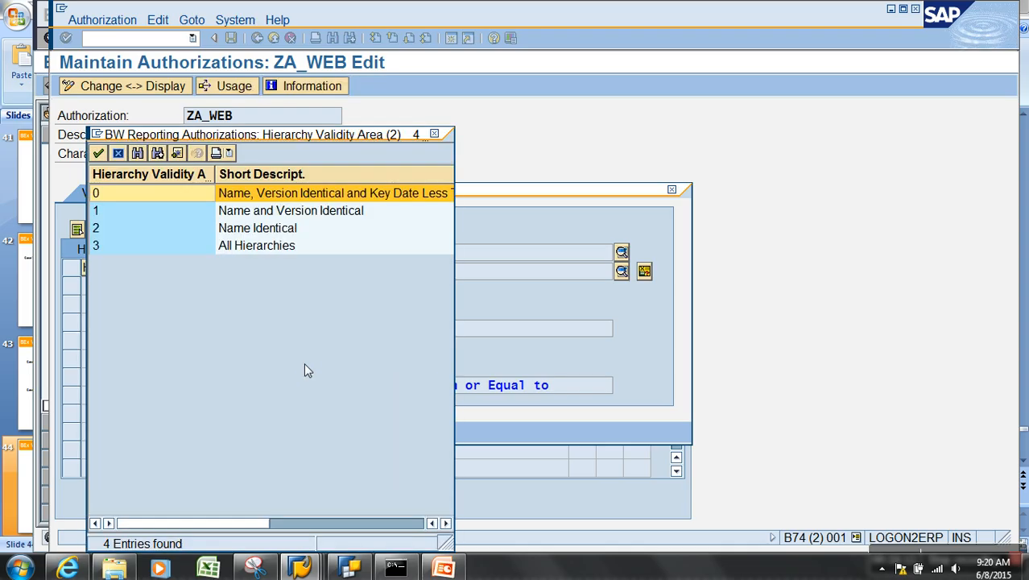
{"action": "double_click", "coordinate": [121, 246]}
{"action": "left_click", "coordinate": [102, 430]}
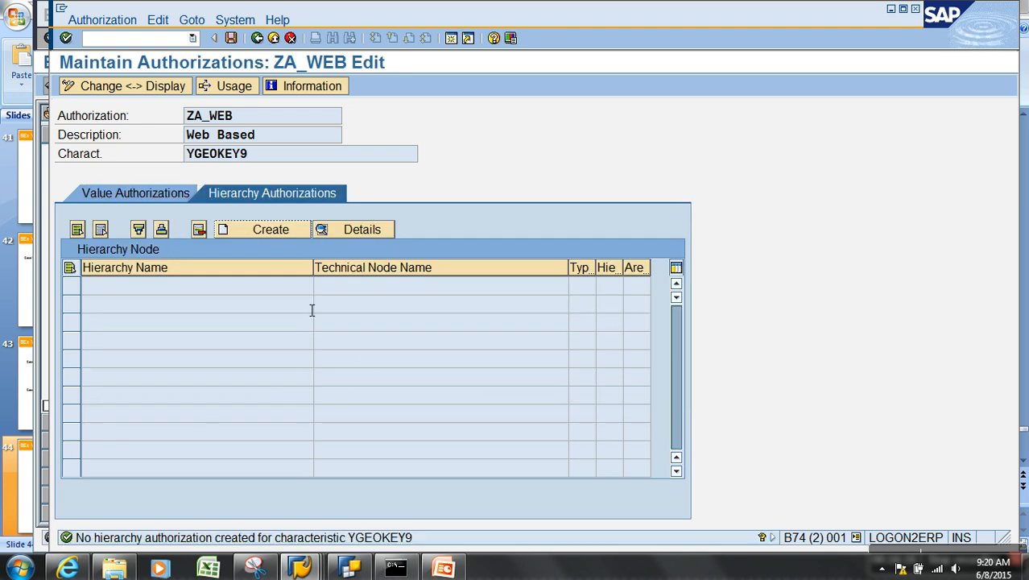
Start a new hierarchy authorization for YGEOKEY9 using hierarchy YFF_HIER_REGION and the node APAC under ALL.
{"action": "left_click", "coordinate": [237, 284]}
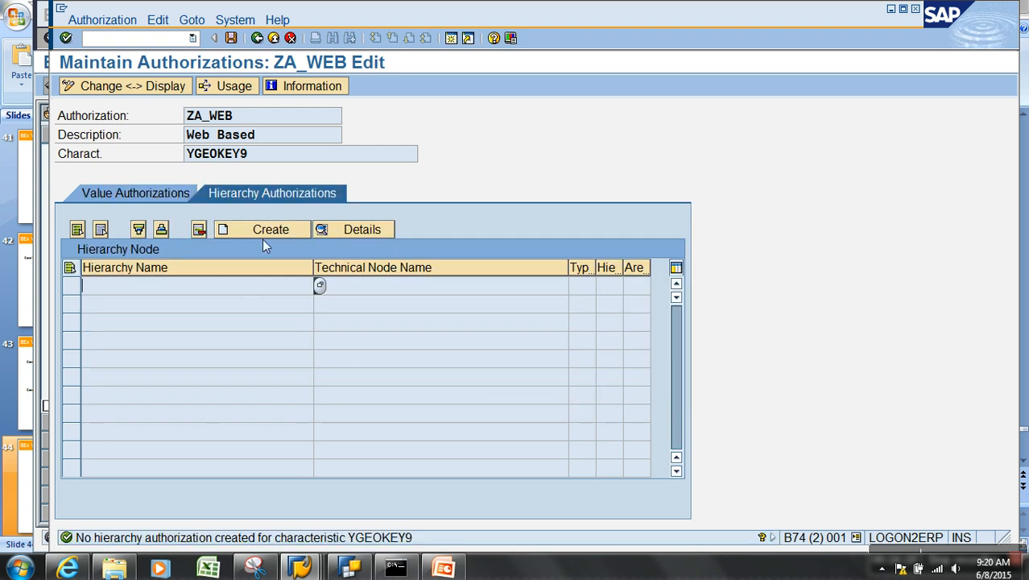
{"action": "left_click", "coordinate": [361, 229]}
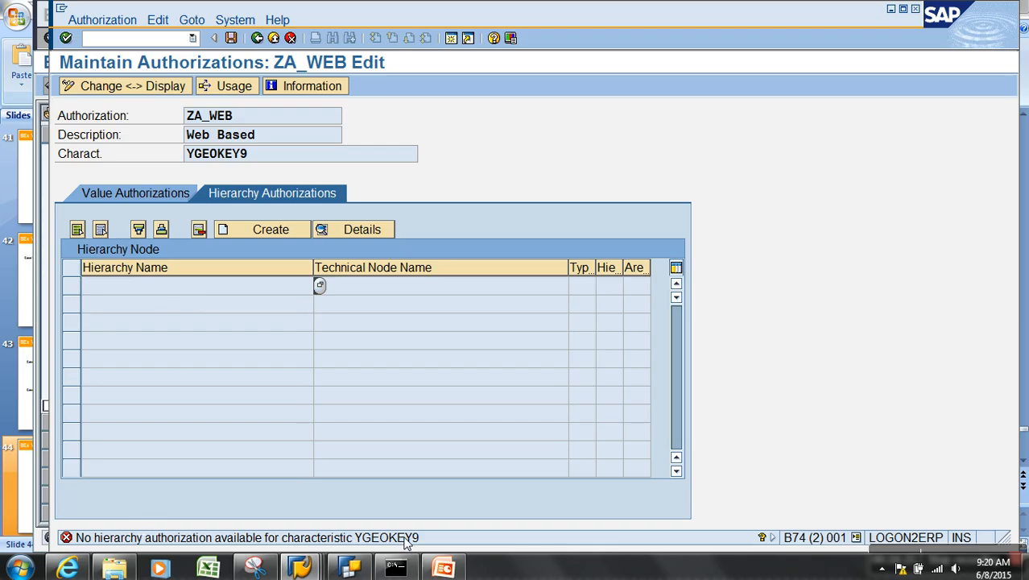
{"action": "left_click", "coordinate": [249, 232]}
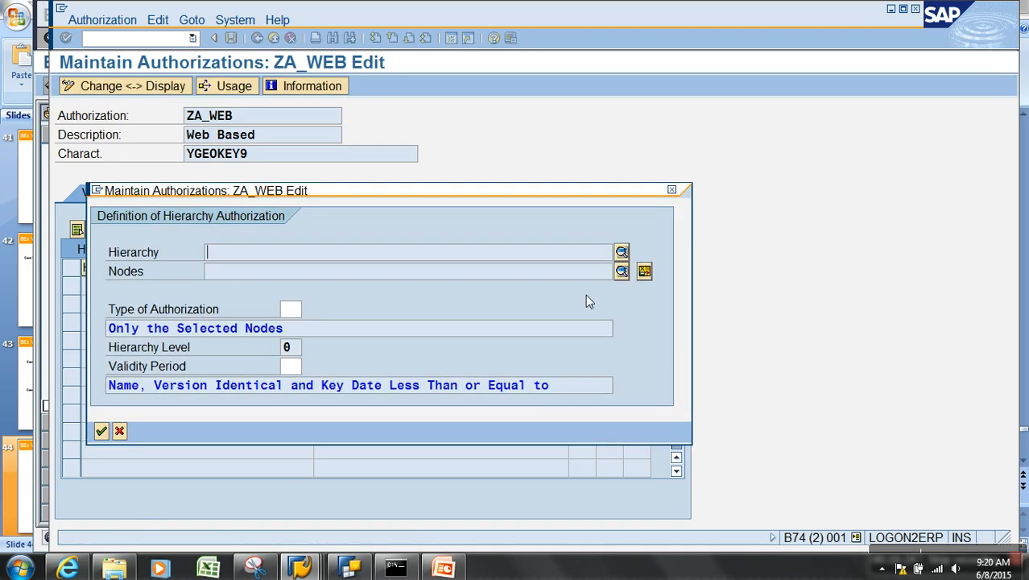
{"action": "left_click", "coordinate": [622, 254]}
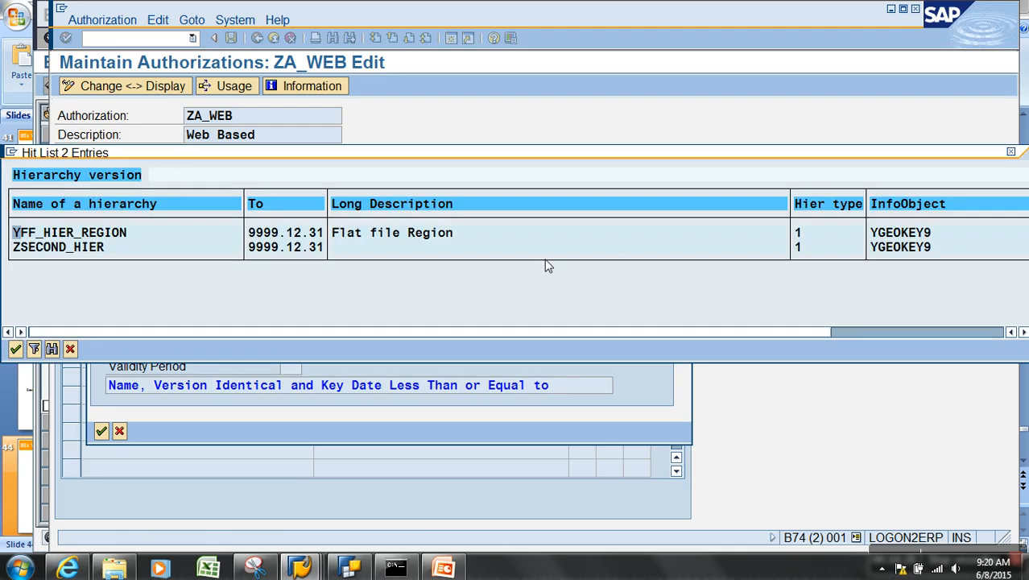
{"action": "double_click", "coordinate": [69, 235]}
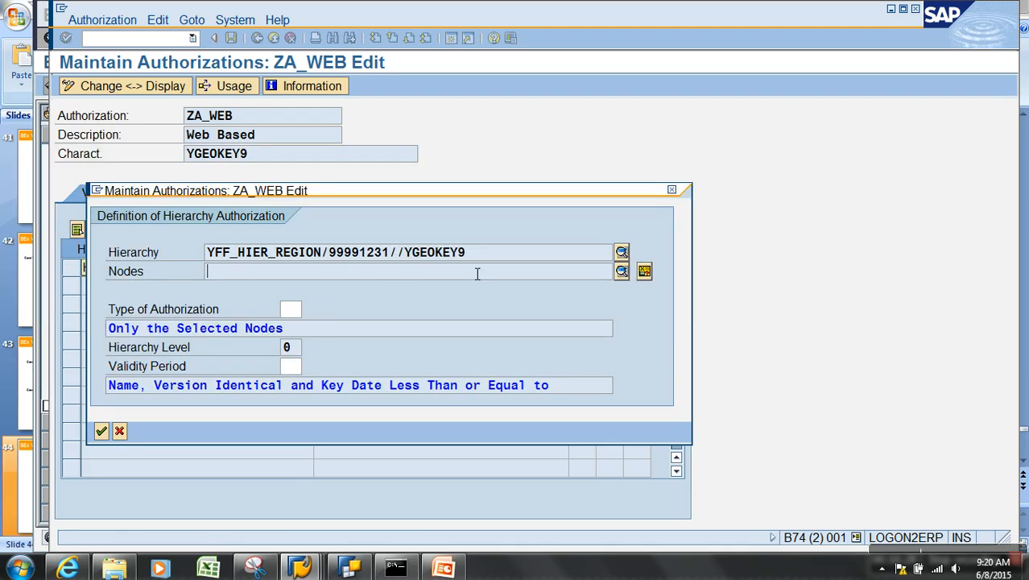
{"action": "left_click", "coordinate": [622, 271]}
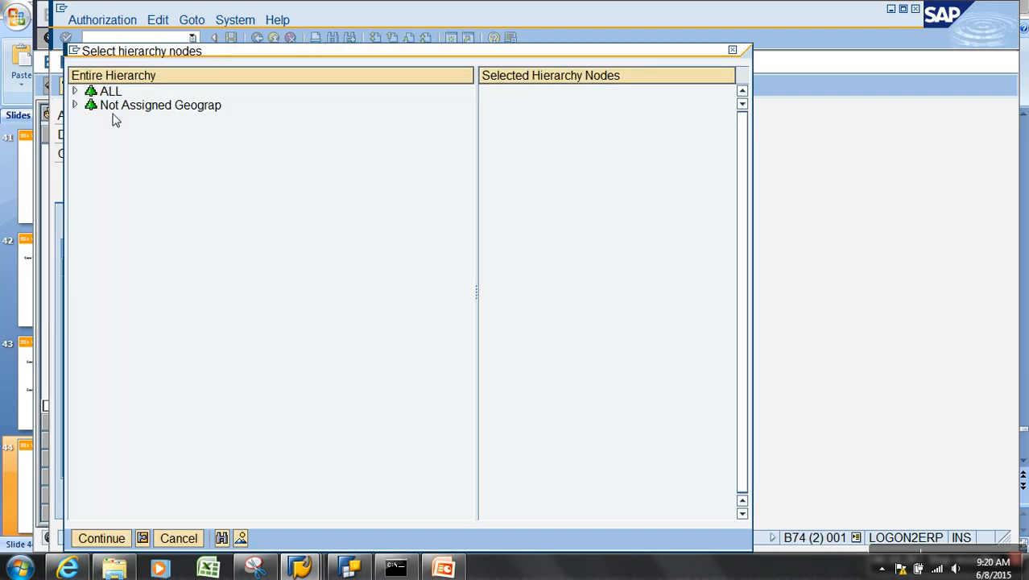
{"action": "left_click", "coordinate": [75, 91]}
{"action": "double_click", "coordinate": [129, 105]}
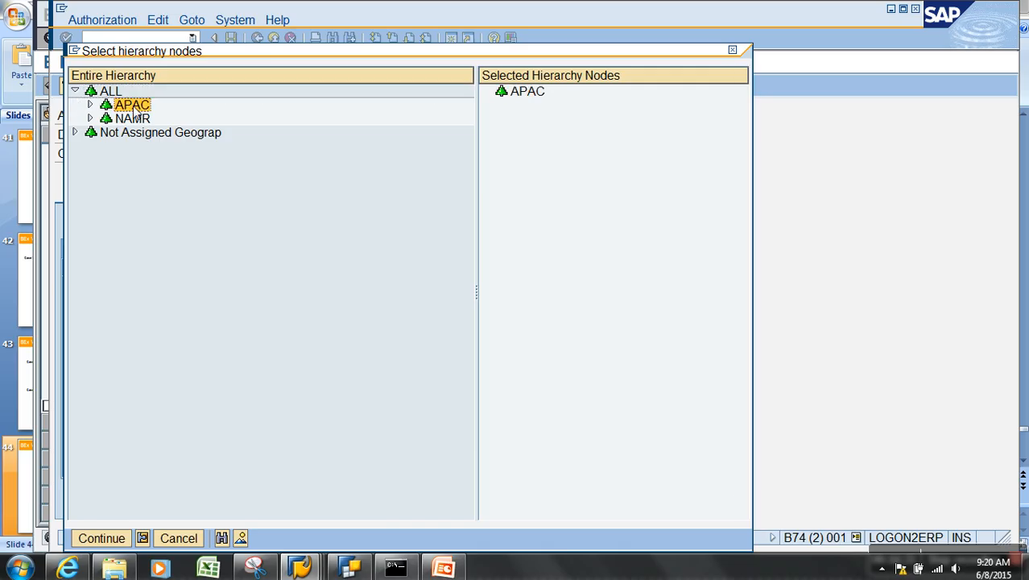
{"action": "left_click", "coordinate": [102, 537]}
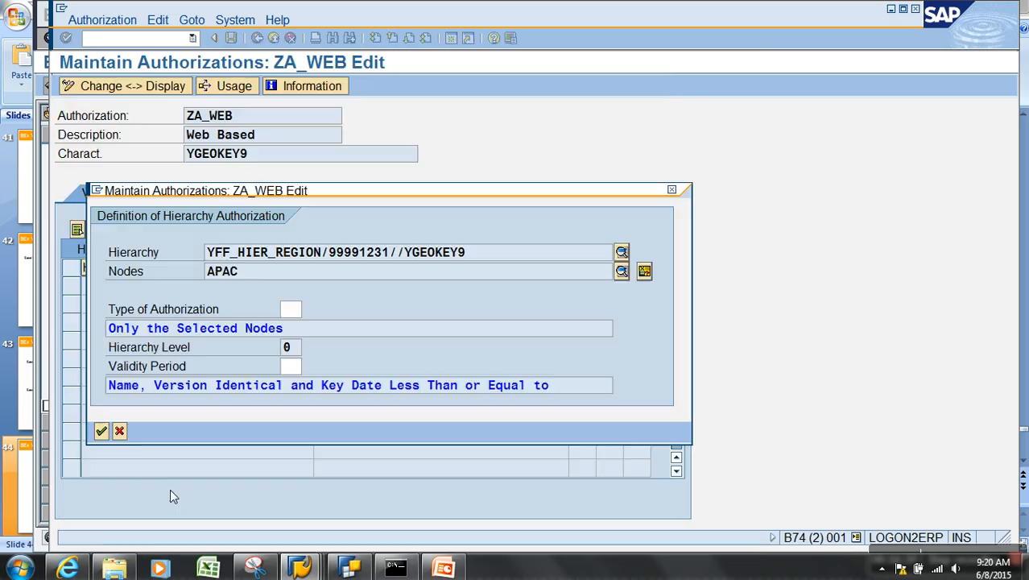
Set the authorization type to 1 (Subtree Below Nodes) and validity period to 3 (All Hierarchies), and confirm the hierarchy authorization.
{"action": "left_click", "coordinate": [298, 311]}
{"action": "left_click", "coordinate": [309, 309]}
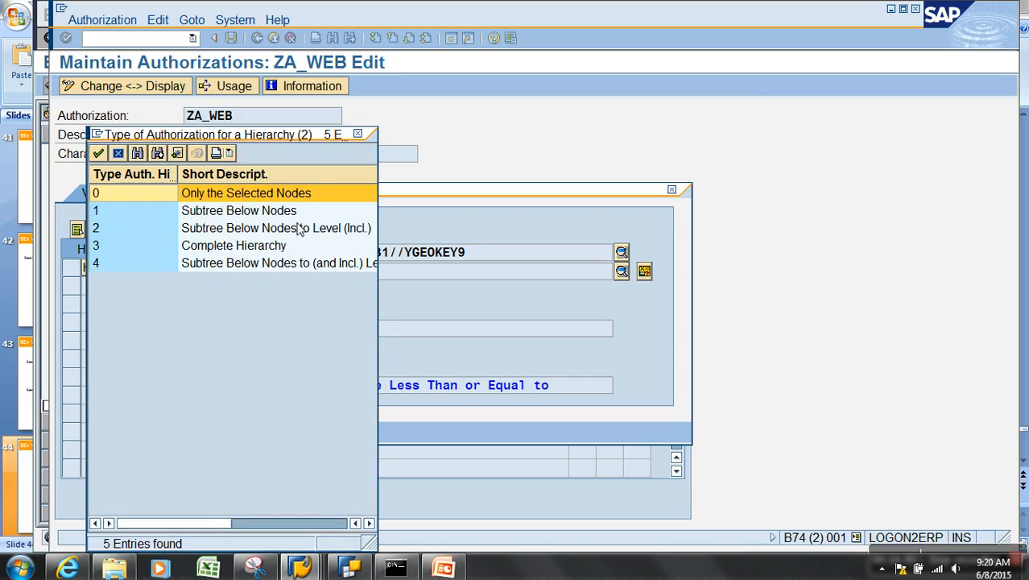
{"action": "left_click", "coordinate": [272, 213]}
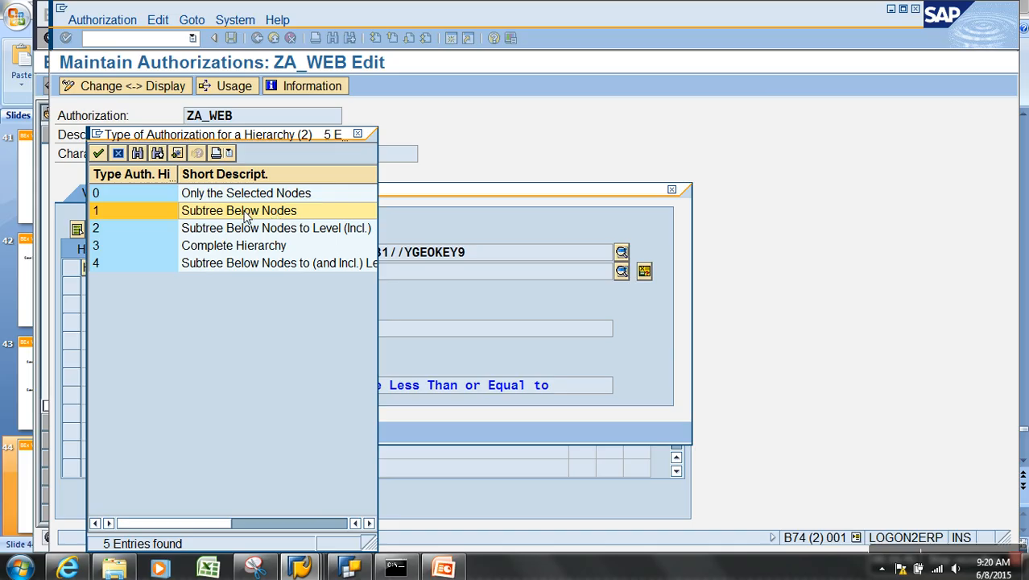
{"action": "double_click", "coordinate": [294, 211]}
{"action": "left_click", "coordinate": [291, 365]}
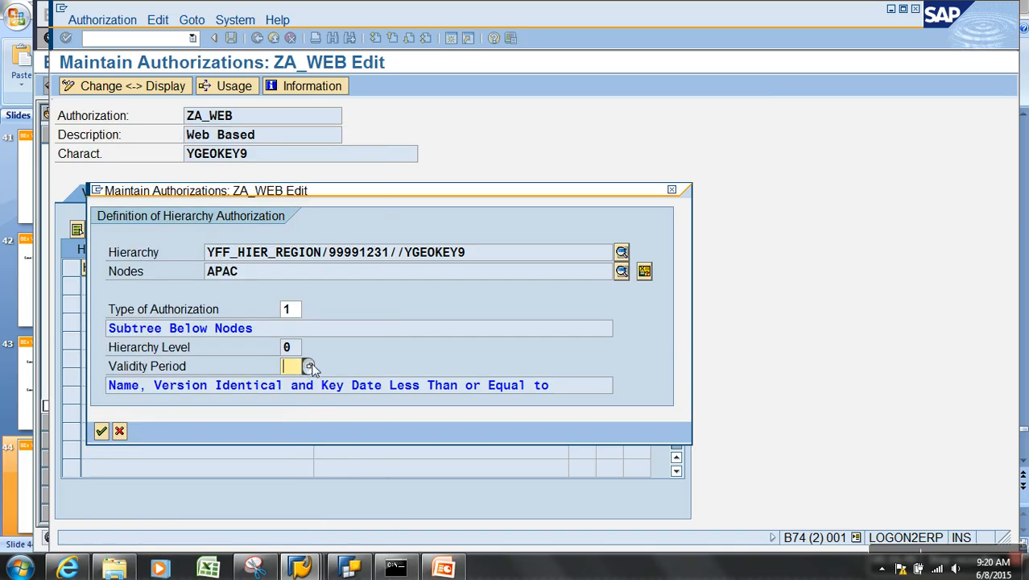
{"action": "left_click", "coordinate": [310, 366]}
{"action": "double_click", "coordinate": [167, 245]}
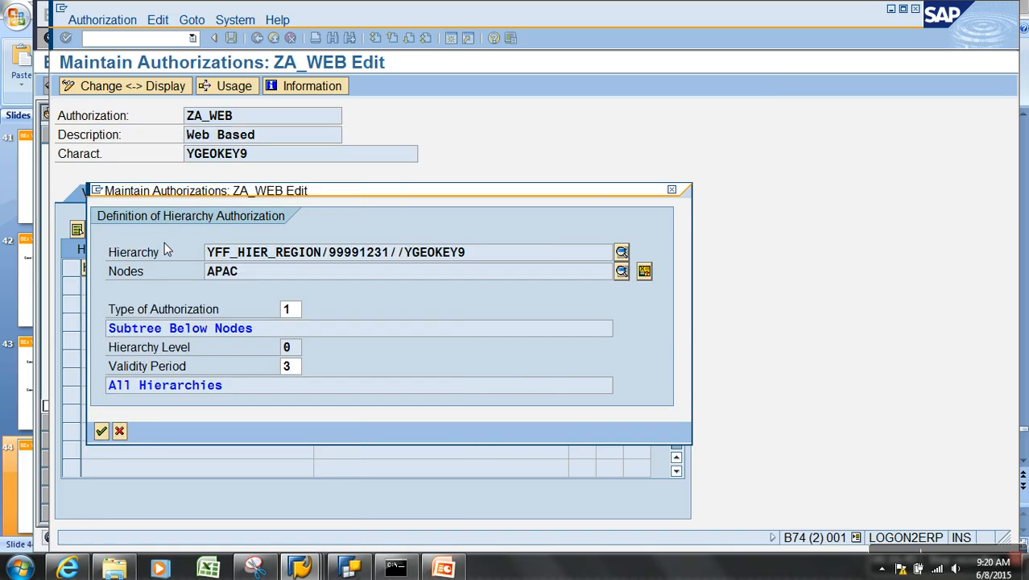
{"action": "left_click", "coordinate": [104, 432]}
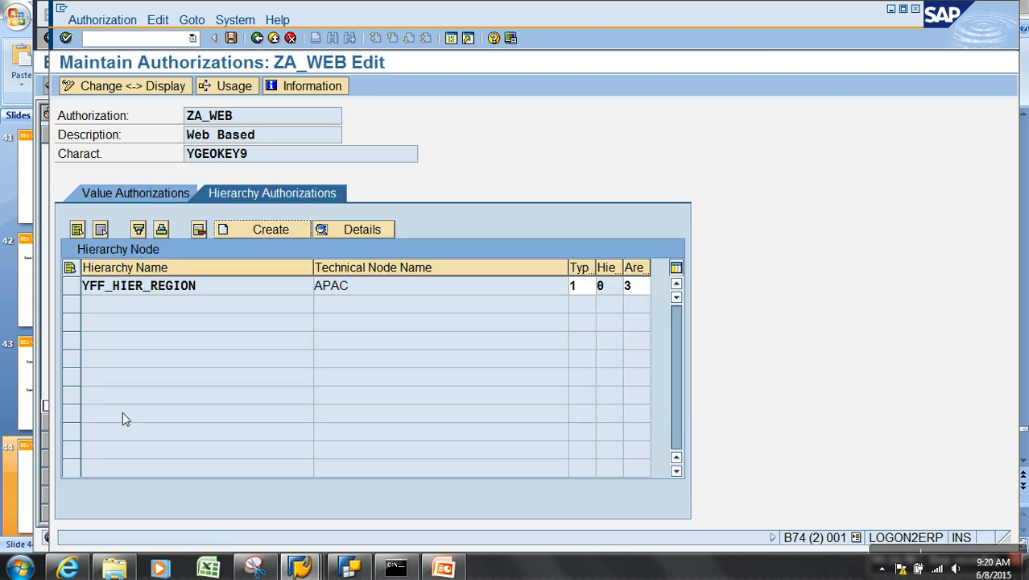
Review the YFF_HIER_REGION entry and compare the value authorizations with the hierarchy authorizations of YGEOKEY9.
{"action": "left_click", "coordinate": [388, 293]}
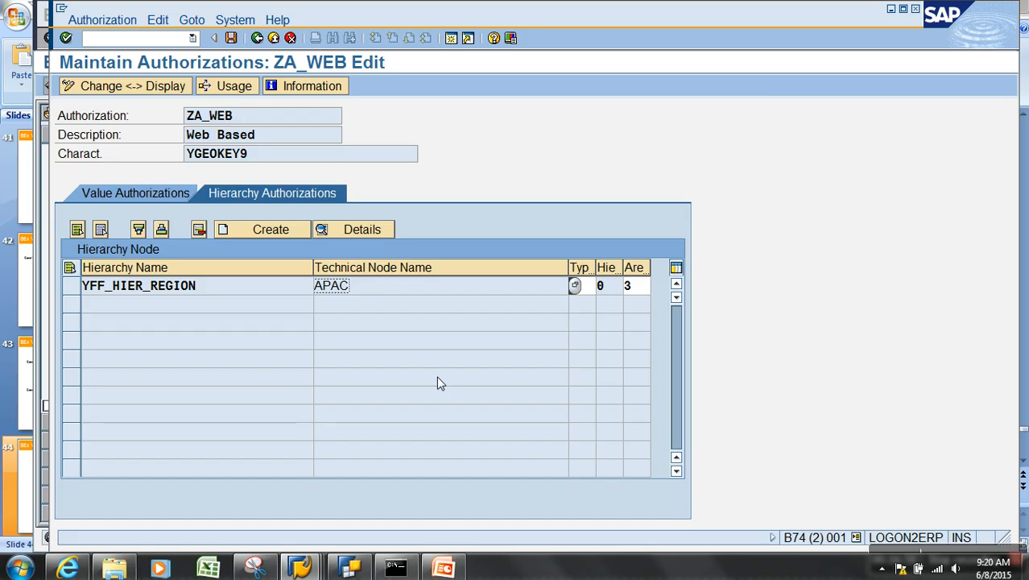
{"action": "left_click_drag", "start_coordinate": [256, 292], "coordinate": [92, 279]}
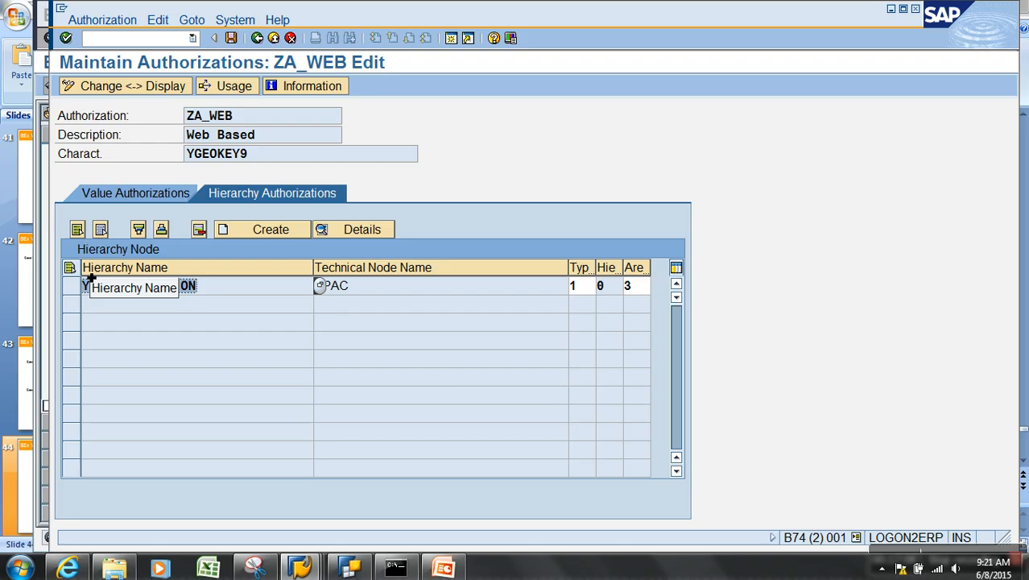
{"action": "left_click", "coordinate": [134, 196]}
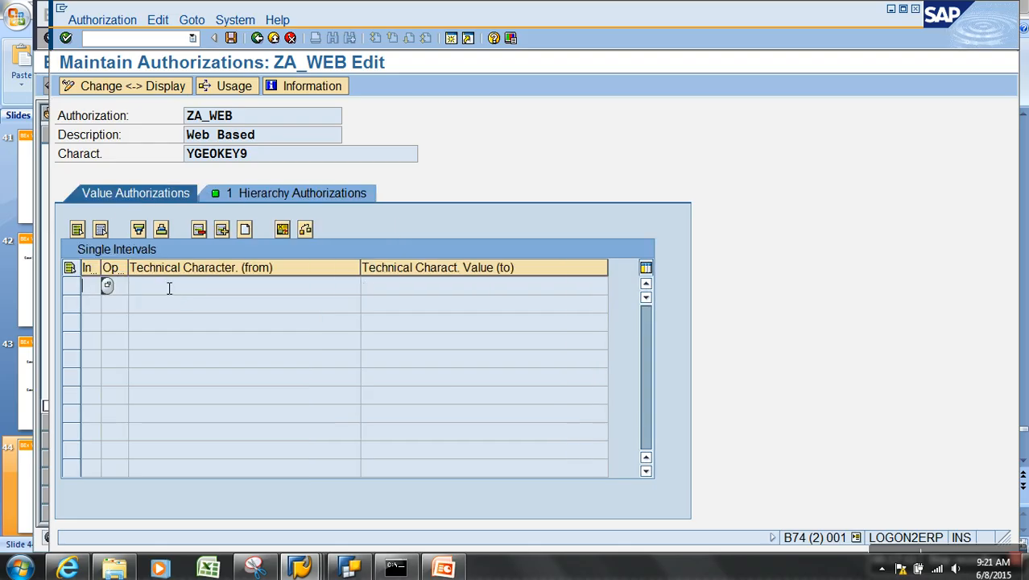
{"action": "left_click", "coordinate": [270, 194]}
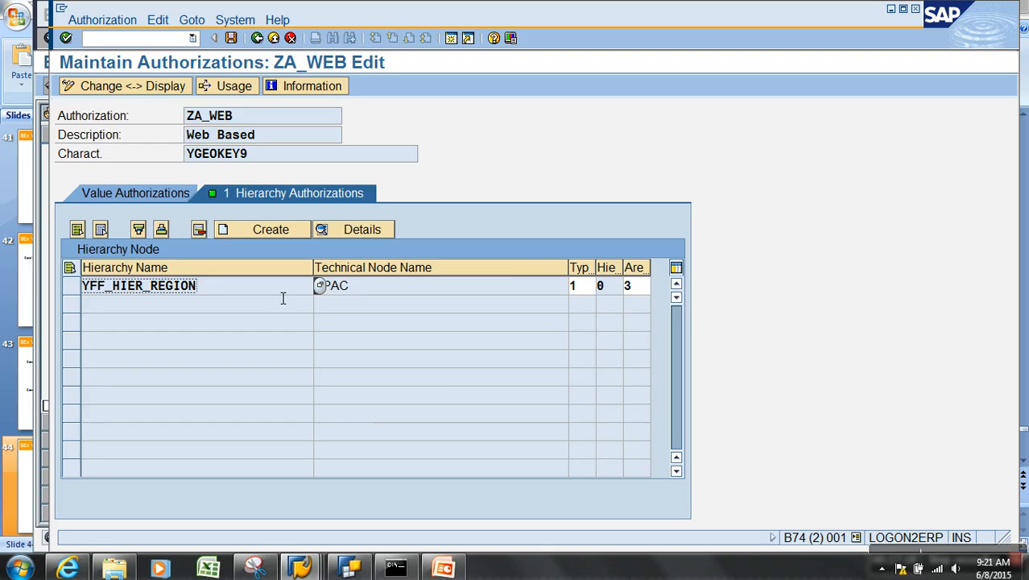
Switch to the BEx Variables presentation in PowerPoint and select the SAP Exit line on the Hierarchy Node Variable slide.
{"action": "left_click", "coordinate": [444, 569]}
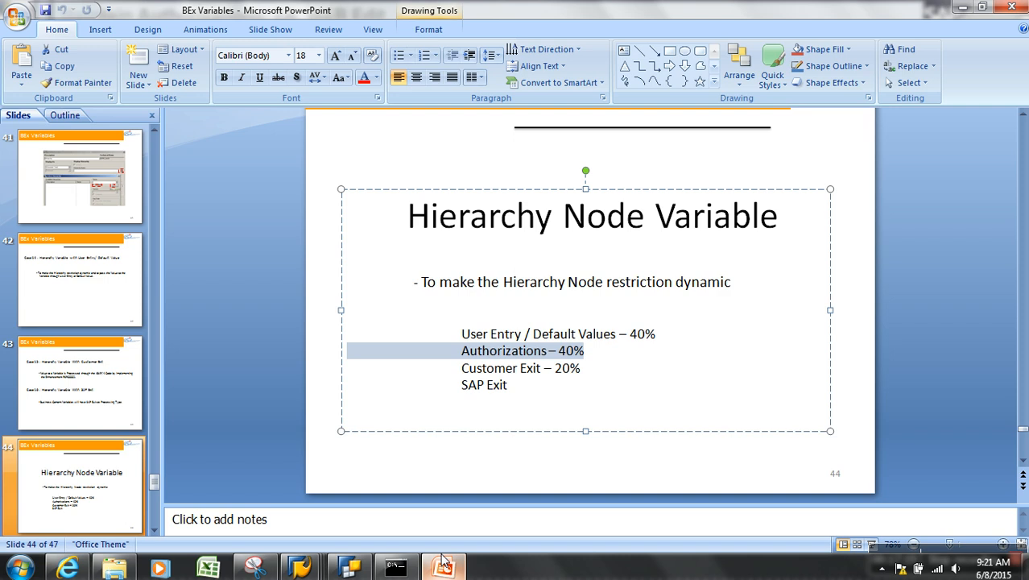
{"action": "left_click", "coordinate": [516, 393]}
{"action": "left_click_drag", "start_coordinate": [516, 392], "coordinate": [351, 387]}
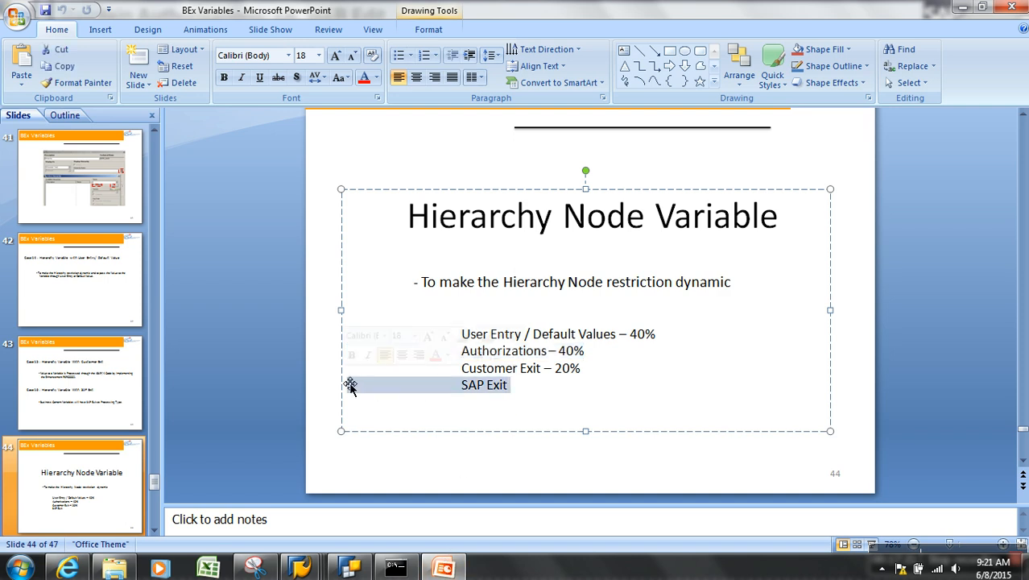